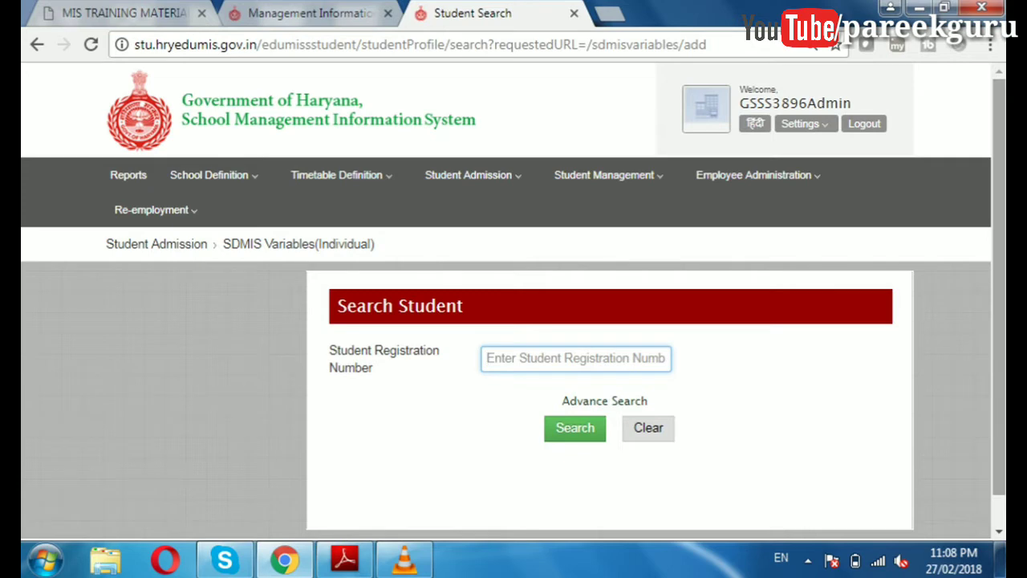
- Run an advanced student search for class Nineth, section A
{"action": "scroll", "coordinate": [604, 385], "scroll_direction": "down", "scroll_amount": 1}
{"action": "left_click", "coordinate": [604, 367]}
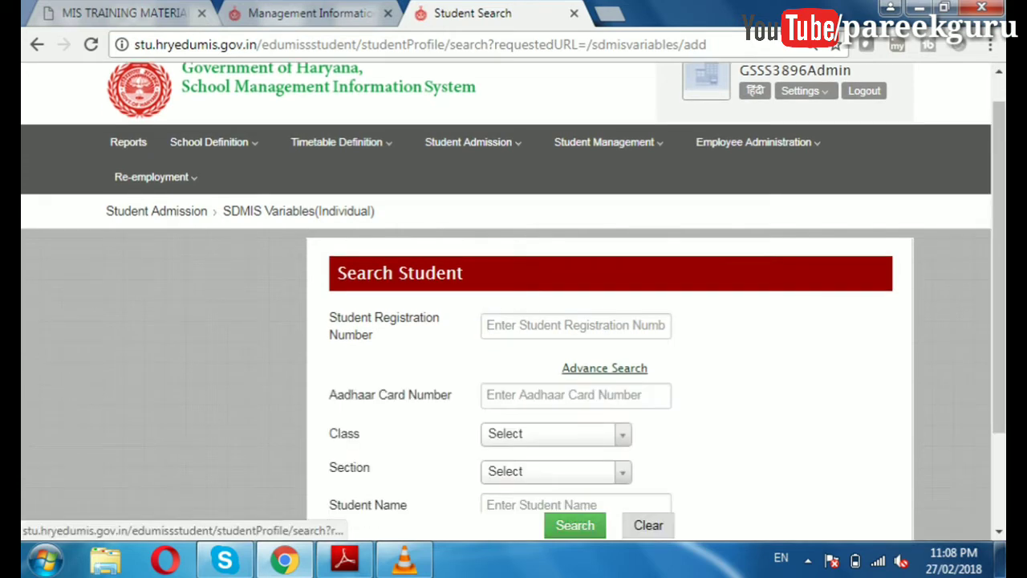
{"action": "scroll", "coordinate": [513, 302], "scroll_direction": "down", "scroll_amount": 2}
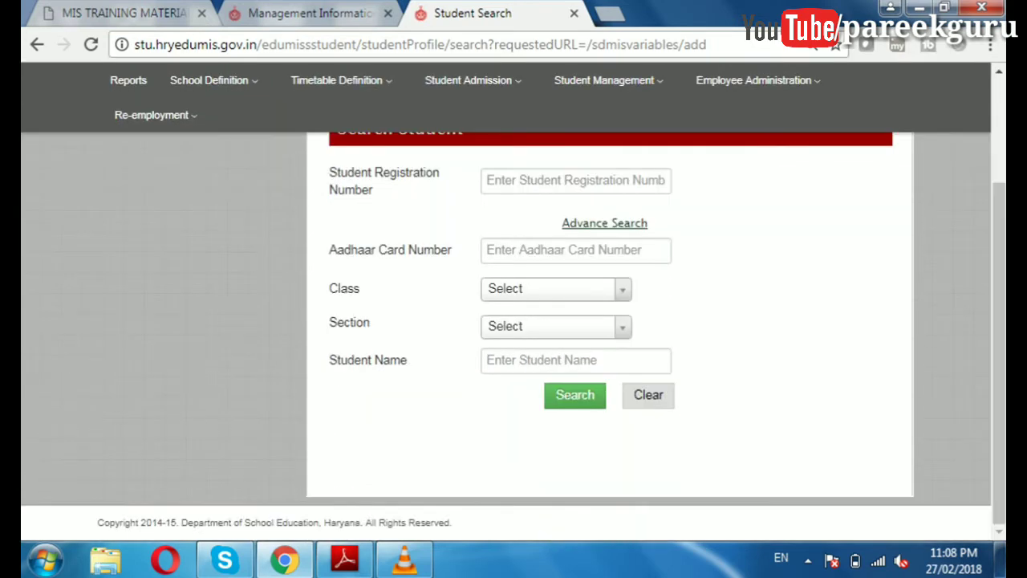
{"action": "left_click", "coordinate": [555, 288]}
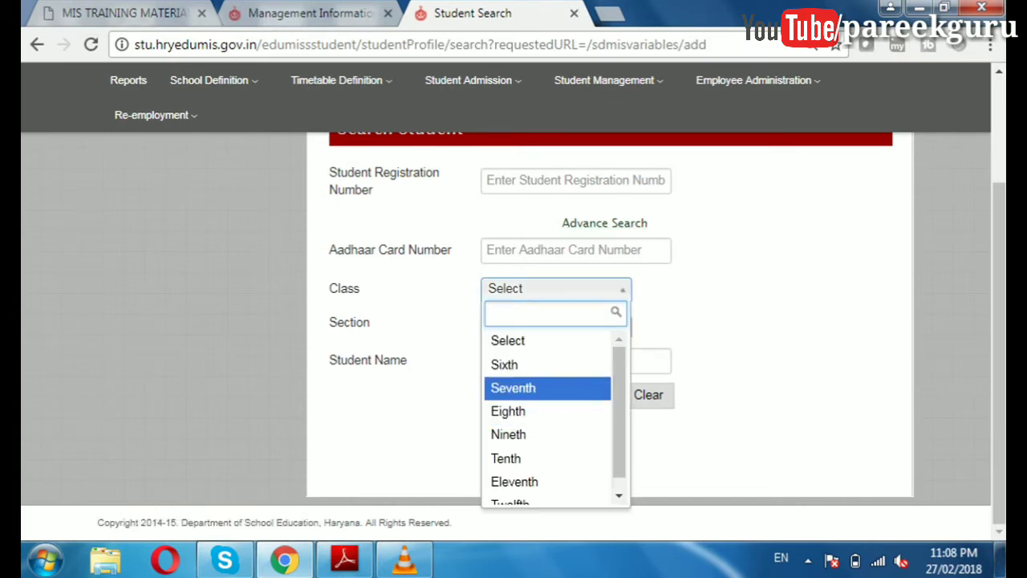
{"action": "left_click_drag", "start_coordinate": [619, 393], "coordinate": [619, 425]}
{"action": "key", "text": "Up"}
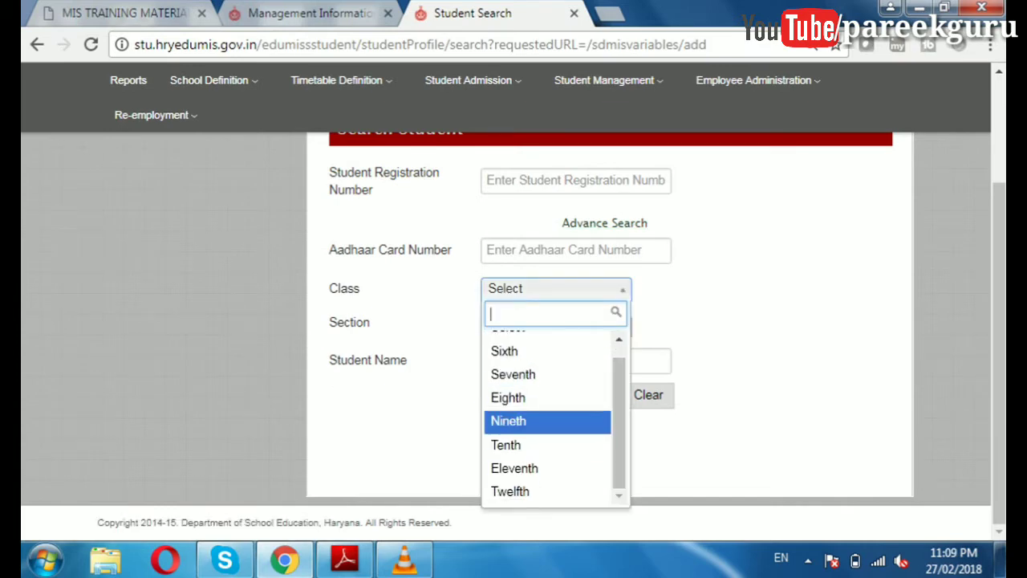
{"action": "key", "text": "Return"}
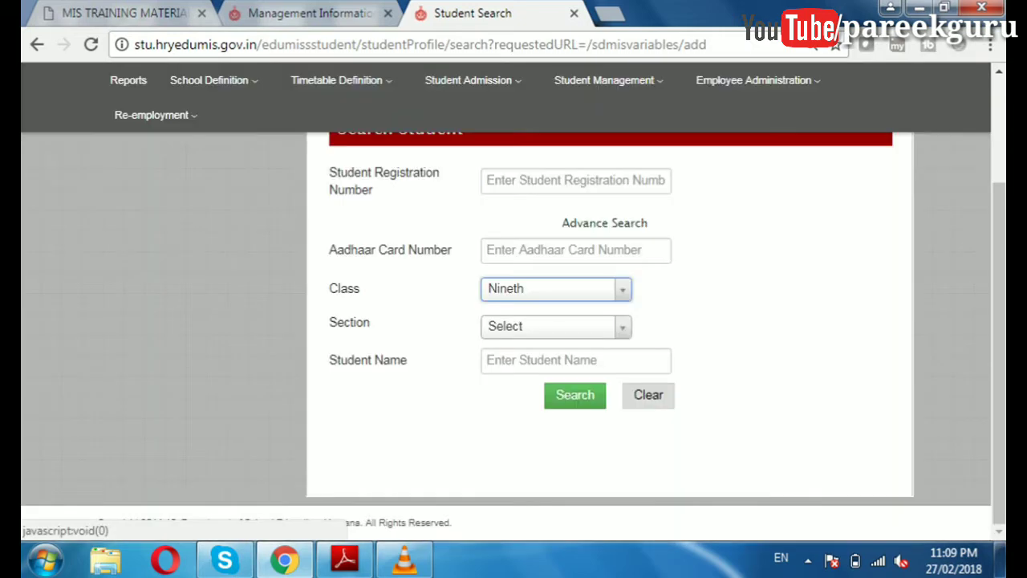
{"action": "left_click", "coordinate": [555, 326]}
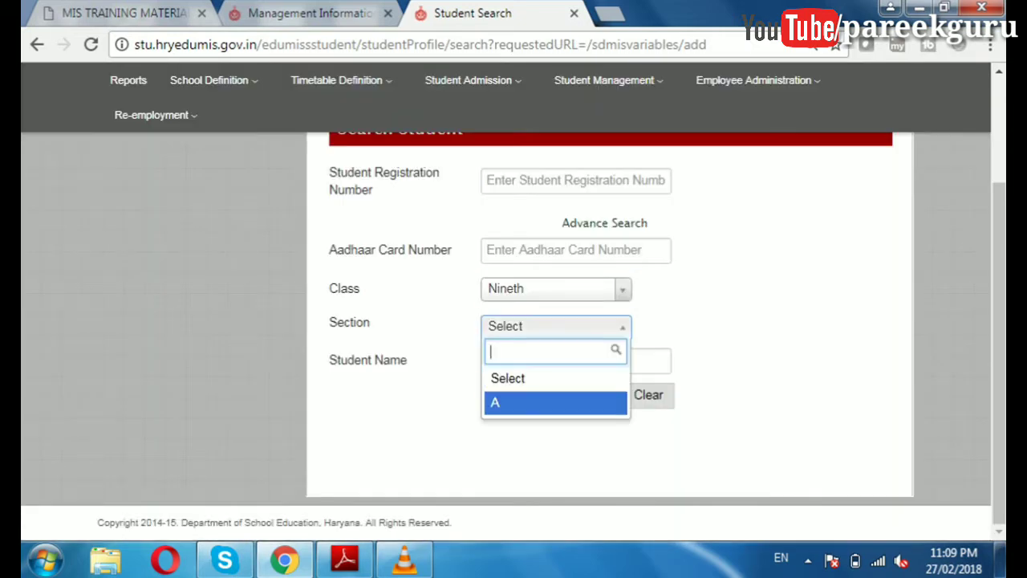
{"action": "key", "text": "Return"}
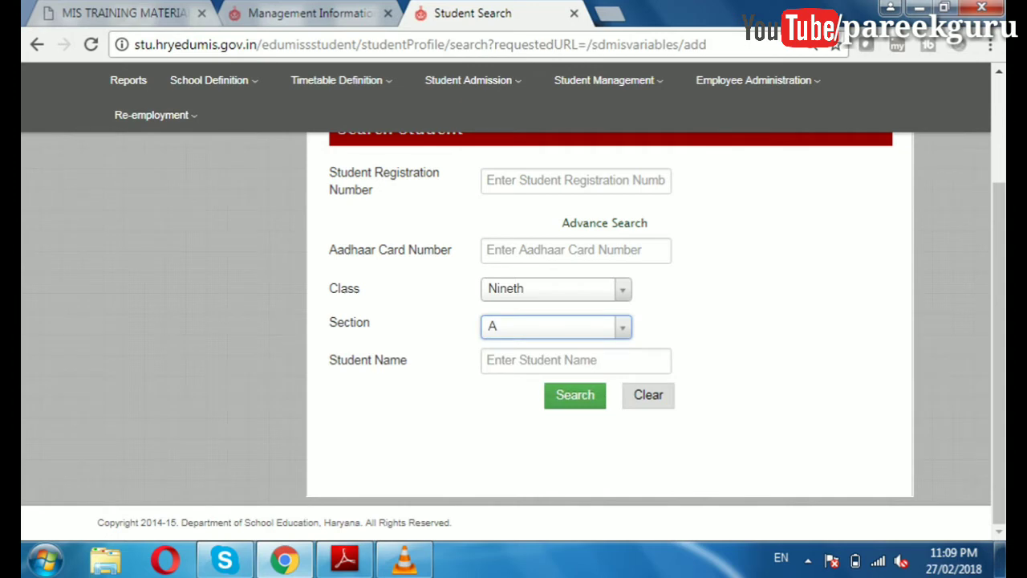
{"action": "left_click", "coordinate": [574, 395]}
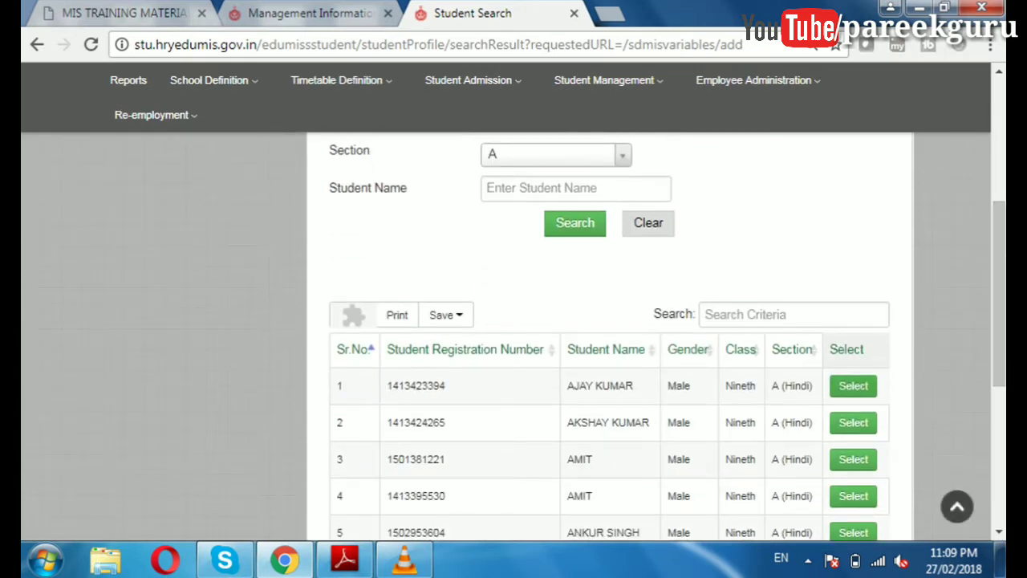
- Open the first listed student's SDMIS variables and review the form's fields from Mother Tongue through Salary offered
{"action": "left_click", "coordinate": [852, 385]}
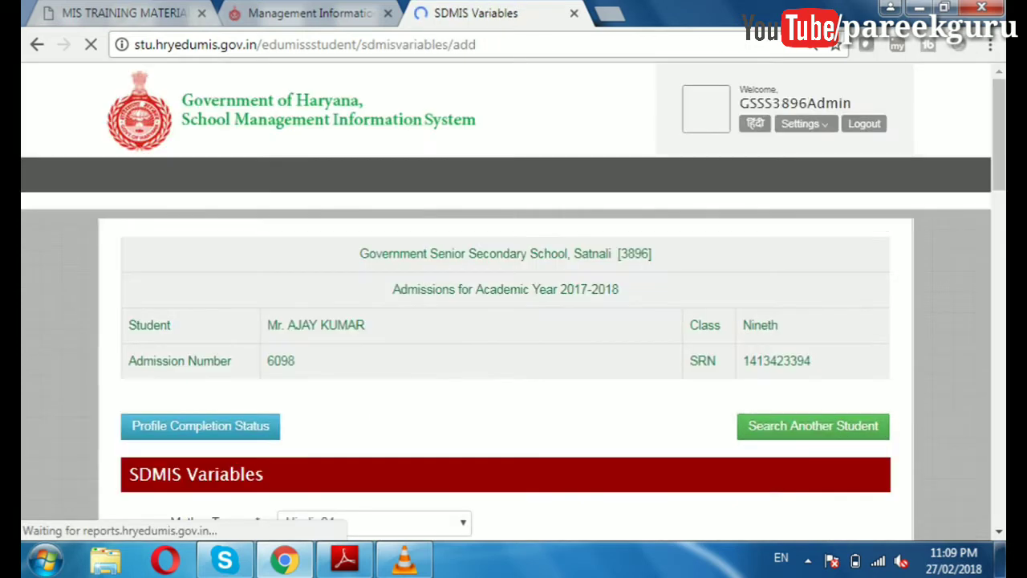
{"action": "scroll", "coordinate": [514, 321], "scroll_direction": "down", "scroll_amount": 3}
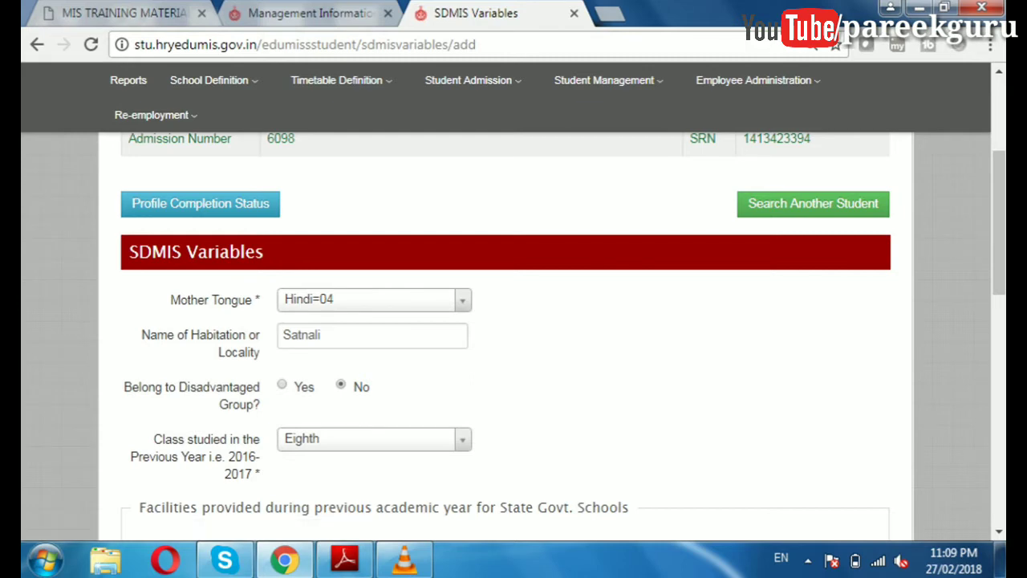
{"action": "scroll", "coordinate": [514, 337], "scroll_direction": "down", "scroll_amount": 3}
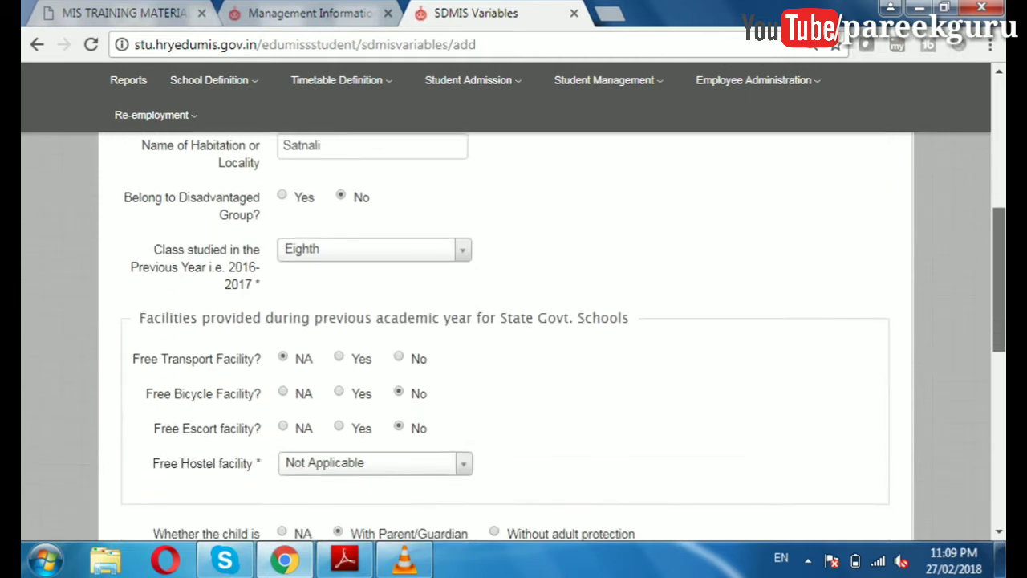
{"action": "scroll", "coordinate": [563, 337], "scroll_direction": "down", "scroll_amount": 1}
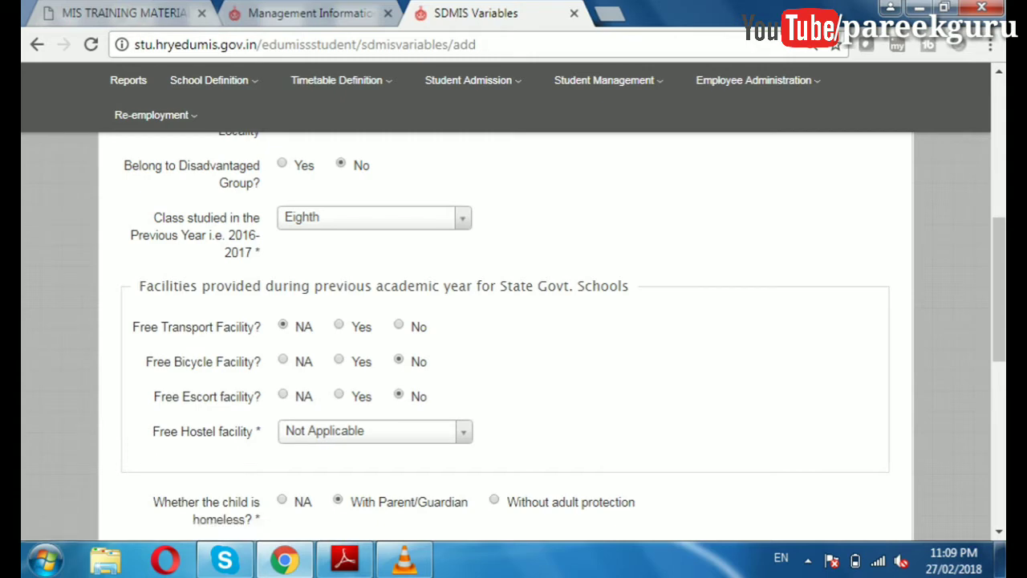
{"action": "scroll", "coordinate": [563, 338], "scroll_direction": "down", "scroll_amount": 1}
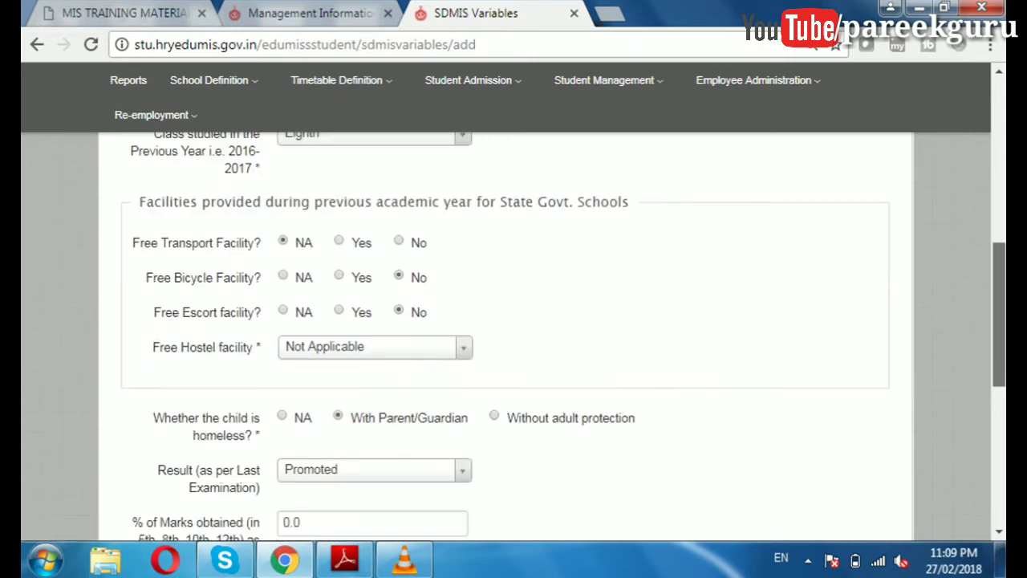
{"action": "scroll", "coordinate": [514, 337], "scroll_direction": "down", "scroll_amount": 1}
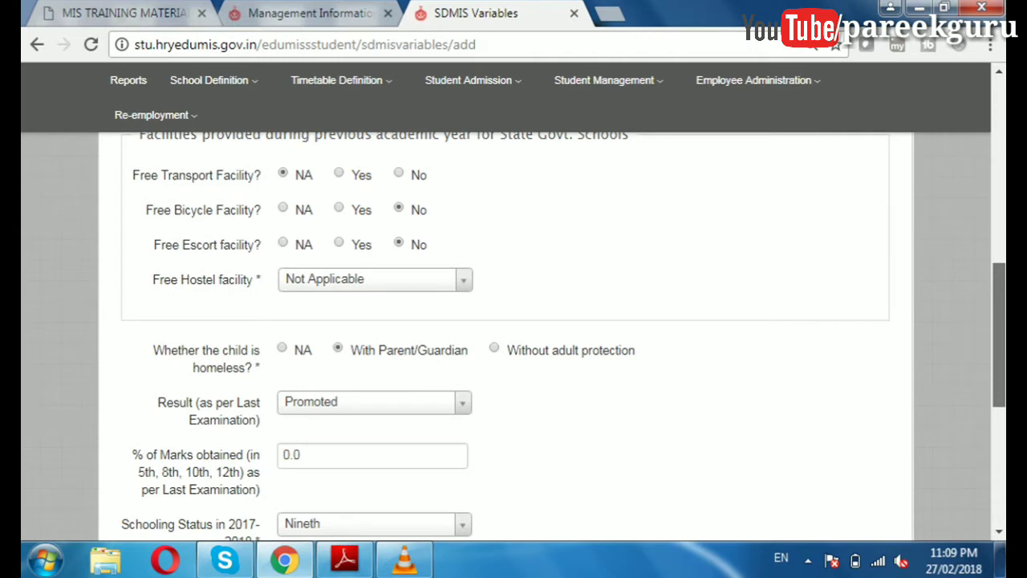
{"action": "scroll", "coordinate": [563, 337], "scroll_direction": "down", "scroll_amount": 2}
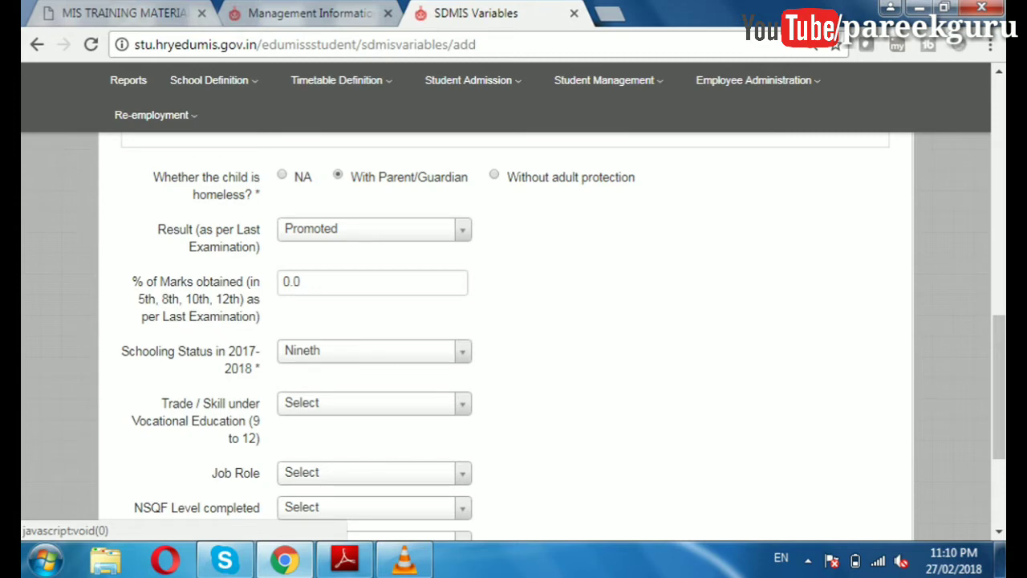
{"action": "scroll", "coordinate": [999, 385], "scroll_direction": "down", "scroll_amount": 3}
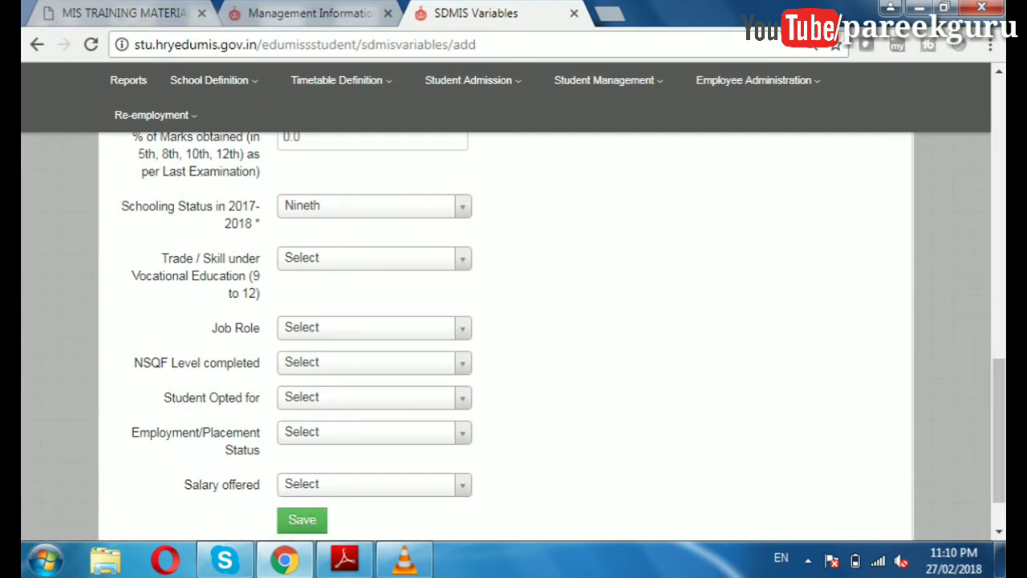
{"action": "scroll", "coordinate": [514, 321], "scroll_direction": "down", "scroll_amount": 1}
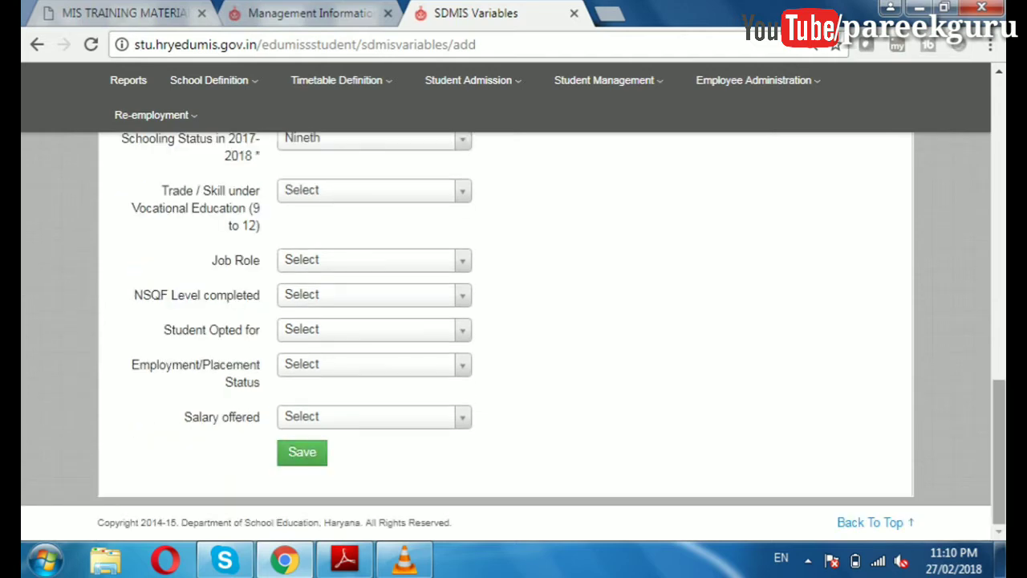
{"action": "scroll", "coordinate": [513, 335], "scroll_direction": "up", "scroll_amount": 1}
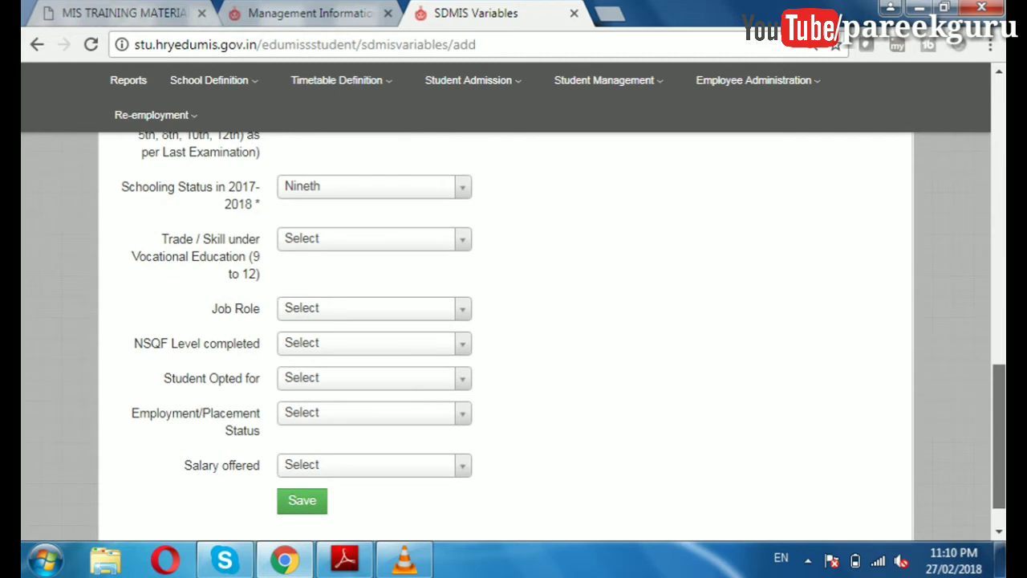
{"action": "scroll", "coordinate": [514, 330], "scroll_direction": "up", "scroll_amount": 2}
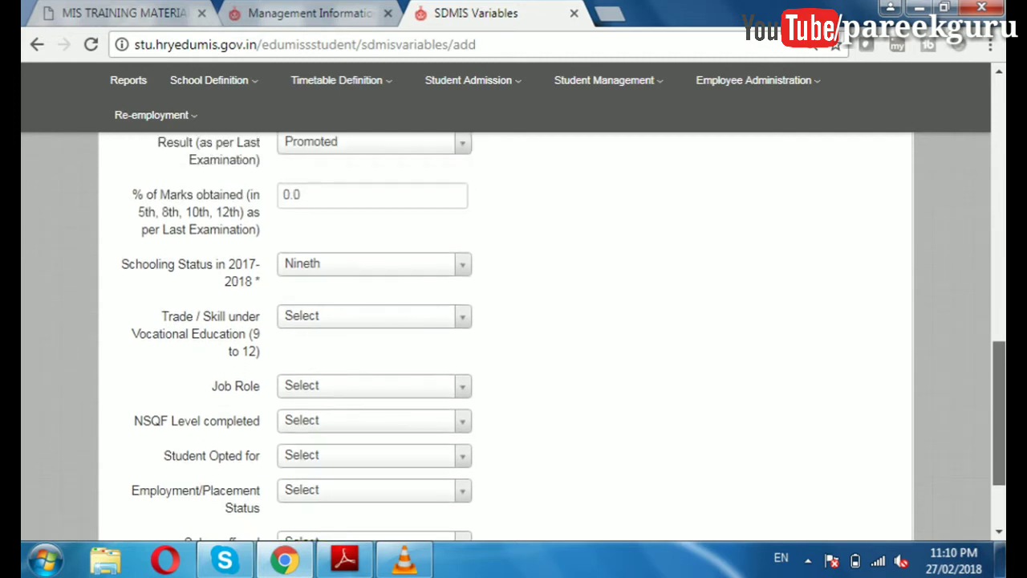
{"action": "scroll", "coordinate": [513, 335], "scroll_direction": "up", "scroll_amount": 1}
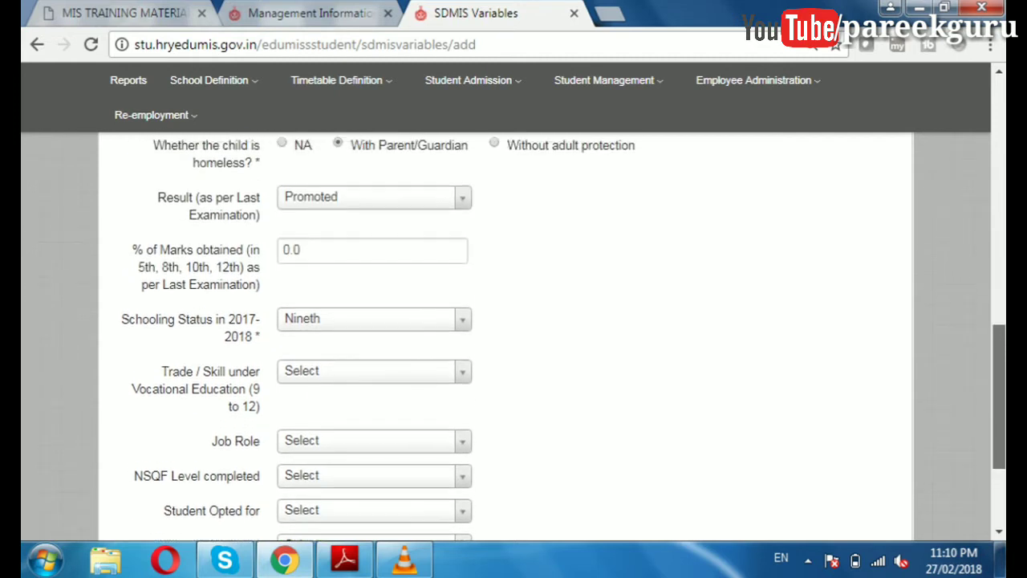
{"action": "scroll", "coordinate": [514, 337], "scroll_direction": "up", "scroll_amount": 3}
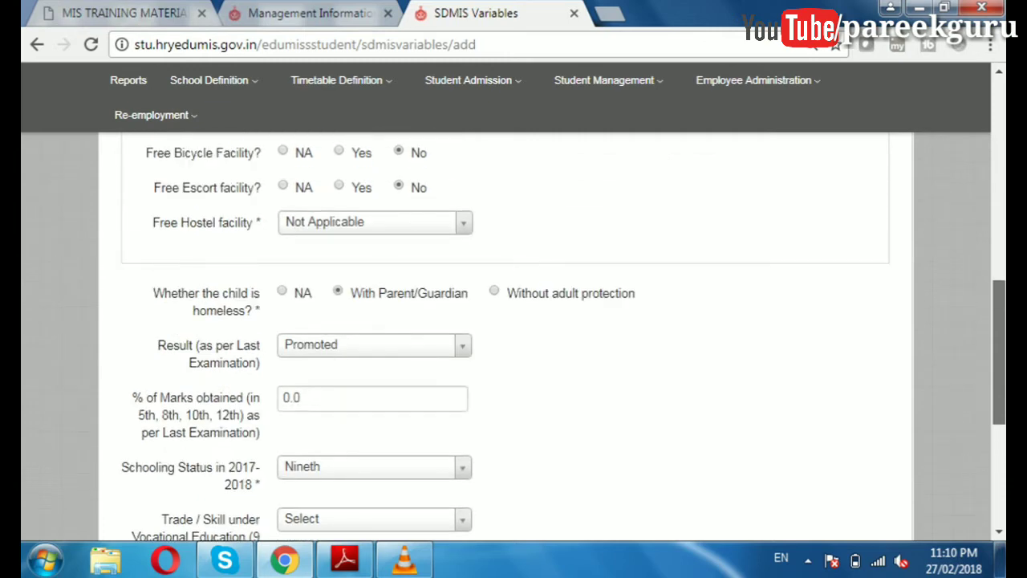
- Open the SDMIS Variables(Bulk) page and review the table of previously uploaded files
{"action": "scroll", "coordinate": [514, 337], "scroll_direction": "up", "scroll_amount": 8}
{"action": "left_click", "coordinate": [473, 175]}
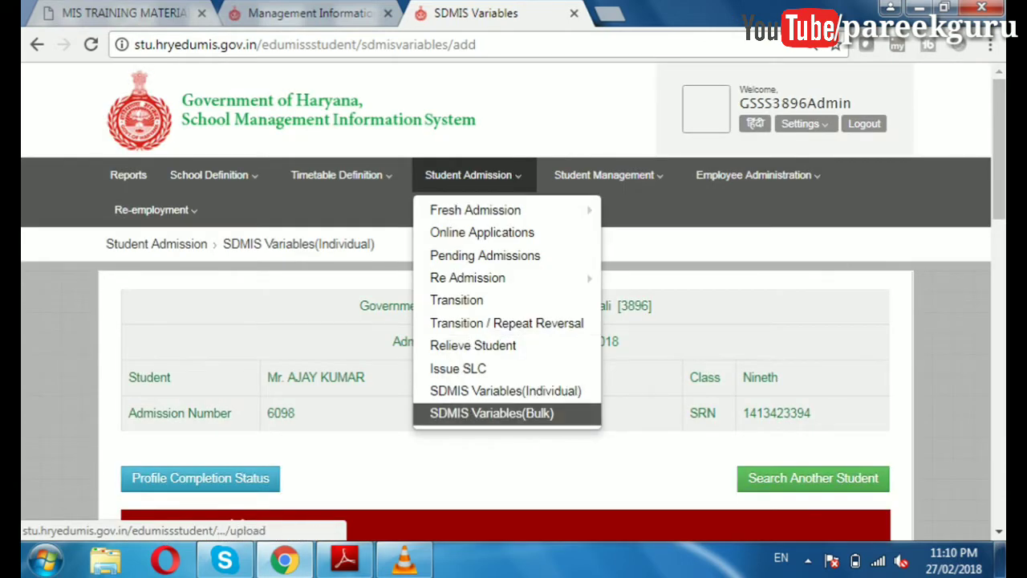
{"action": "left_click", "coordinate": [489, 413]}
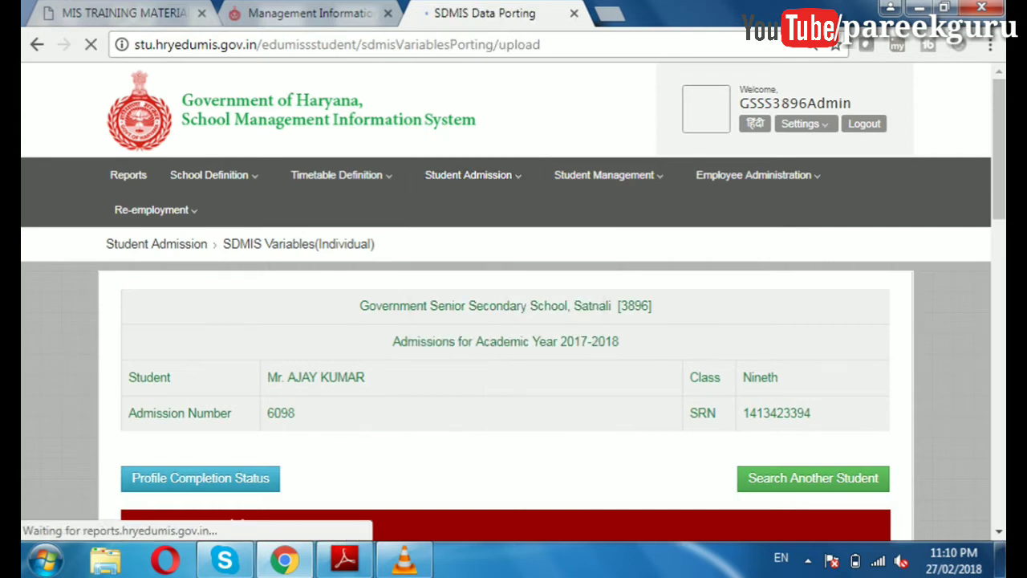
{"action": "scroll", "coordinate": [514, 321], "scroll_direction": "down", "scroll_amount": 5}
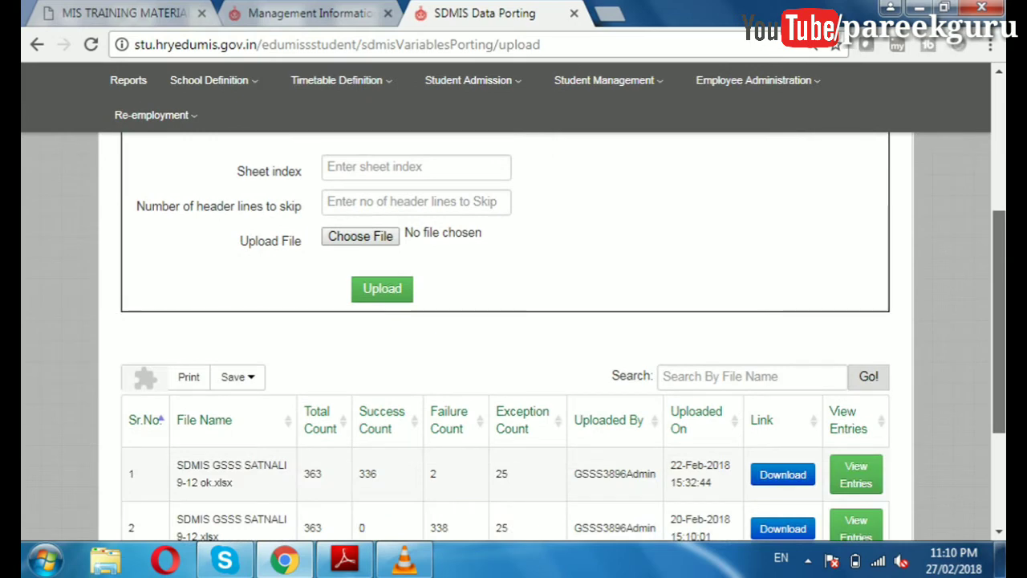
{"action": "scroll", "coordinate": [514, 337], "scroll_direction": "down", "scroll_amount": 2}
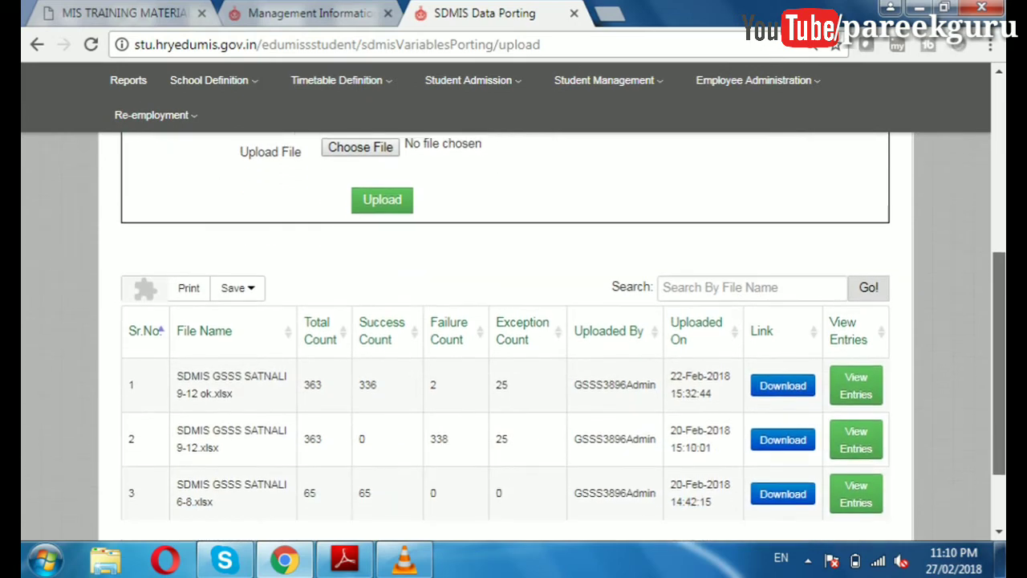
{"action": "scroll", "coordinate": [514, 338], "scroll_direction": "down", "scroll_amount": 1}
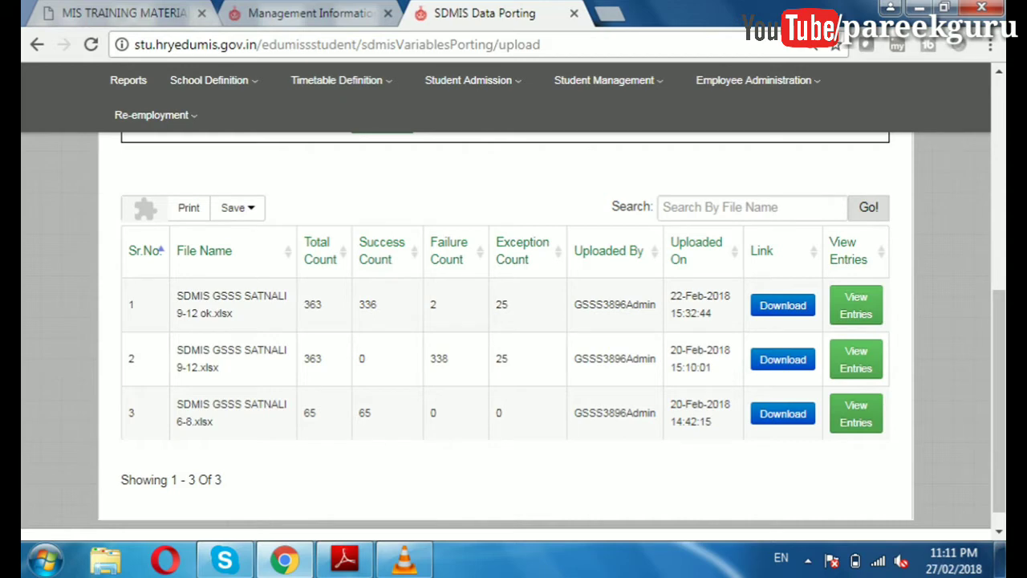
- View the entries of SDMIS GSSS SATNALI 6-8.xlsx and check the first record's porting log details
{"action": "left_click", "coordinate": [856, 413]}
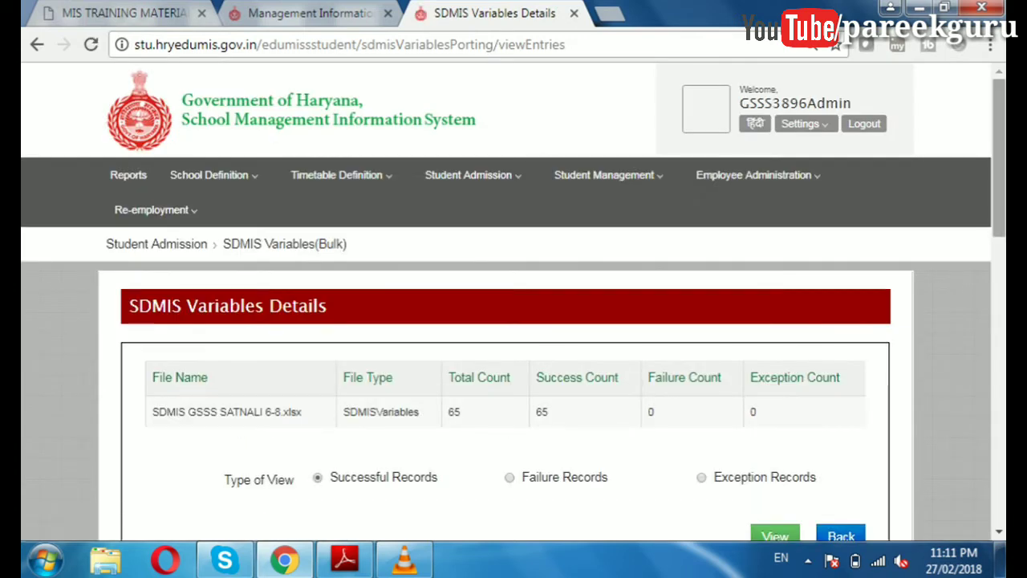
{"action": "scroll", "coordinate": [514, 321], "scroll_direction": "down", "scroll_amount": 5}
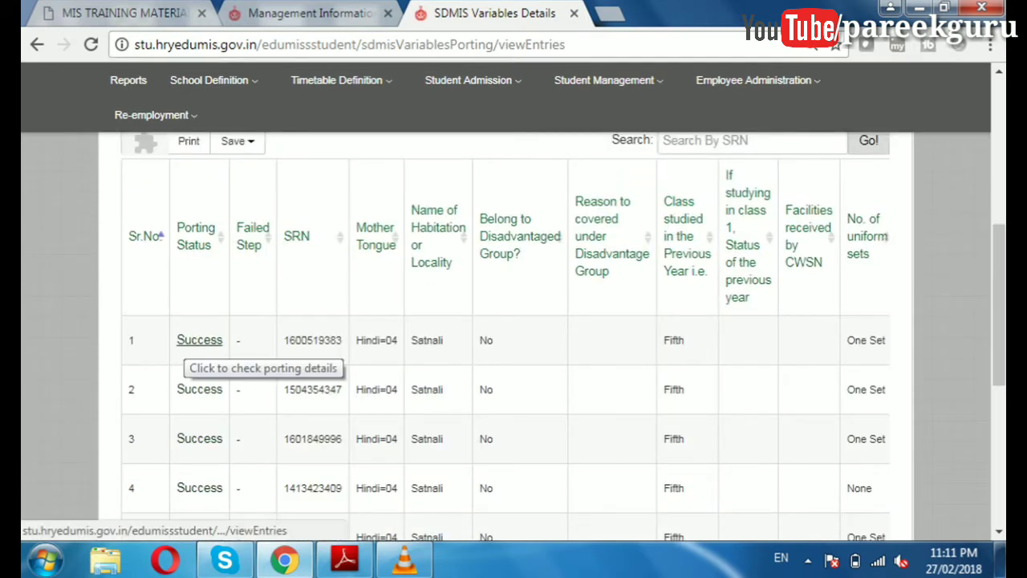
{"action": "left_click", "coordinate": [199, 339]}
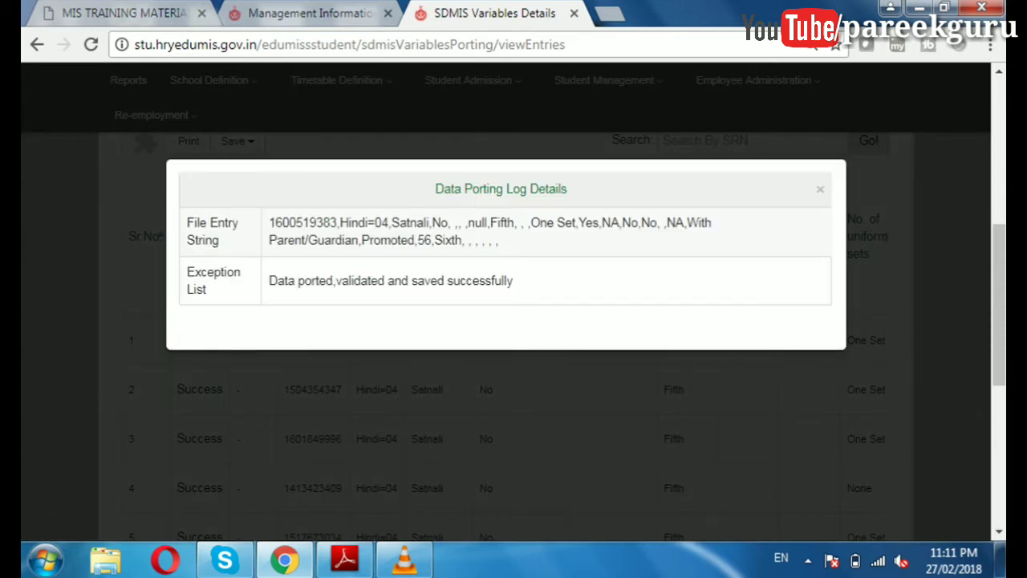
{"action": "left_click", "coordinate": [820, 189]}
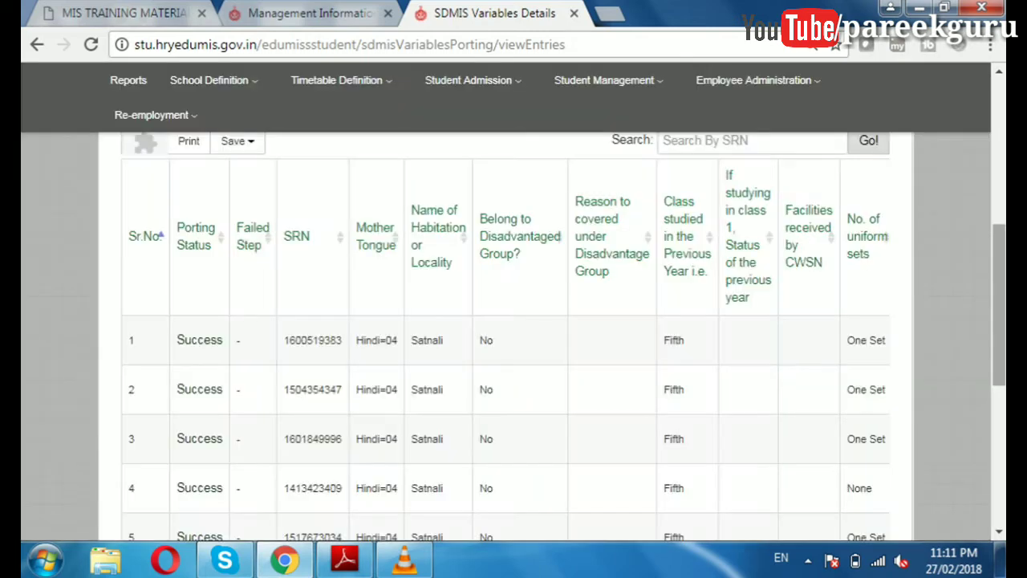
- Return to the uploaded files table and open the entries of SDMIS GSSS SATNALI 9-12.xlsx
{"action": "scroll", "coordinate": [514, 321], "scroll_direction": "up", "scroll_amount": 5}
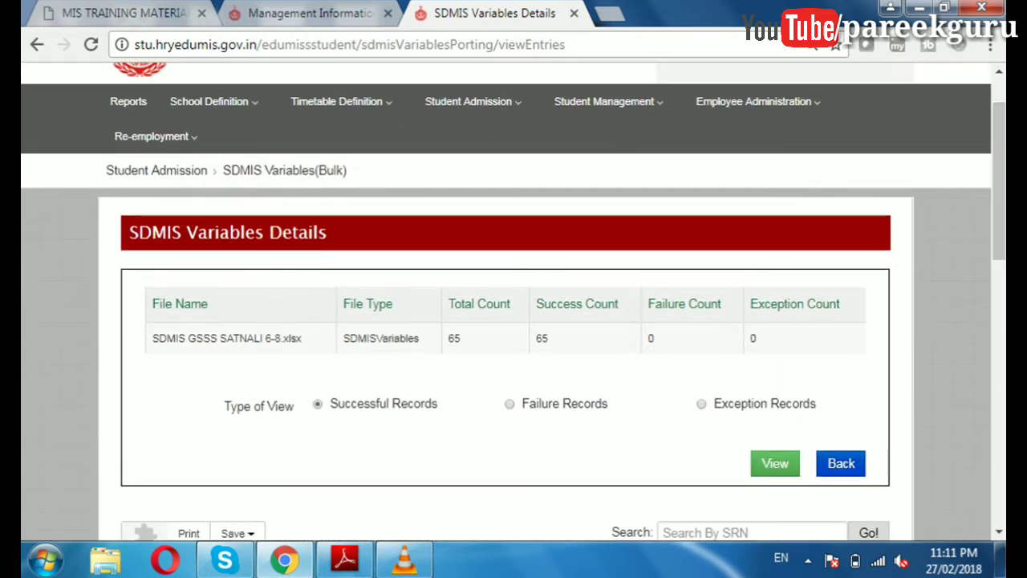
{"action": "left_click", "coordinate": [841, 463]}
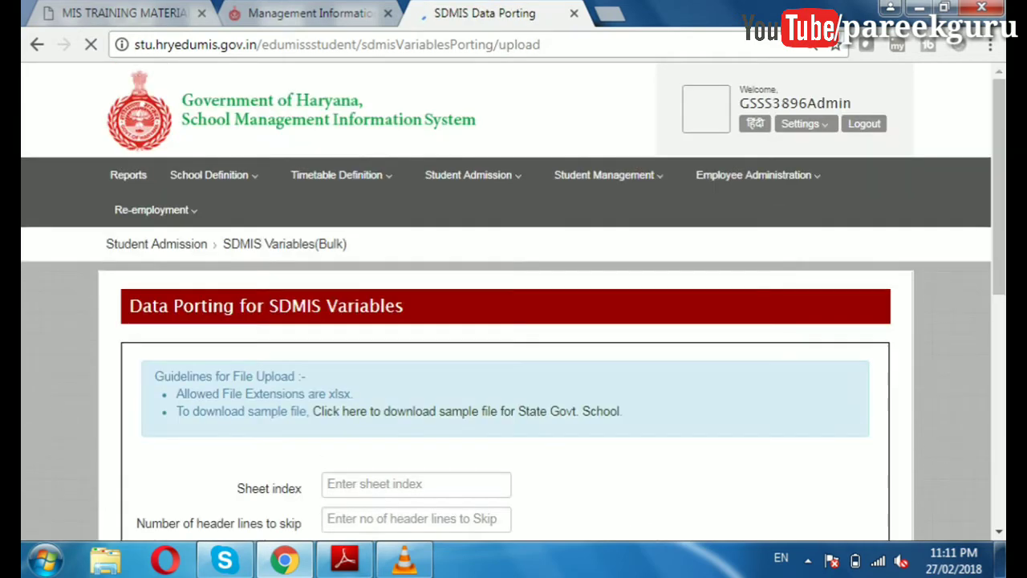
{"action": "scroll", "coordinate": [513, 321], "scroll_direction": "down", "scroll_amount": 6}
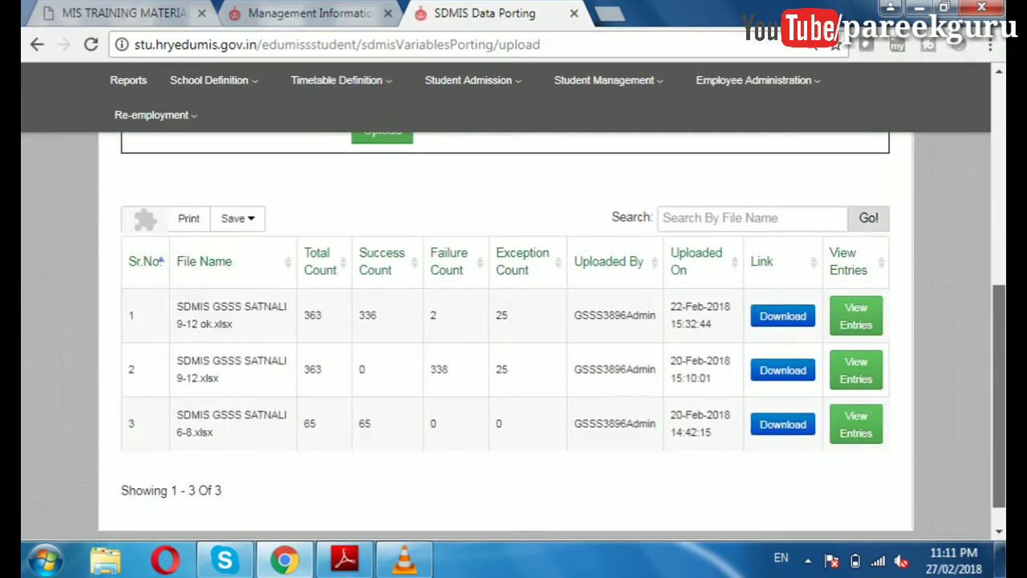
{"action": "scroll", "coordinate": [514, 321], "scroll_direction": "down", "scroll_amount": 1}
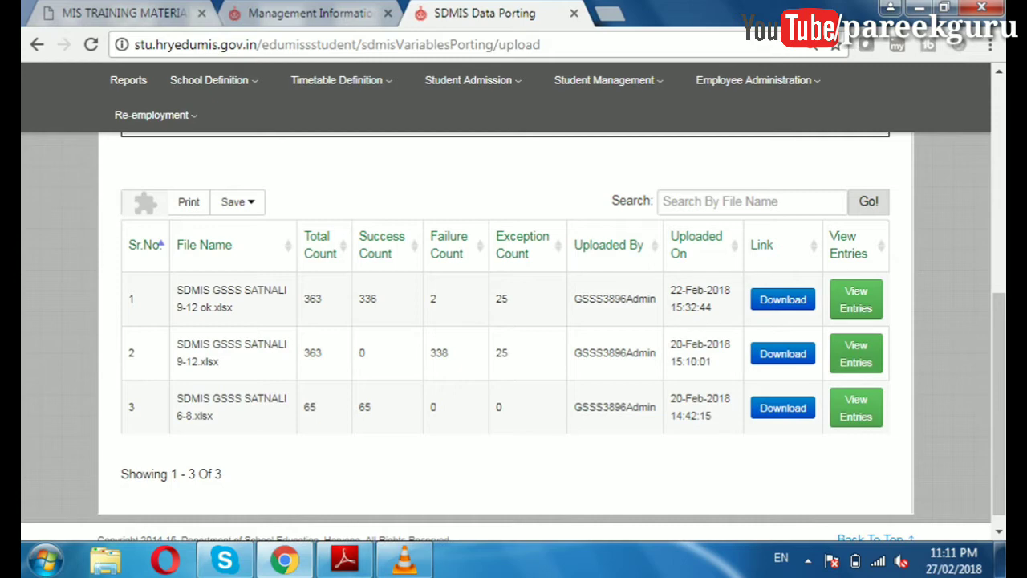
{"action": "left_click", "coordinate": [856, 353]}
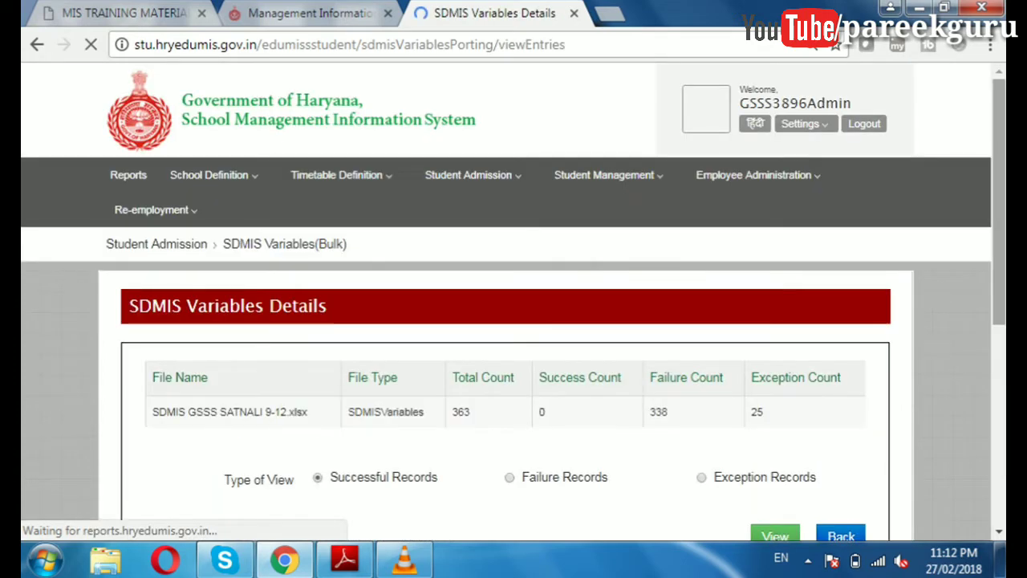
- List the failure records of SDMIS GSSS SATNALI 9-12.xlsx and check the first record's data porting log details
{"action": "scroll", "coordinate": [513, 321], "scroll_direction": "down", "scroll_amount": 3}
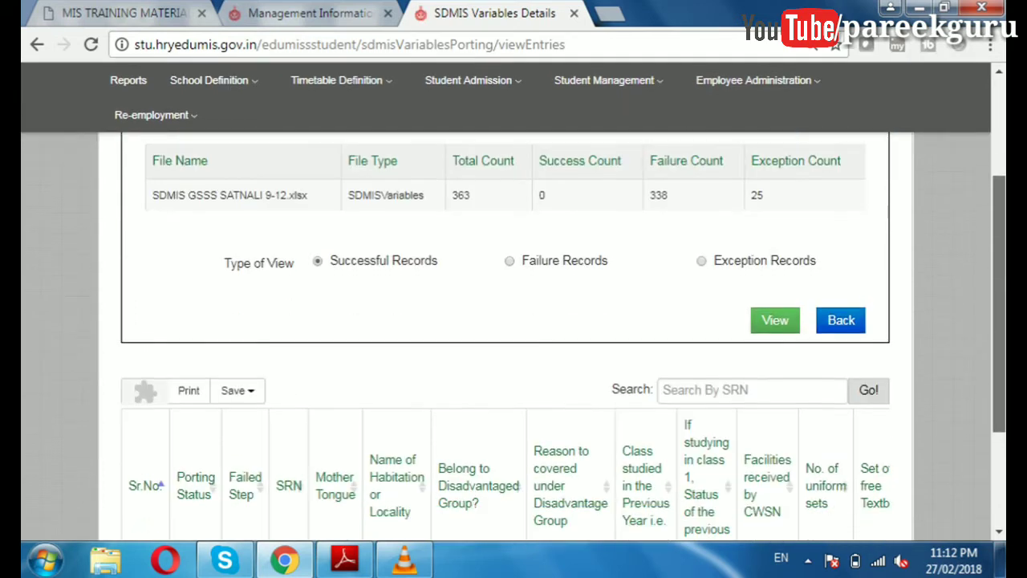
{"action": "scroll", "coordinate": [514, 321], "scroll_direction": "down", "scroll_amount": 2}
{"action": "scroll", "coordinate": [514, 337], "scroll_direction": "up", "scroll_amount": 3}
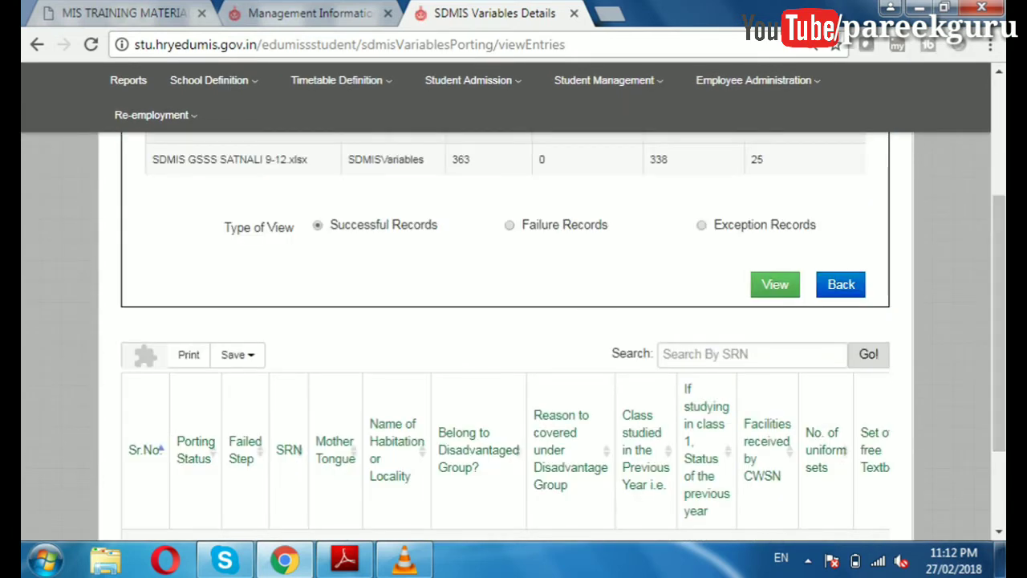
{"action": "left_click", "coordinate": [510, 225]}
{"action": "left_click", "coordinate": [775, 284]}
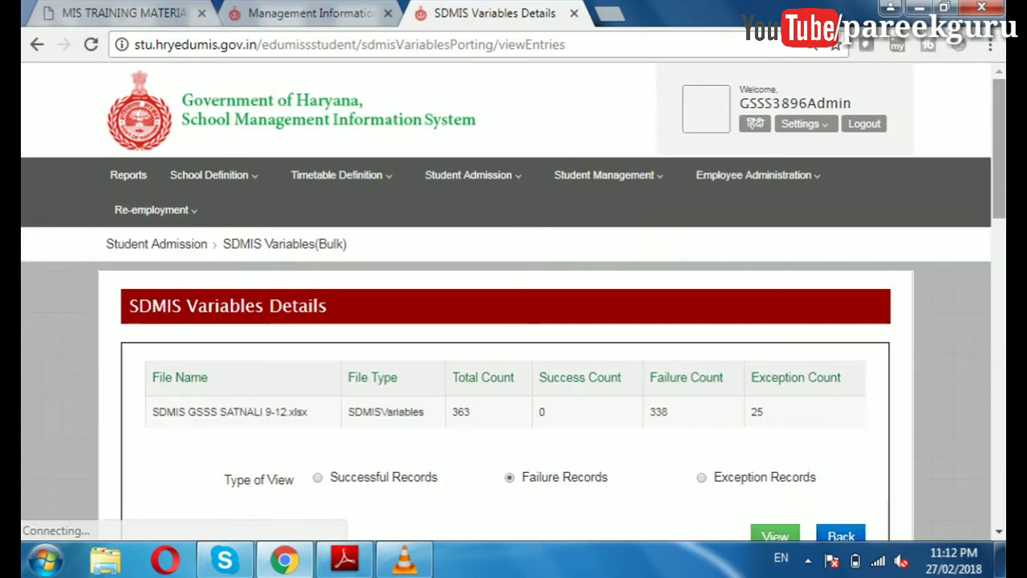
{"action": "left_click_drag", "start_coordinate": [998, 158], "coordinate": [999, 300]}
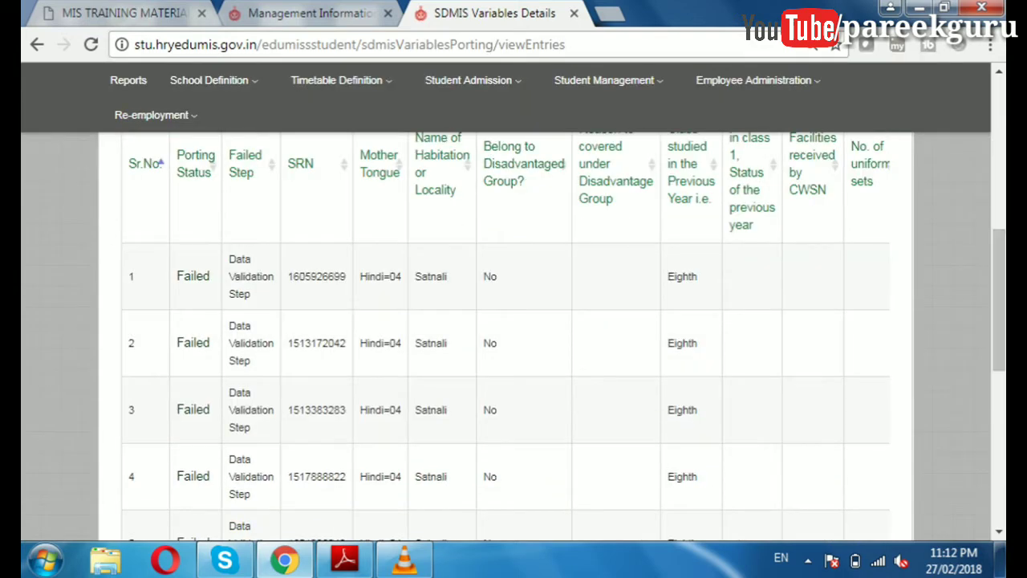
{"action": "left_click", "coordinate": [193, 277]}
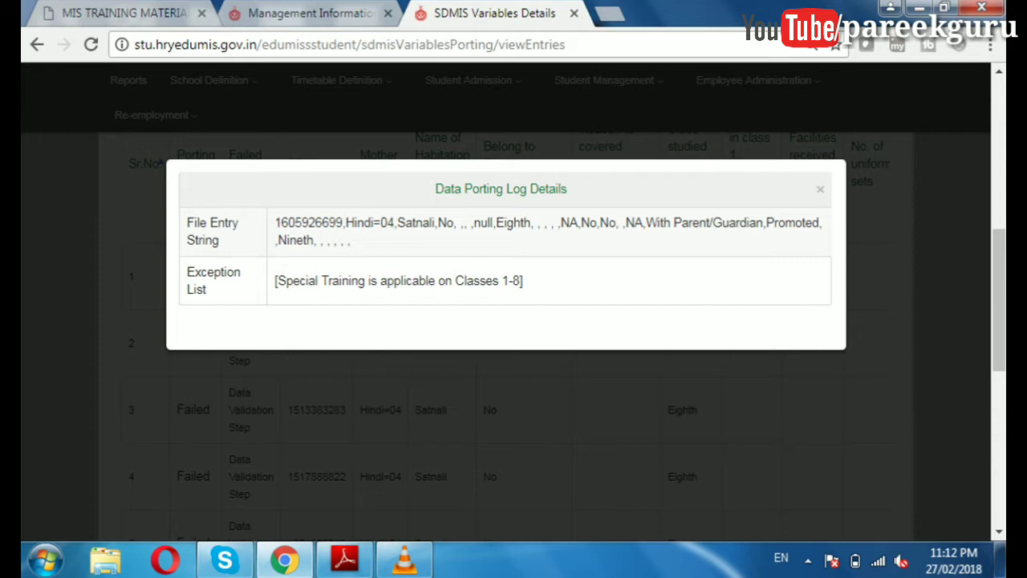
{"action": "left_click", "coordinate": [821, 189]}
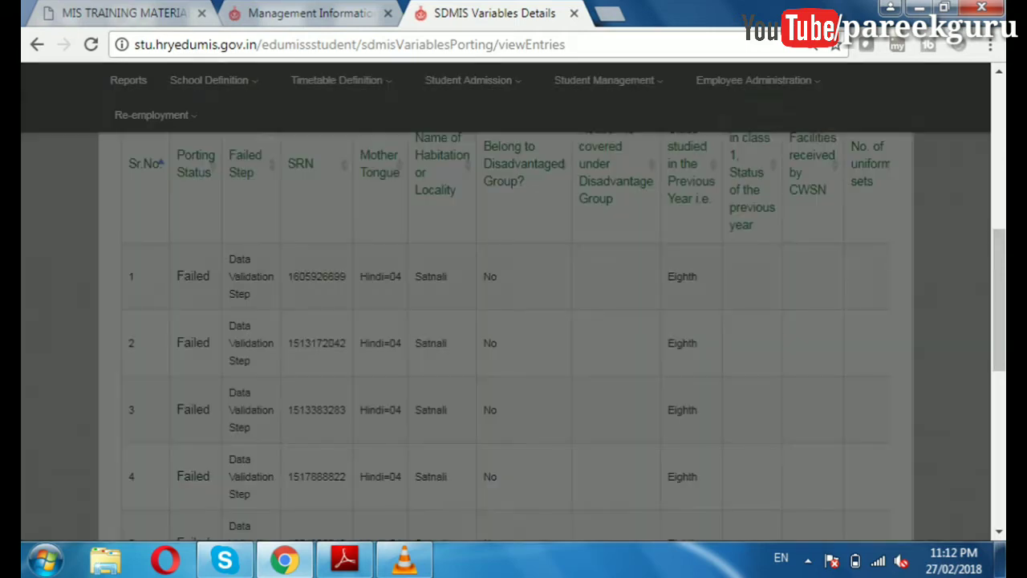
- Return to the uploaded files table and open the entries of SDMIS GSSS SATNALI 9-12 ok.xlsx
{"action": "scroll", "coordinate": [562, 337], "scroll_direction": "up", "scroll_amount": 4}
{"action": "scroll", "coordinate": [505, 321], "scroll_direction": "up", "scroll_amount": 1}
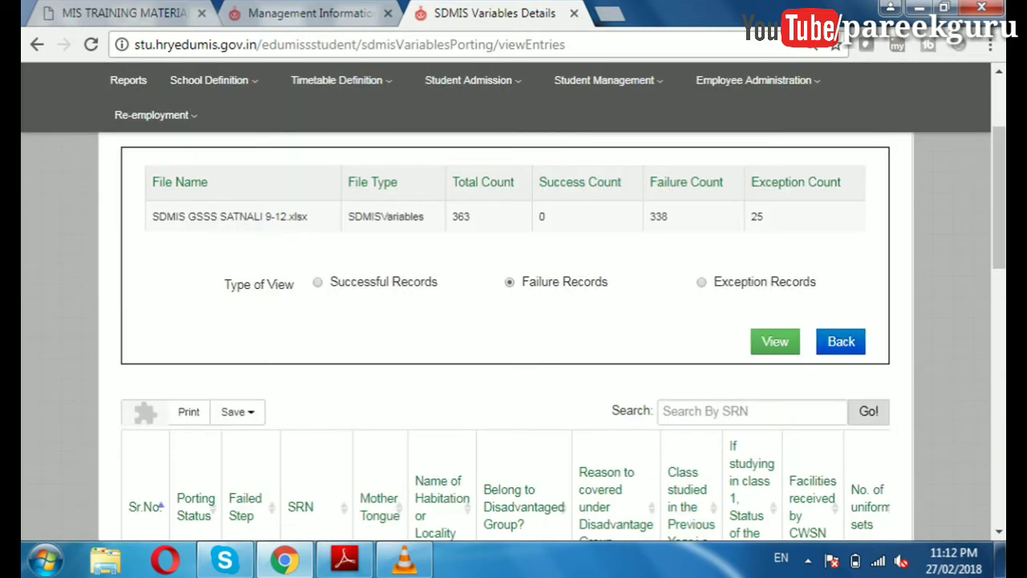
{"action": "left_click", "coordinate": [841, 341]}
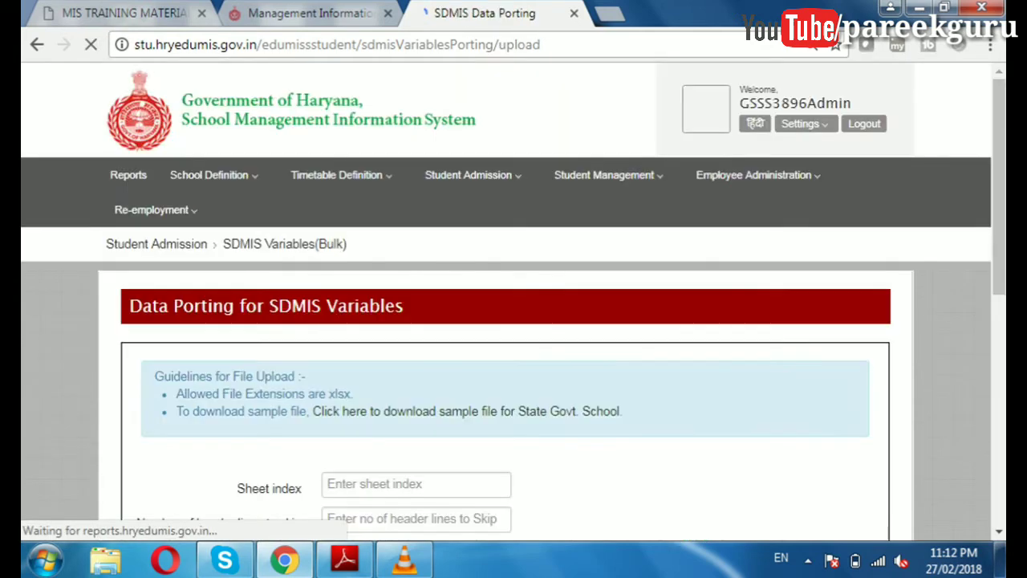
{"action": "scroll", "coordinate": [514, 321], "scroll_direction": "down", "scroll_amount": 5}
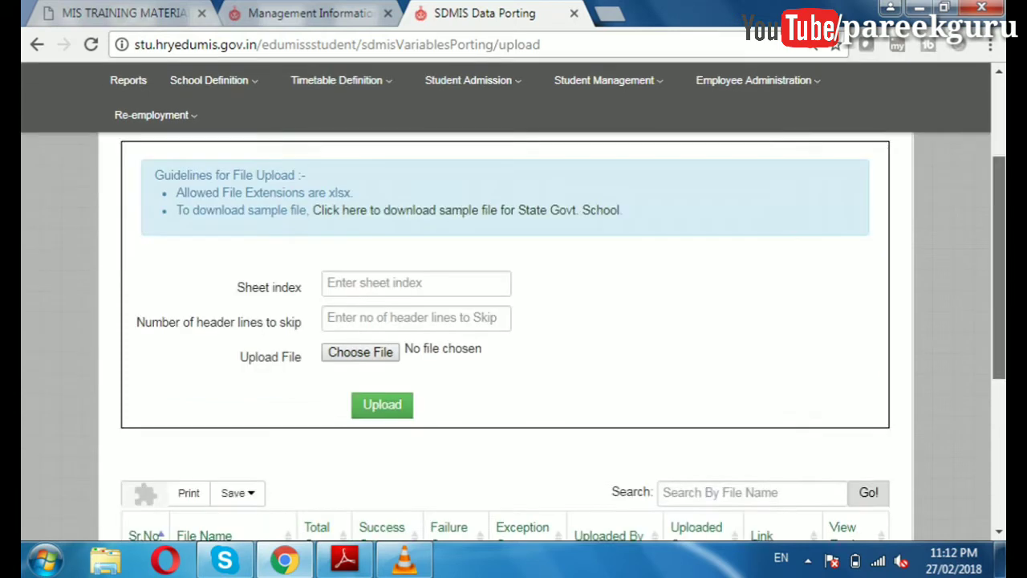
{"action": "scroll", "coordinate": [514, 332], "scroll_direction": "down", "scroll_amount": 1}
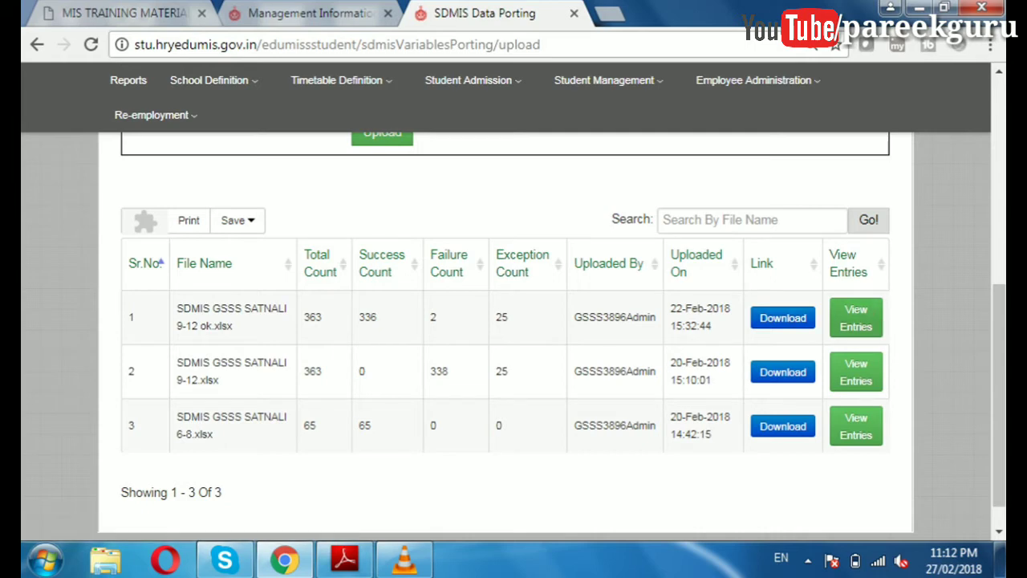
{"action": "left_click", "coordinate": [857, 318]}
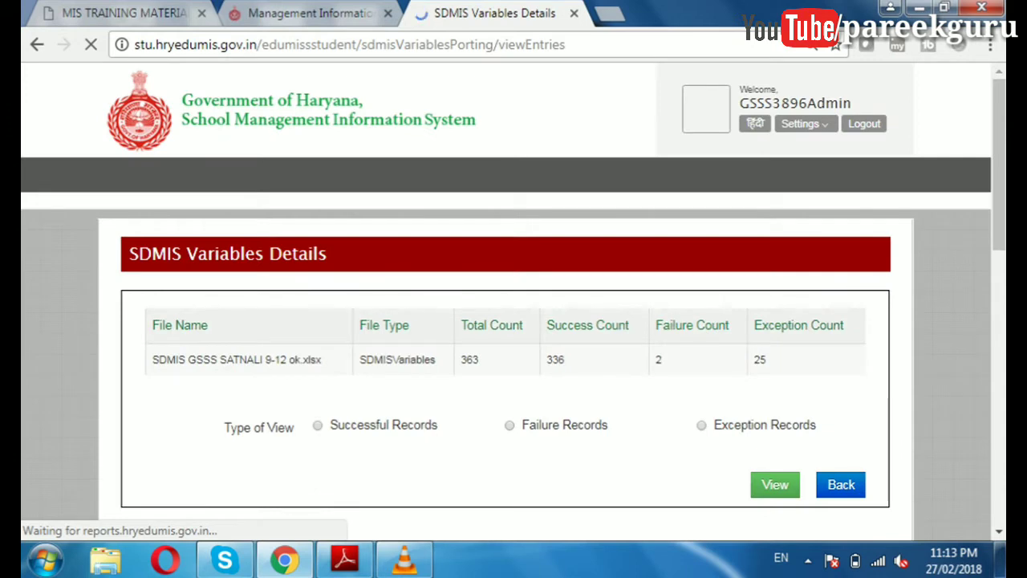
- Review the successful records of SDMIS GSSS SATNALI 9-12 ok.xlsx, including their porting status
{"action": "scroll", "coordinate": [513, 303], "scroll_direction": "down", "scroll_amount": 1}
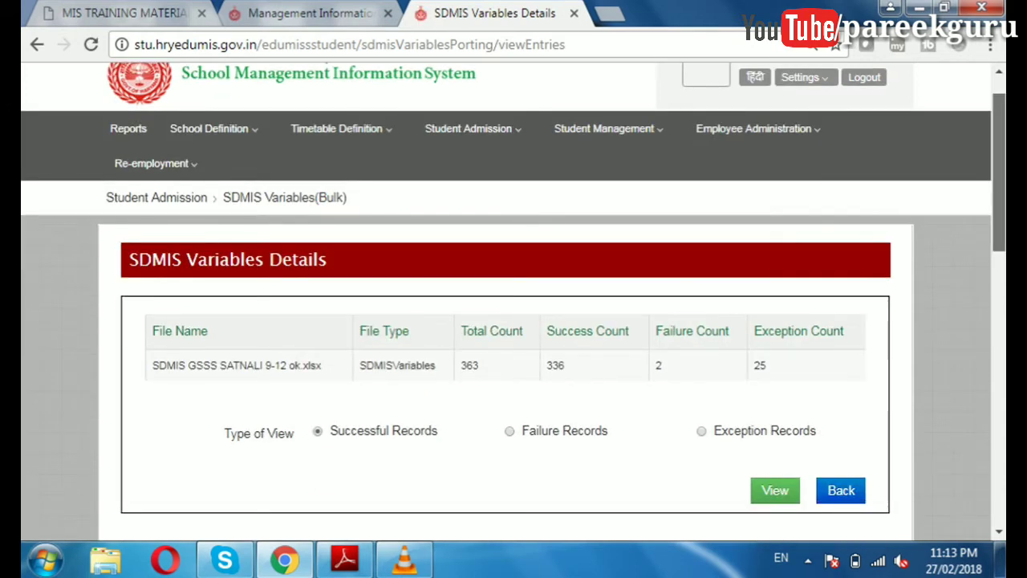
{"action": "scroll", "coordinate": [514, 321], "scroll_direction": "down", "scroll_amount": 3}
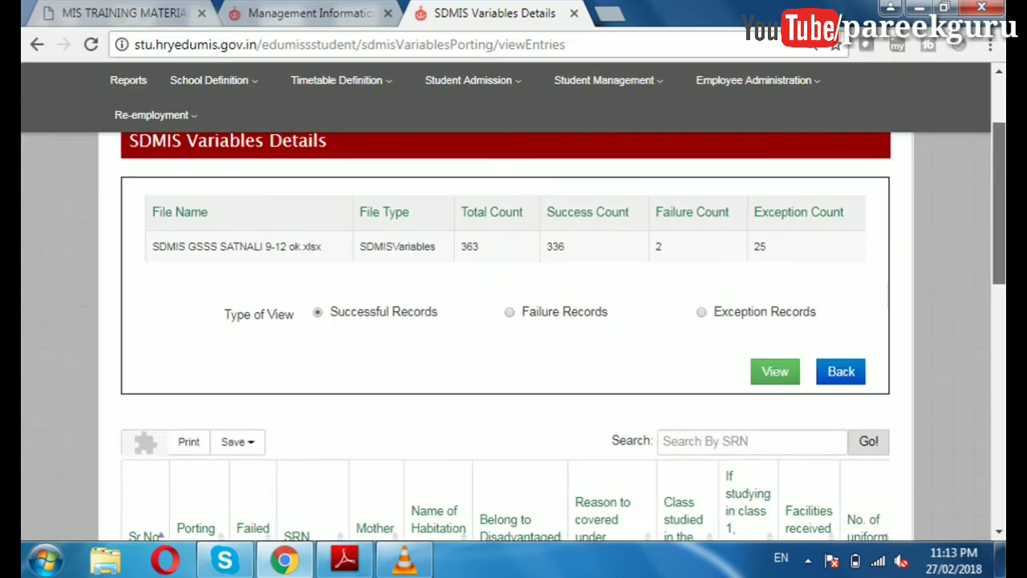
{"action": "scroll", "coordinate": [514, 321], "scroll_direction": "down", "scroll_amount": 2}
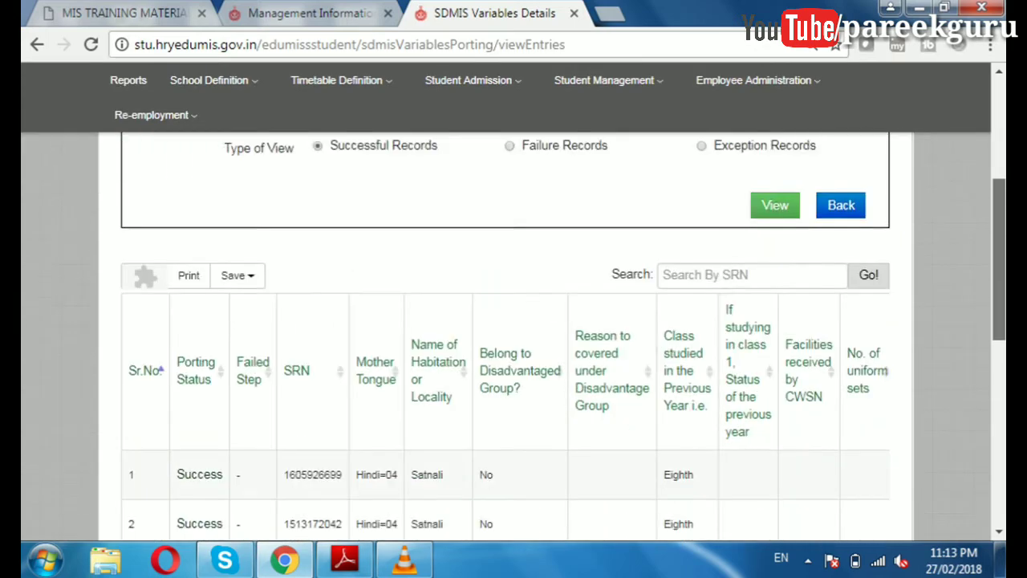
- List the file's failure records and check the second failed record's data porting log details
{"action": "scroll", "coordinate": [514, 321], "scroll_direction": "up", "scroll_amount": 1}
{"action": "scroll", "coordinate": [513, 337], "scroll_direction": "up", "scroll_amount": 2}
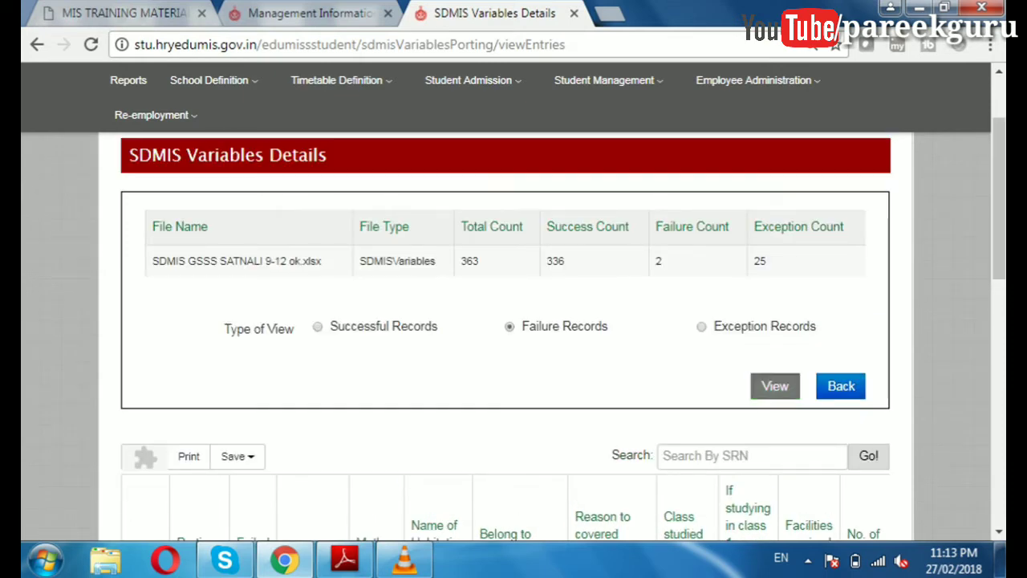
{"action": "left_click", "coordinate": [774, 386]}
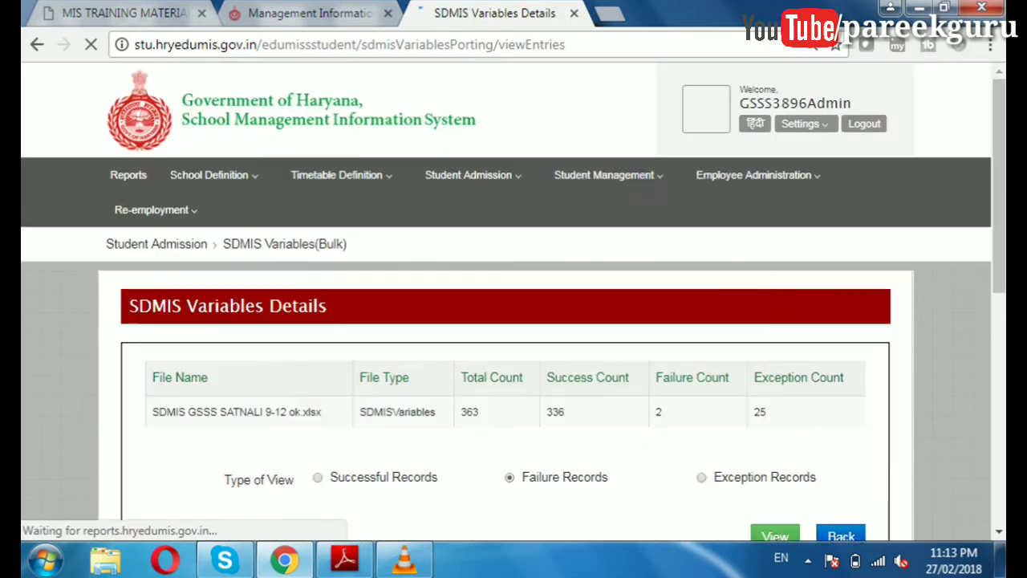
{"action": "scroll", "coordinate": [505, 337], "scroll_direction": "down", "scroll_amount": 5}
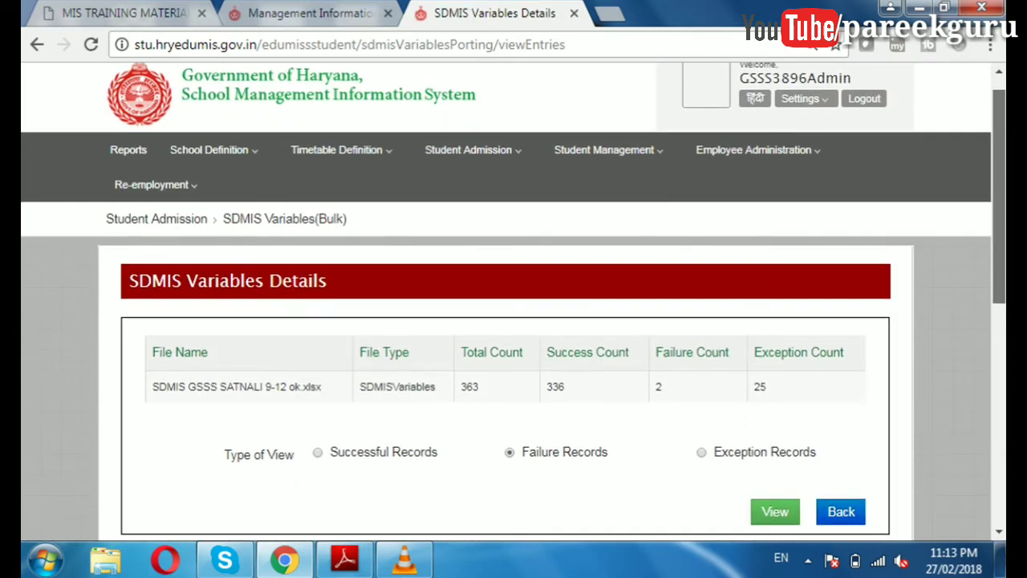
{"action": "scroll", "coordinate": [513, 321], "scroll_direction": "down", "scroll_amount": 1}
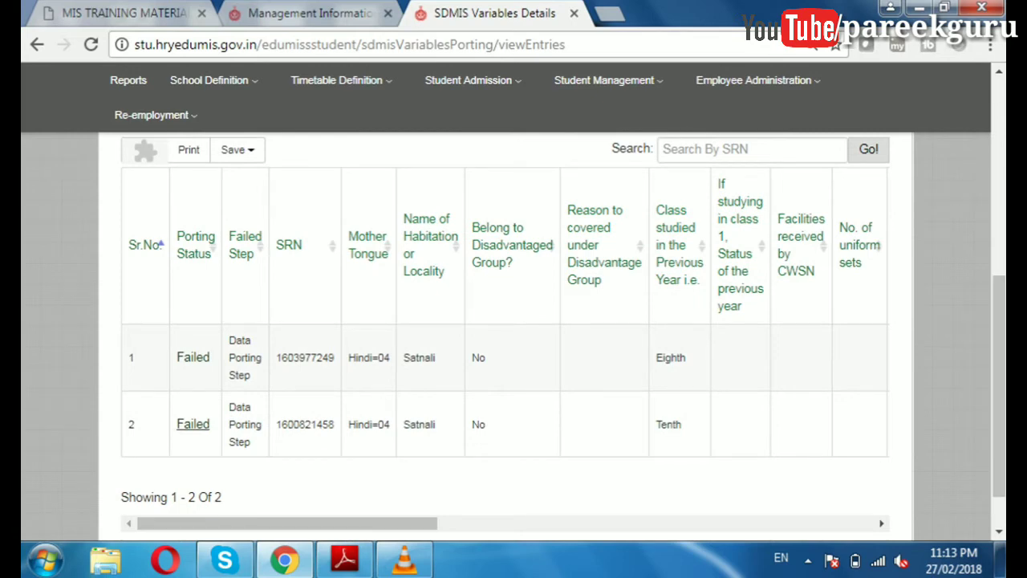
{"action": "left_click", "coordinate": [192, 423]}
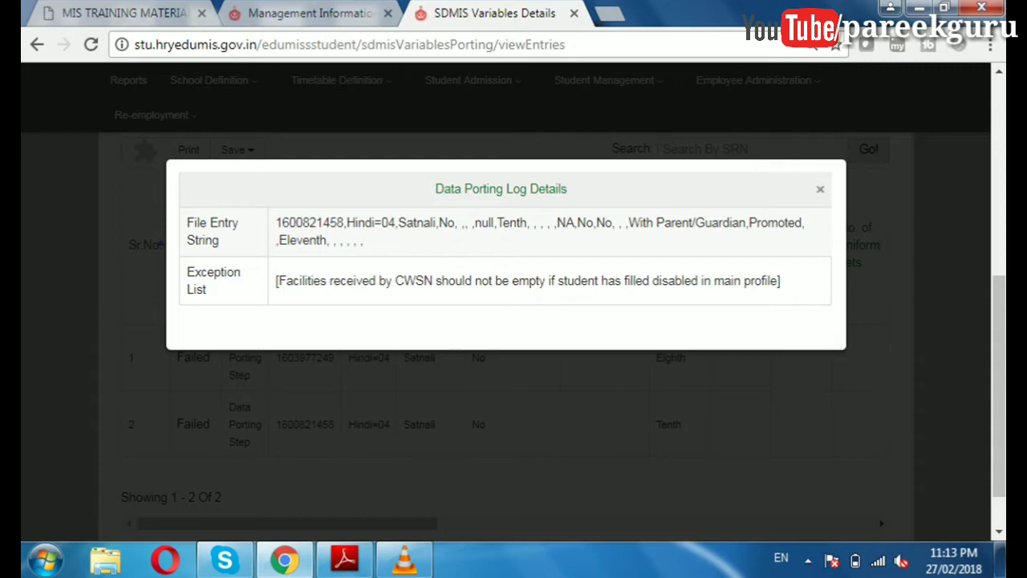
{"action": "left_click", "coordinate": [820, 189]}
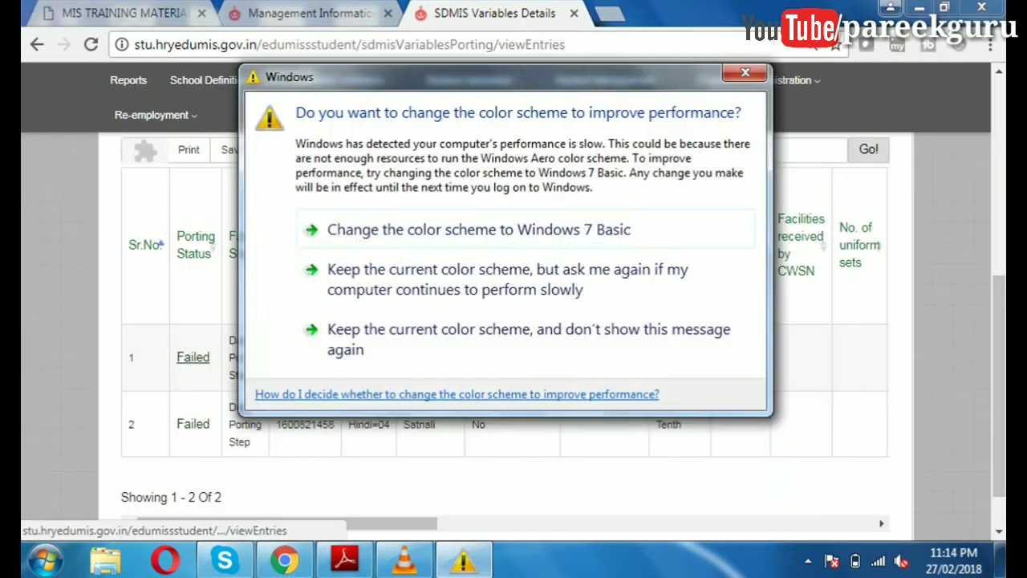
- Check the first failed record's data porting log details, dismissing the Windows color scheme message without changing the scheme
{"action": "left_click", "coordinate": [193, 357]}
{"action": "left_click", "coordinate": [745, 73]}
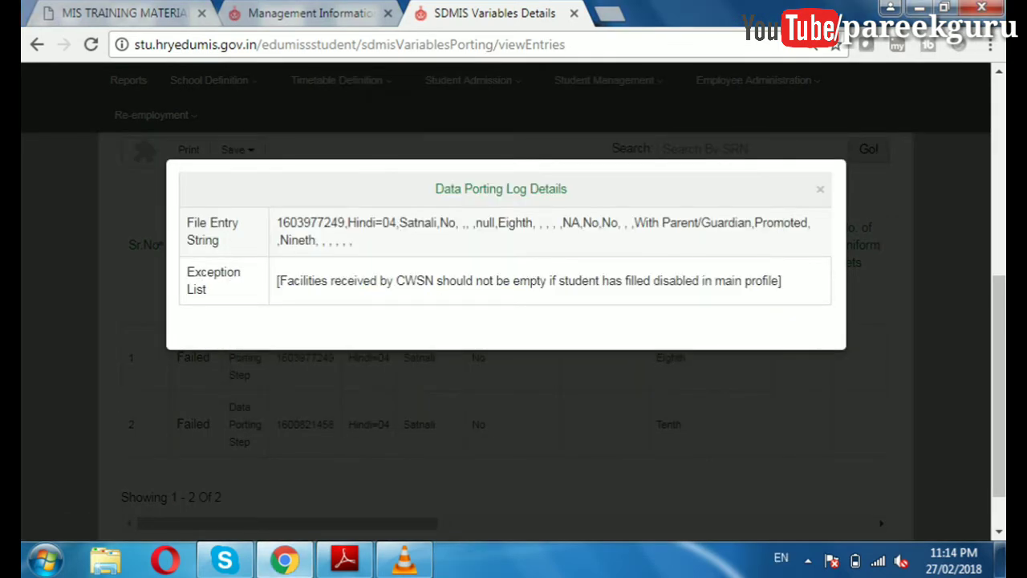
{"action": "left_click", "coordinate": [820, 188]}
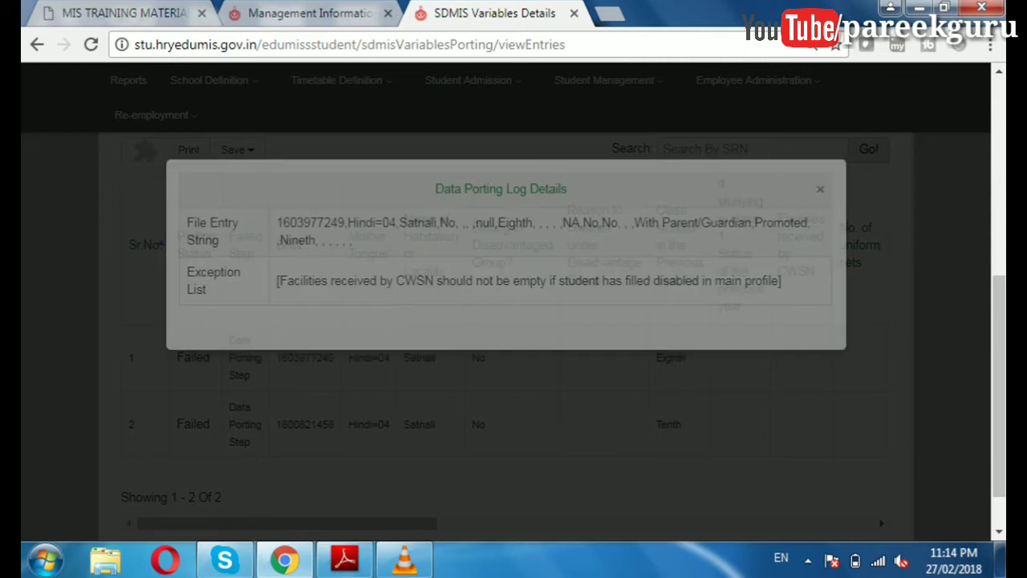
- List the exception records of SDMIS GSSS SATNALI 9-12 ok.xlsx and review the exception message table
{"action": "scroll", "coordinate": [506, 337], "scroll_direction": "up", "scroll_amount": 3}
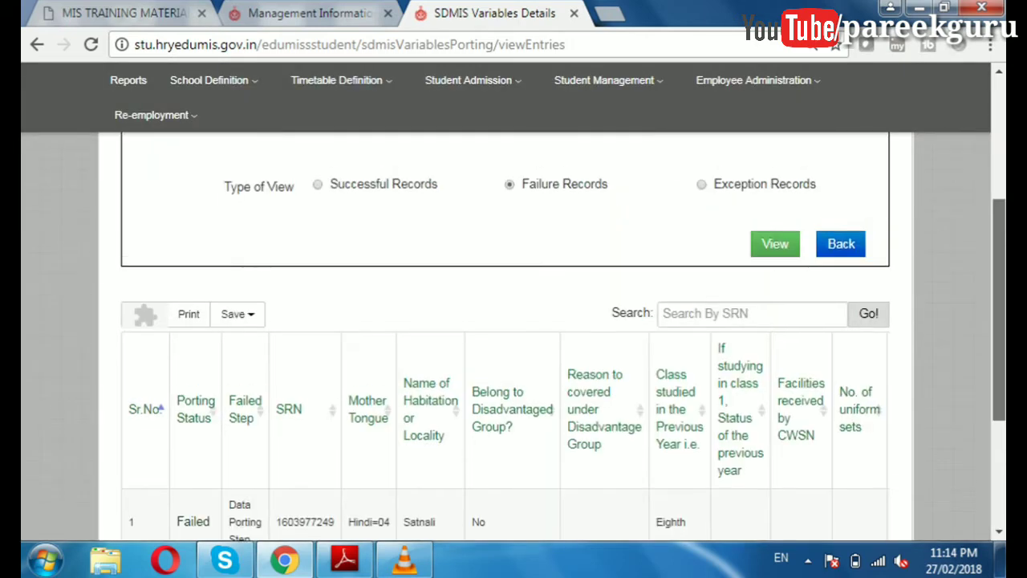
{"action": "scroll", "coordinate": [506, 337], "scroll_direction": "up", "scroll_amount": 1}
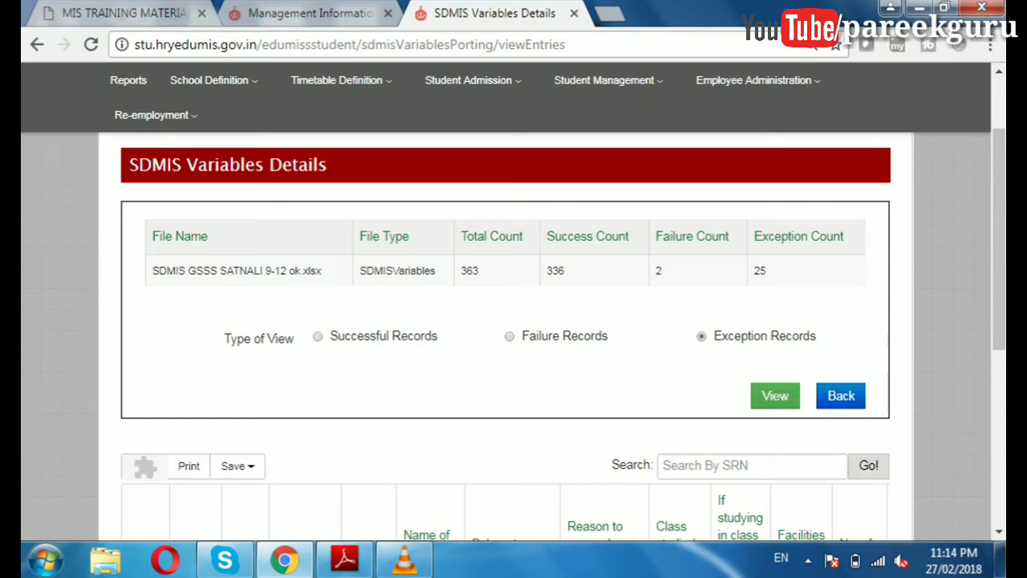
{"action": "left_click", "coordinate": [774, 396]}
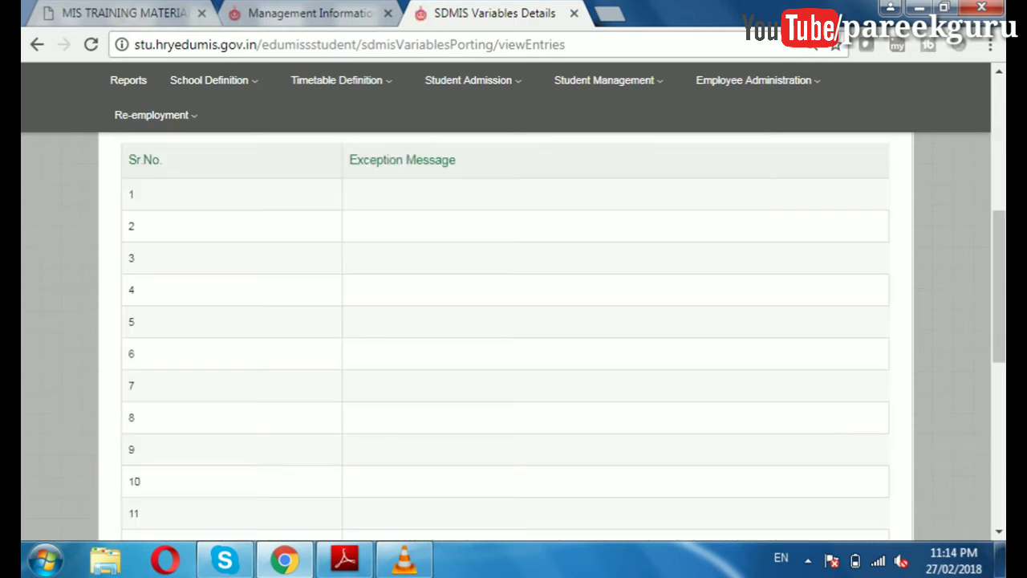
{"action": "left_click_drag", "start_coordinate": [998, 286], "coordinate": [999, 152]}
{"action": "scroll", "coordinate": [514, 321], "scroll_direction": "down", "scroll_amount": 3}
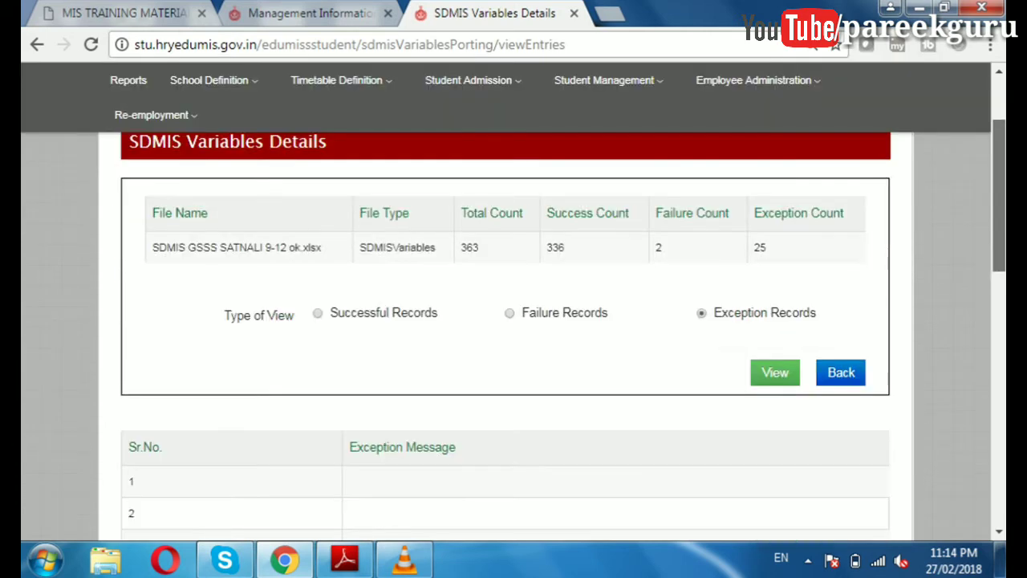
- Return to the uploaded files table and download SDMIS GSSS SATNALI 6-8.xlsx and SDMIS GSSS SATNALI 9-12 ok.xlsx
{"action": "left_click", "coordinate": [841, 314]}
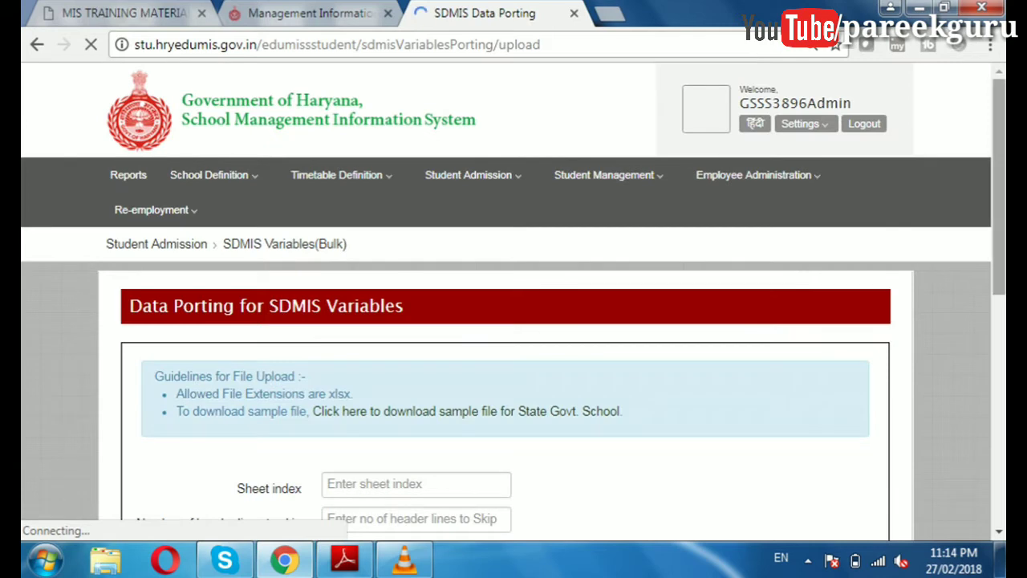
{"action": "left_click_drag", "start_coordinate": [999, 187], "coordinate": [998, 214]}
{"action": "scroll", "coordinate": [514, 321], "scroll_direction": "down", "scroll_amount": 5}
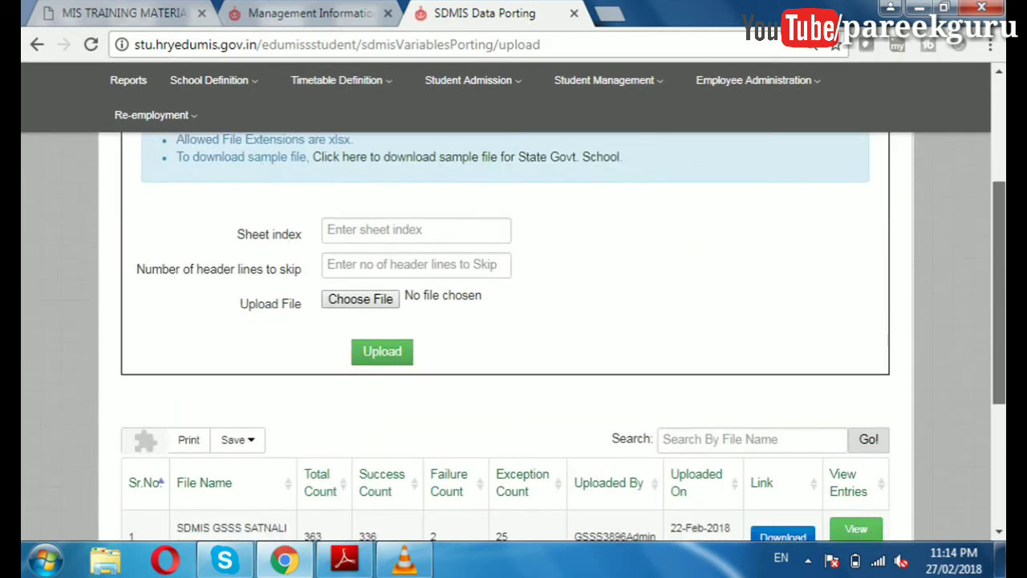
{"action": "left_click_drag", "start_coordinate": [999, 398], "coordinate": [998, 405]}
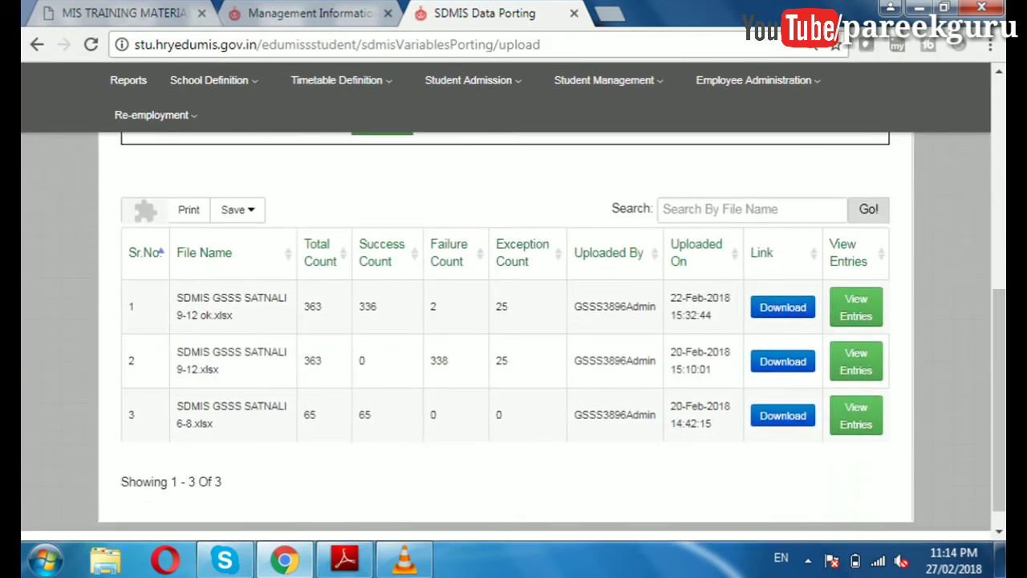
{"action": "left_click", "coordinate": [783, 415]}
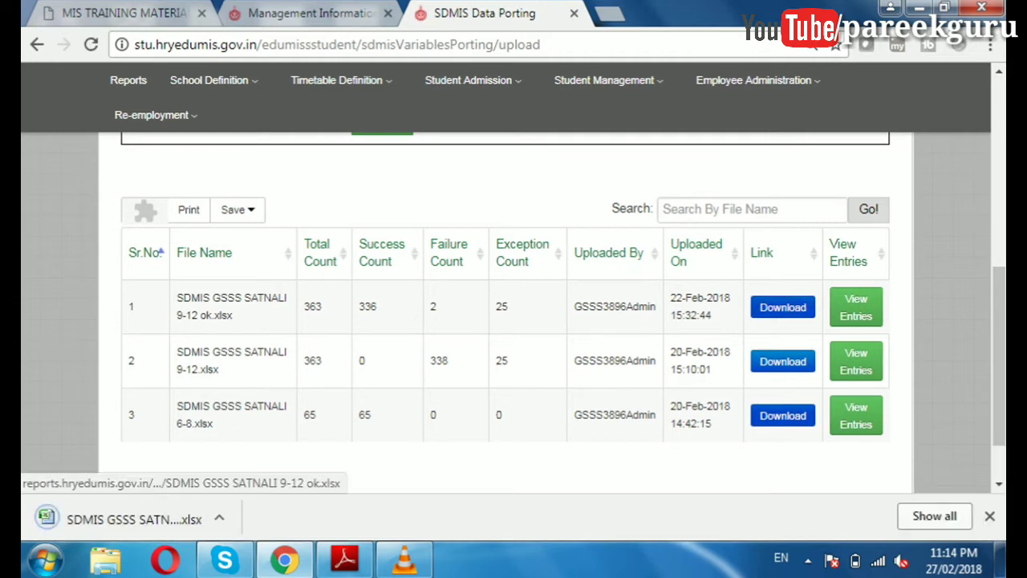
{"action": "left_click", "coordinate": [783, 307]}
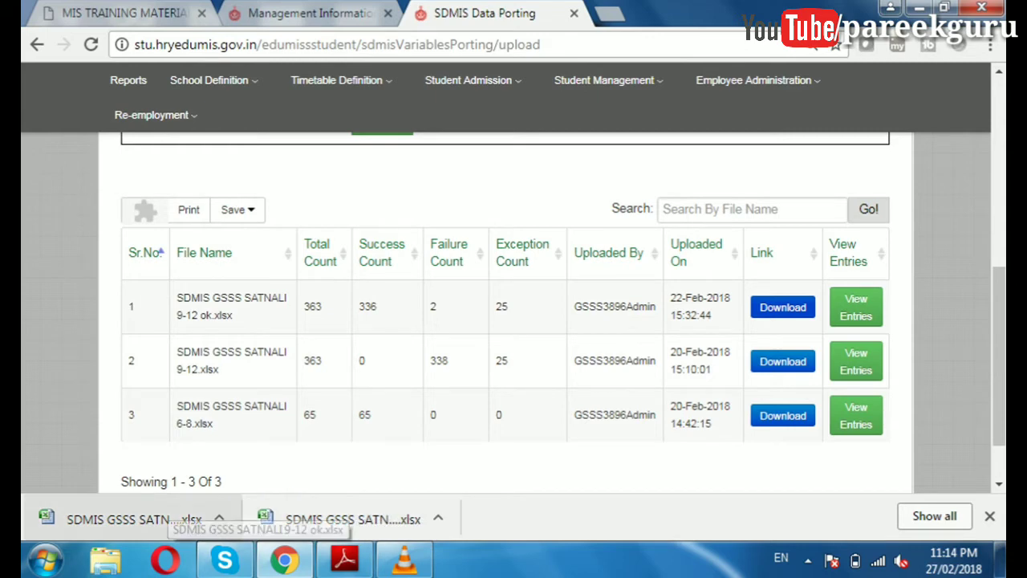
- Open the downloaded SDMIS GSSS SATNALI 9-12 ok.xlsx in Excel and select the first data cell under Special Training?, O2
{"action": "left_click", "coordinate": [132, 519]}
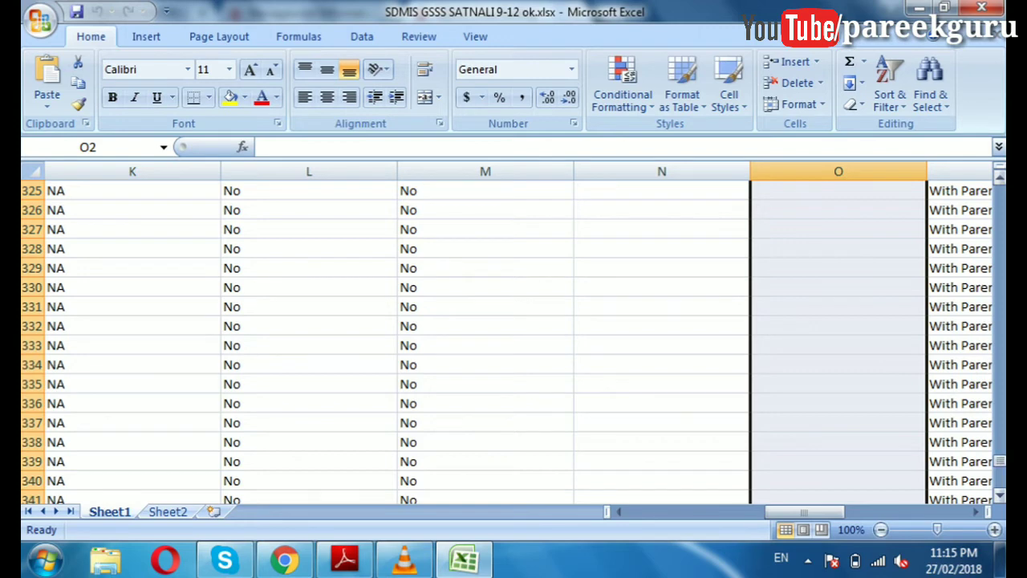
{"action": "left_click_drag", "start_coordinate": [1000, 460], "coordinate": [999, 191]}
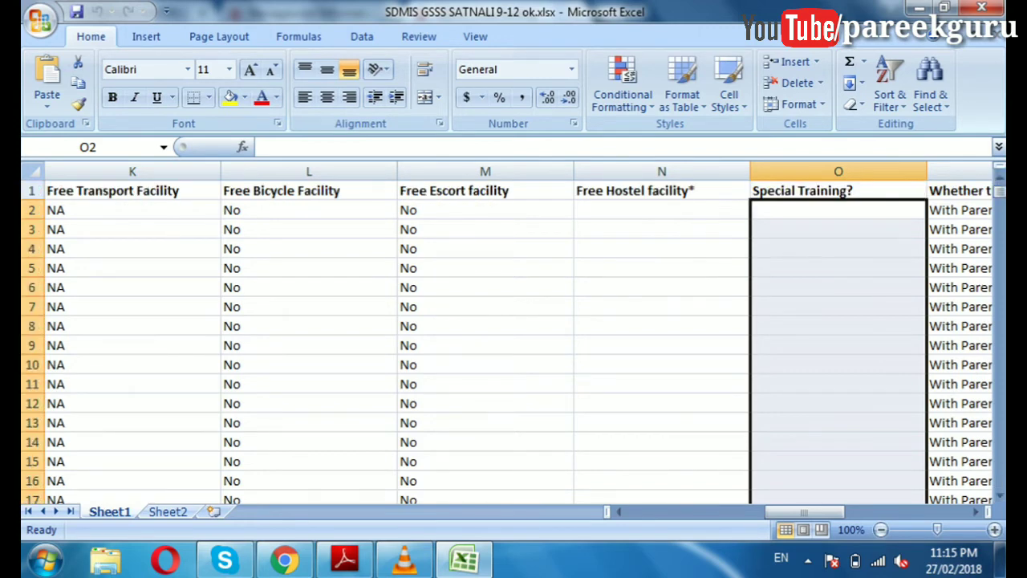
{"action": "left_click", "coordinate": [838, 209]}
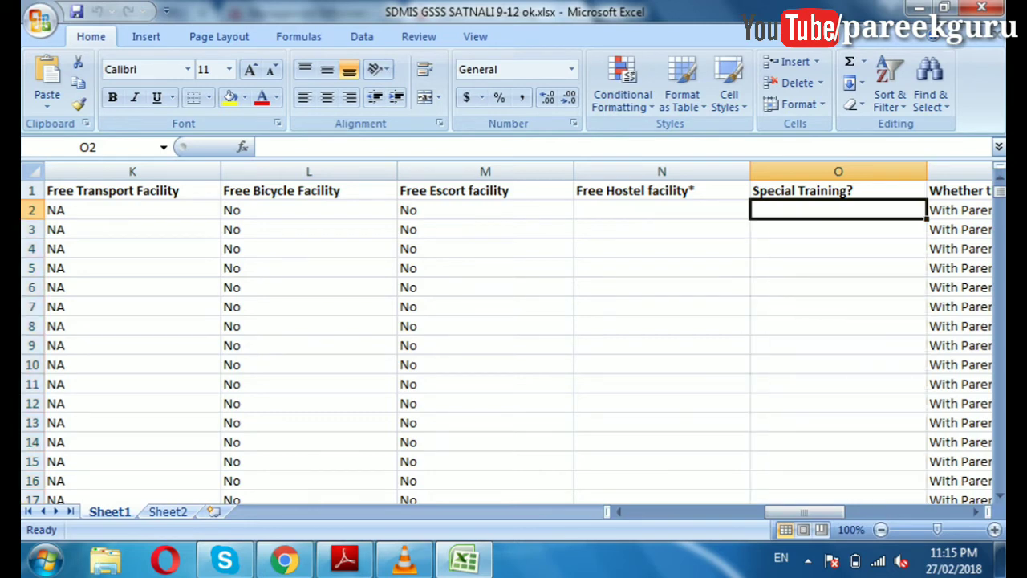
- Go back along row 2 from the Special Training? column to the sheet's first column
{"action": "key", "text": "Left"}
{"action": "key", "text": "Left"}
{"action": "key", "text": "Left"}
{"action": "key", "text": "Left"}
{"action": "key", "text": "Left"}
{"action": "key", "text": "Left"}
{"action": "key", "text": "Left"}
{"action": "key", "text": "Left"}
{"action": "key", "text": "Left"}
{"action": "key", "text": "Left"}
{"action": "key", "text": "Left"}
{"action": "key", "text": "Left"}
{"action": "key", "text": "Left"}
{"action": "key", "text": "Left"}
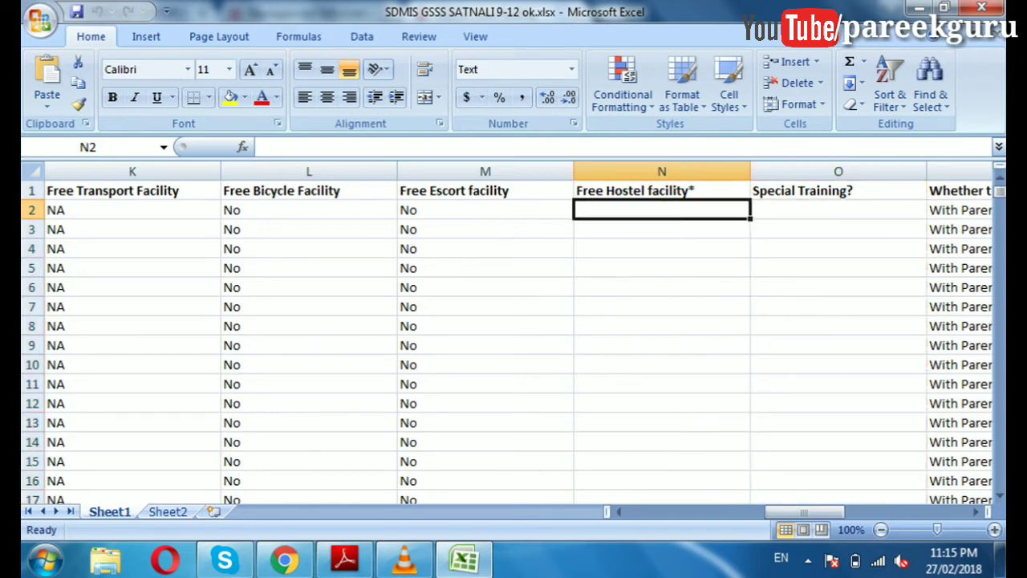
- Go down the Student Registration Number (SRN) column to the last student record and select its cell, A364
{"action": "key", "text": "Down"}
{"action": "key", "text": "Down"}
{"action": "key", "text": "Down"}
{"action": "key", "text": "Down"}
{"action": "key", "text": "Down"}
{"action": "key", "text": "Down"}
{"action": "key", "text": "Down"}
{"action": "key", "text": "Down"}
{"action": "key", "text": "Down"}
{"action": "key", "text": "Down"}
{"action": "key", "text": "Down"}
{"action": "key", "text": "Down"}
{"action": "key", "text": "Down"}
{"action": "key", "text": "Down"}
{"action": "key", "text": "Down"}
{"action": "key", "text": "Down"}
{"action": "key", "text": "Down"}
{"action": "key", "text": "Down"}
{"action": "key", "text": "Down"}
{"action": "key", "text": "Down"}
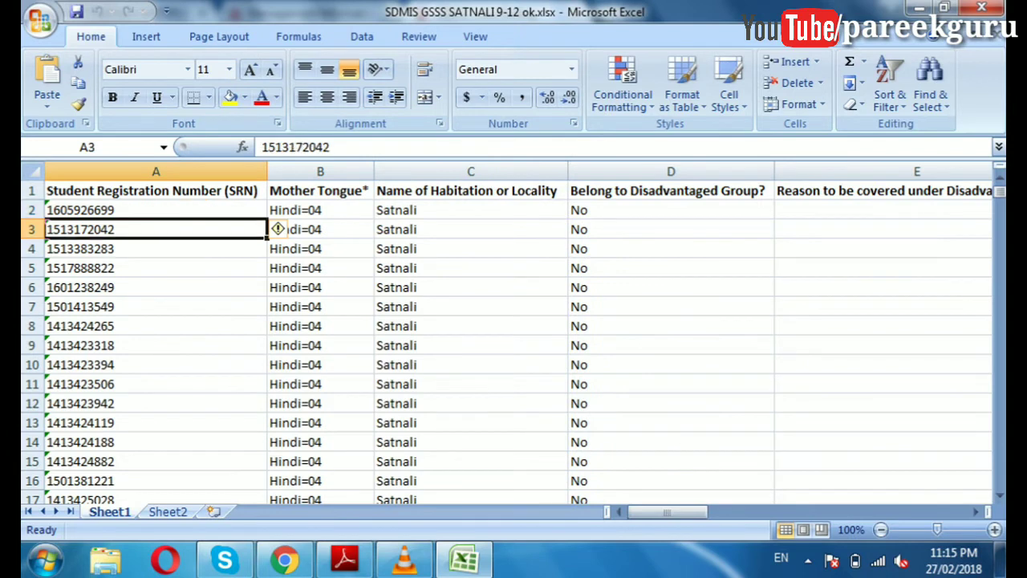
{"action": "key", "text": "Down"}
{"action": "key", "text": "Down"}
{"action": "key", "text": "Down"}
{"action": "key", "text": "Down"}
{"action": "key", "text": "Down"}
{"action": "key", "text": "Down"}
{"action": "key", "text": "Down"}
{"action": "key", "text": "Down"}
{"action": "key", "text": "Down"}
{"action": "key", "text": "Down"}
{"action": "key", "text": "Down"}
{"action": "key", "text": "Down"}
{"action": "key", "text": "Down"}
{"action": "key", "text": "Down"}
{"action": "key", "text": "Down"}
{"action": "key", "text": "Down"}
{"action": "key", "text": "Down"}
{"action": "key", "text": "Down"}
{"action": "key", "text": "Down"}
{"action": "key", "text": "Down"}
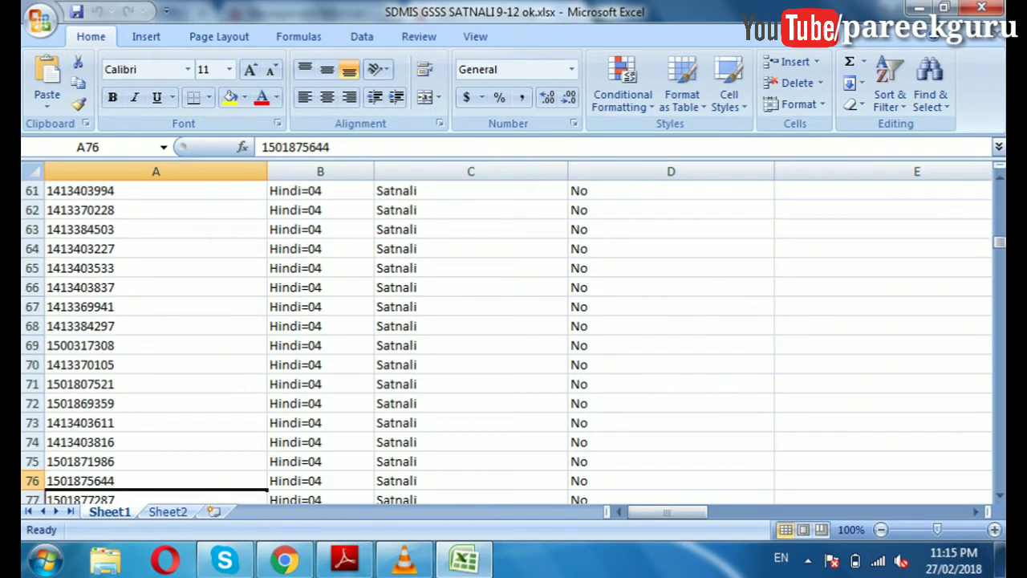
{"action": "left_click_drag", "start_coordinate": [1000, 249], "coordinate": [1000, 481]}
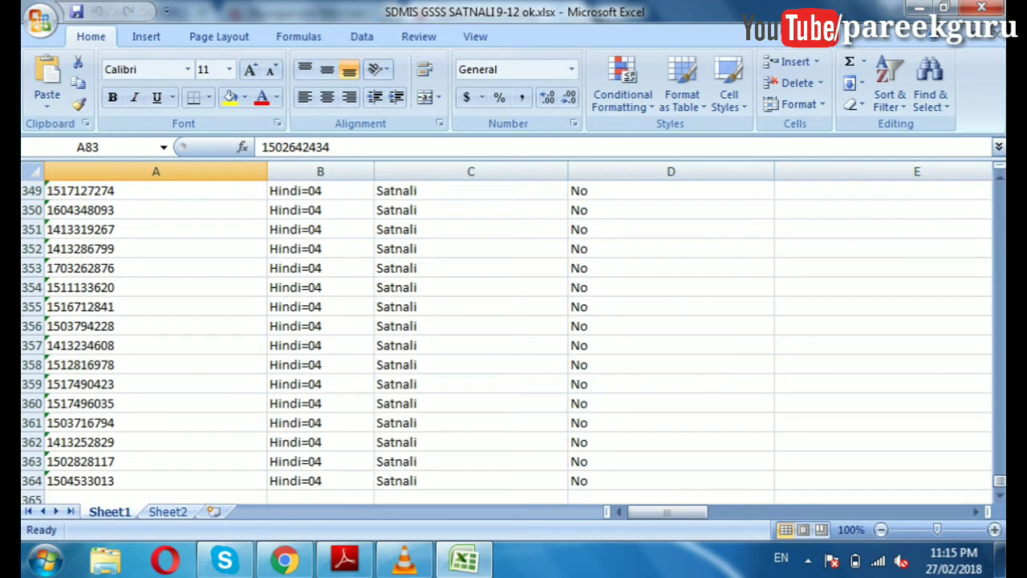
{"action": "left_click", "coordinate": [156, 481]}
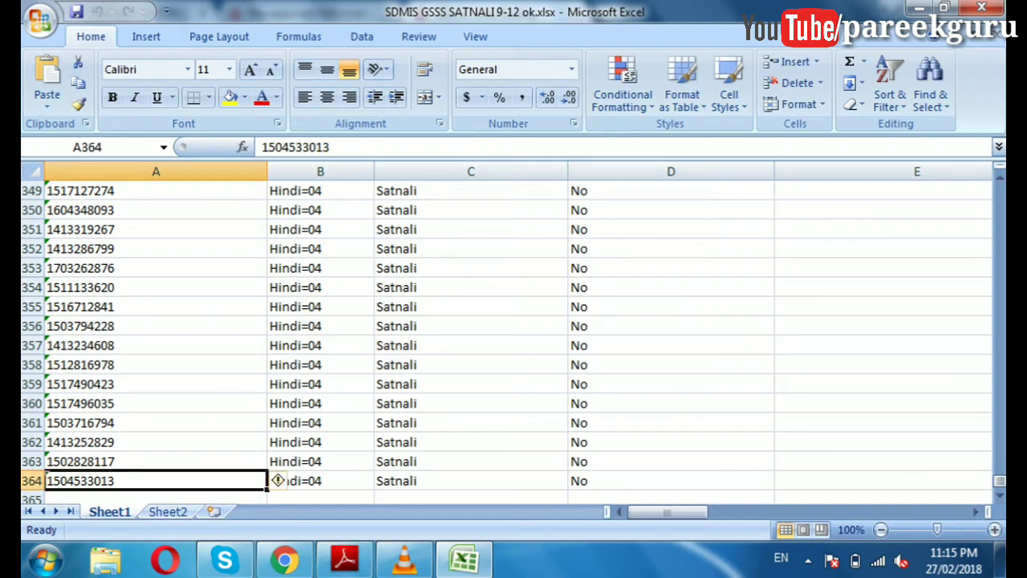
- Switch to Chrome, open the downloaded SDMIS GSSS SATNALI 6-8 (2).xlsx in Excel and select the first student's registration number, A2
{"action": "left_click", "coordinate": [285, 560]}
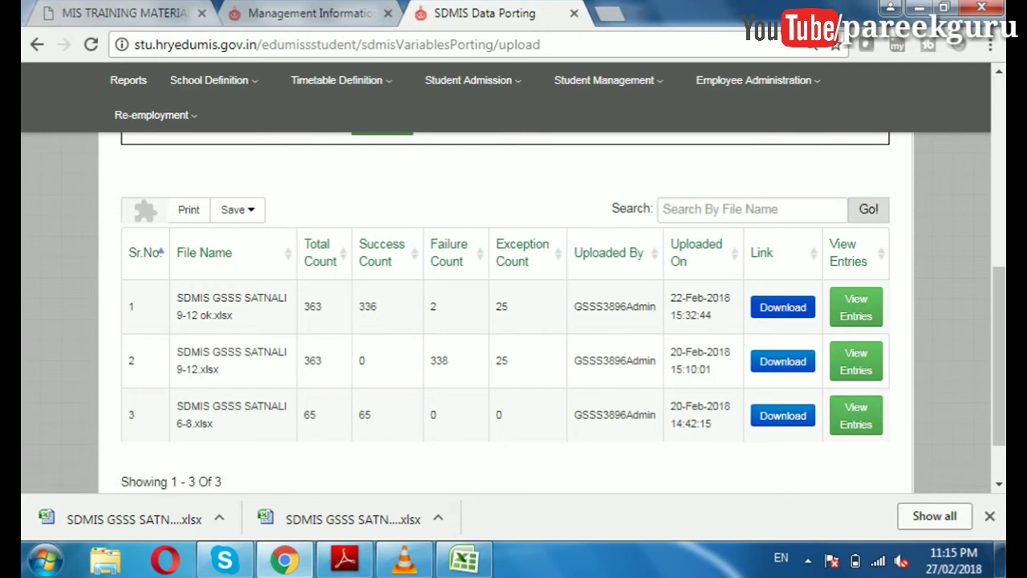
{"action": "left_click", "coordinate": [353, 520]}
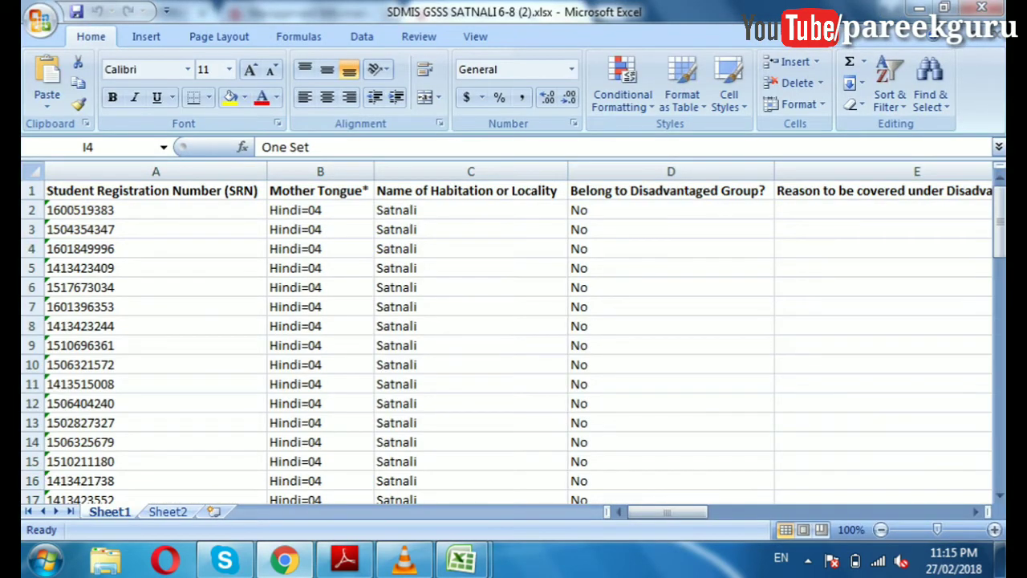
{"action": "left_click", "coordinate": [156, 210]}
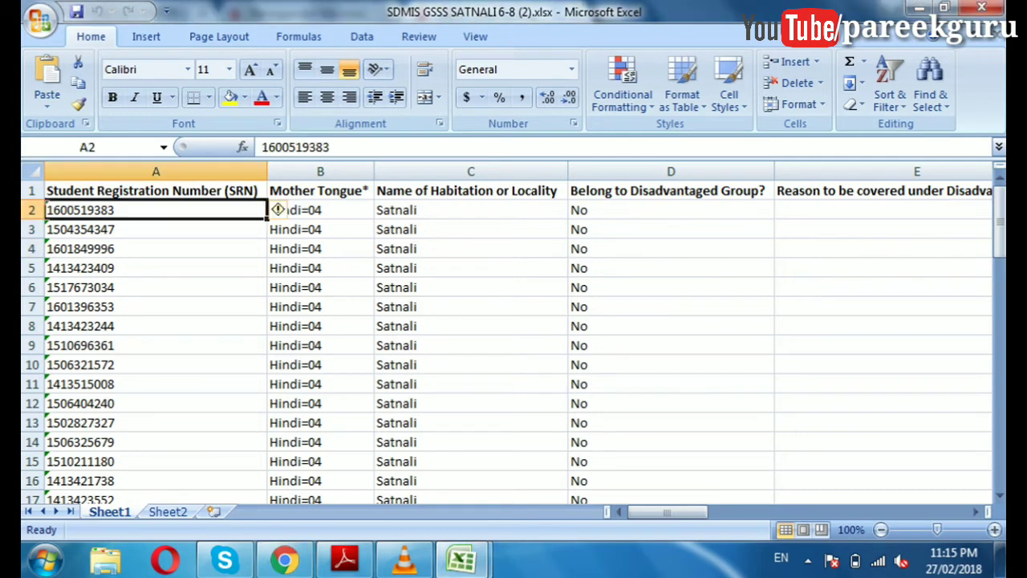
- Review the first student's entries in row 2 from Mother Tongue through No. of uniform sets
{"action": "left_click", "coordinate": [321, 210]}
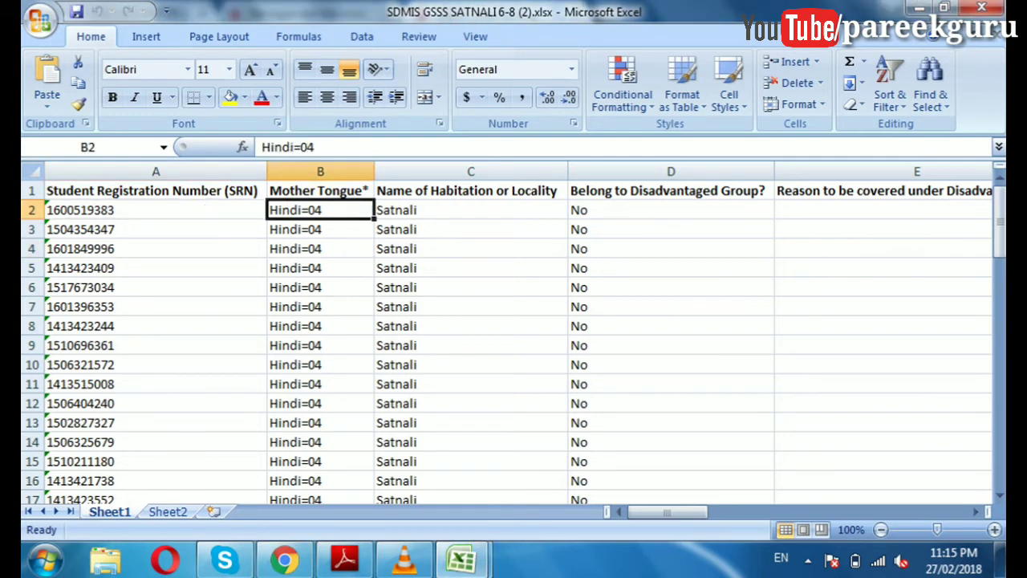
{"action": "left_click", "coordinate": [470, 209]}
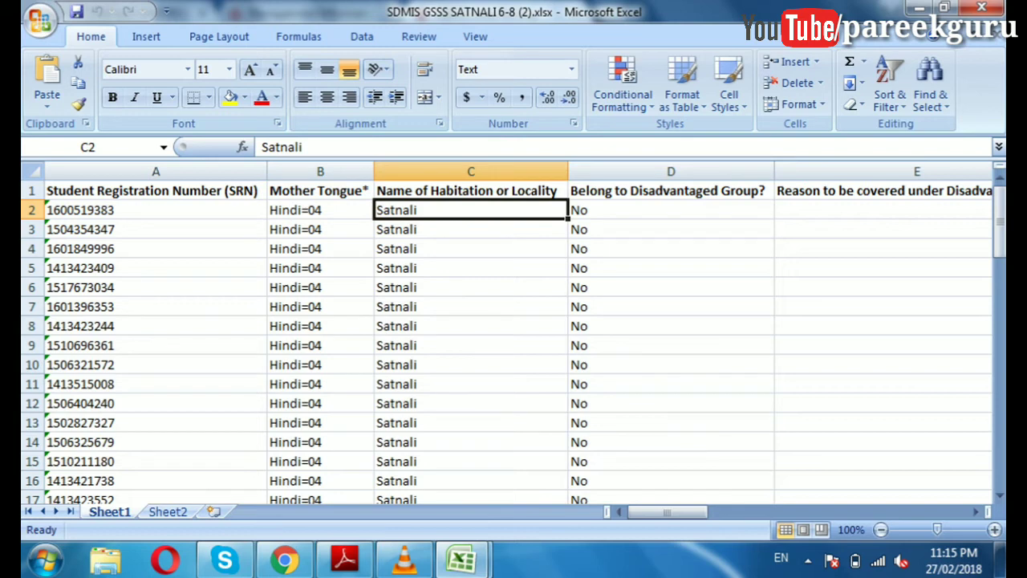
{"action": "left_click", "coordinate": [671, 210]}
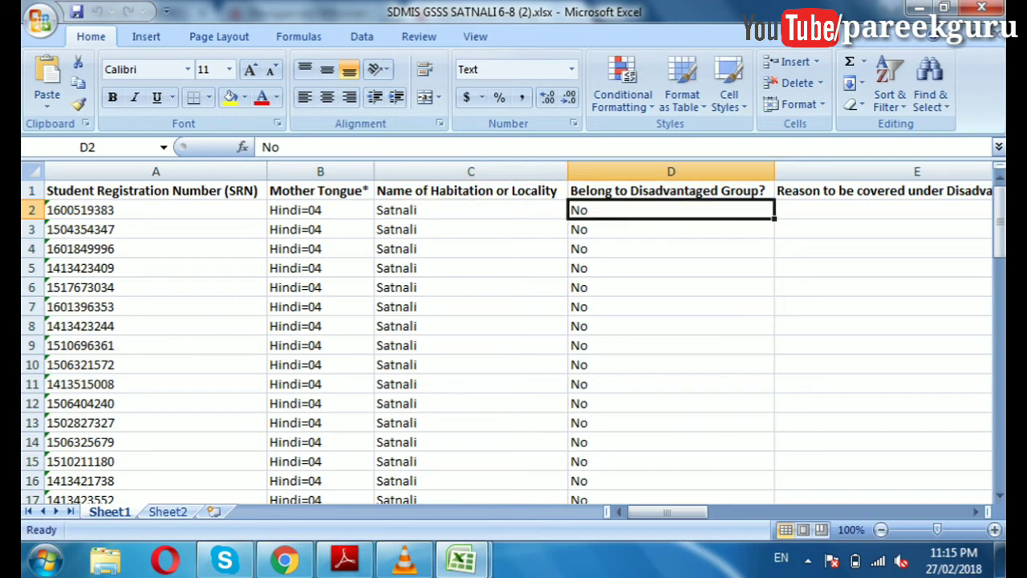
{"action": "left_click", "coordinate": [883, 210]}
{"action": "left_click", "coordinate": [914, 210]}
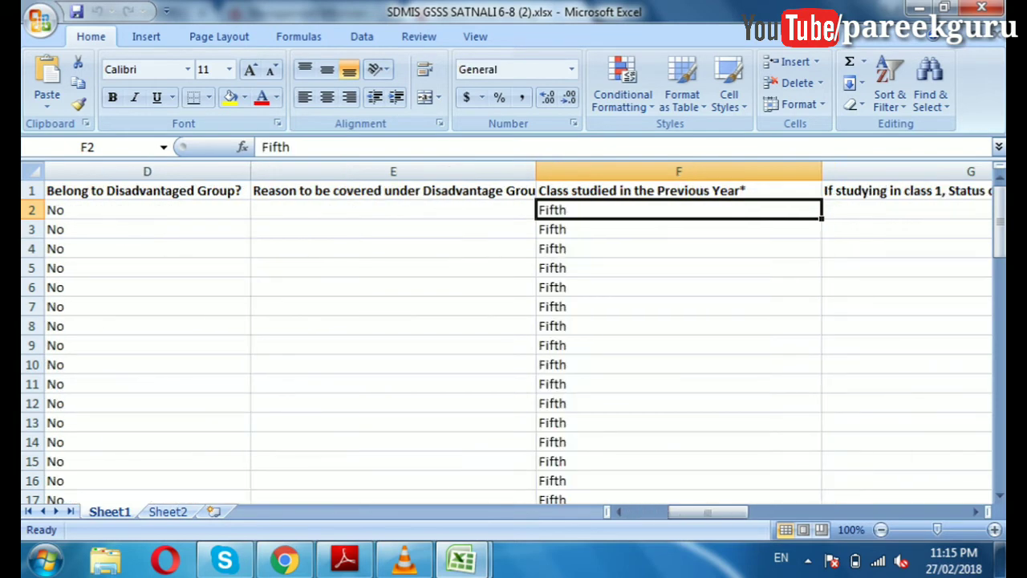
{"action": "left_click", "coordinate": [906, 209]}
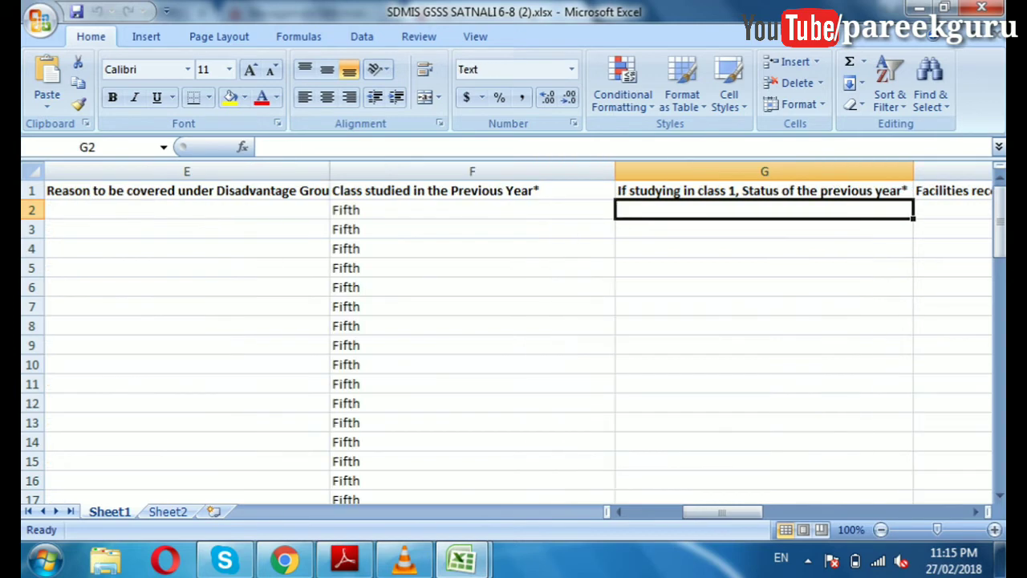
{"action": "left_click", "coordinate": [953, 209]}
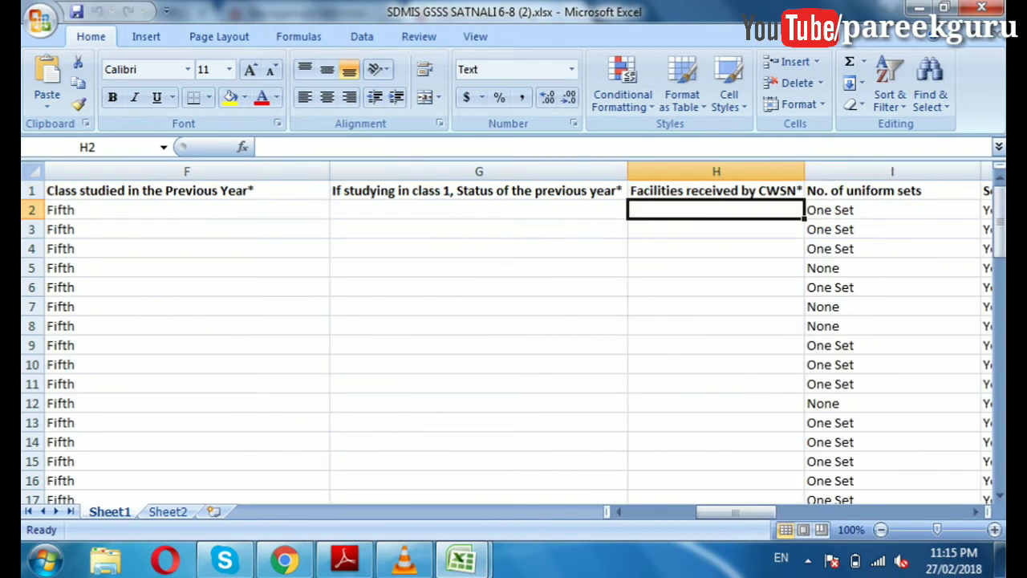
{"action": "left_click", "coordinate": [892, 210]}
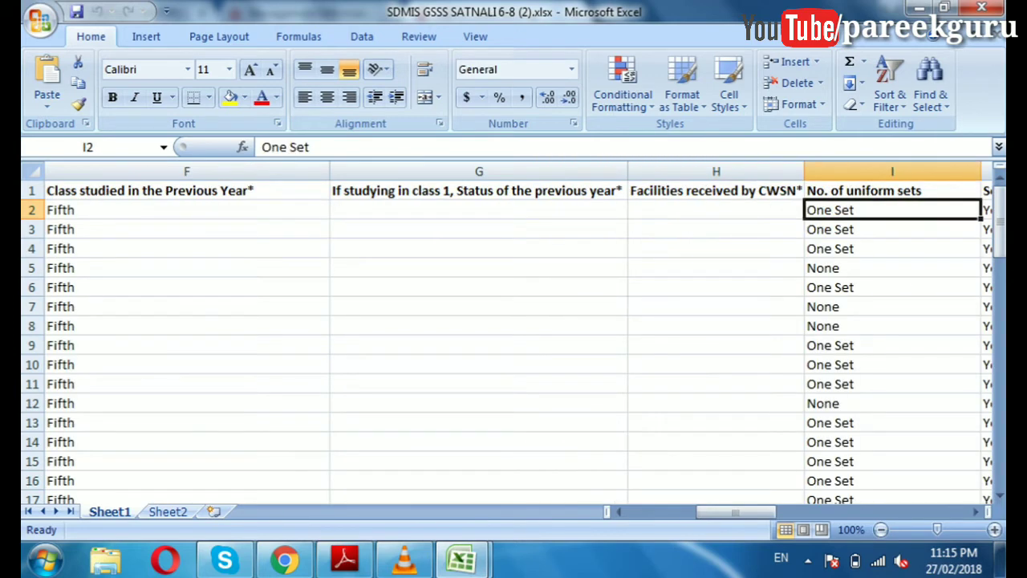
{"action": "key", "text": "Down"}
{"action": "key", "text": "Down"}
{"action": "left_click", "coordinate": [892, 228]}
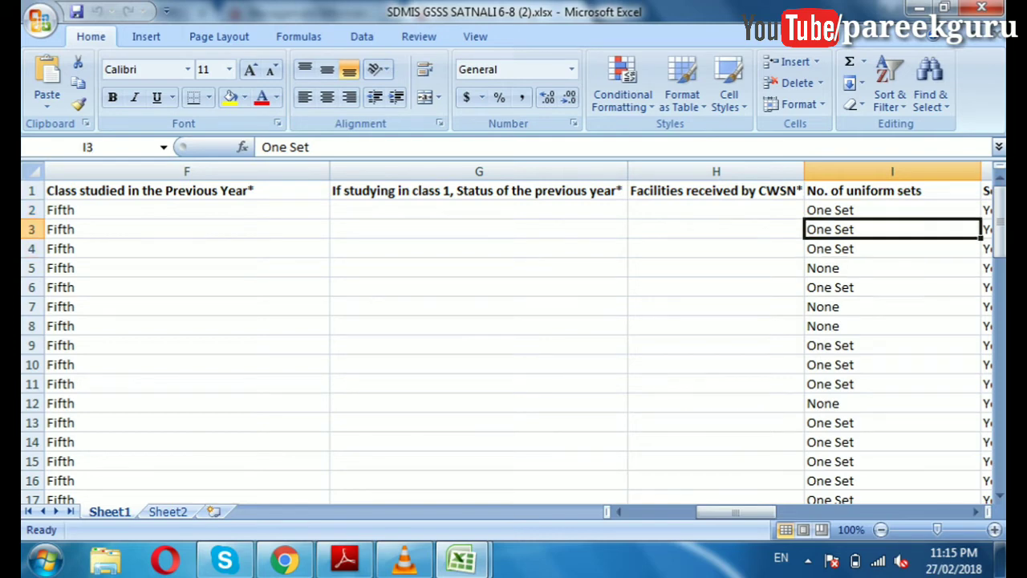
- Review row 2 from Set of free Textbooks through Result (as per Last Examination)
{"action": "key", "text": "Up"}
{"action": "key", "text": "Right"}
{"action": "key", "text": "Right"}
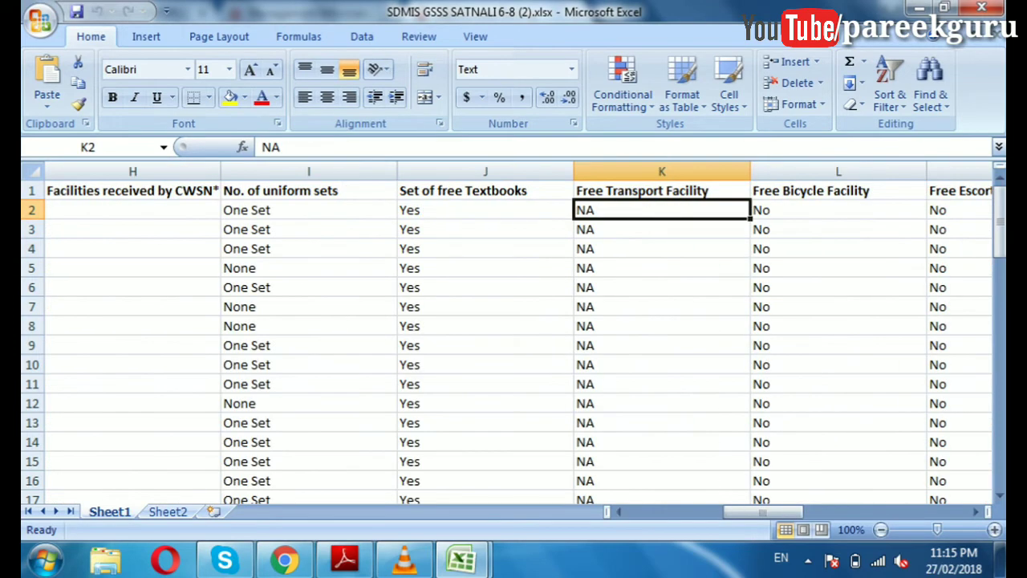
{"action": "key", "text": "Right"}
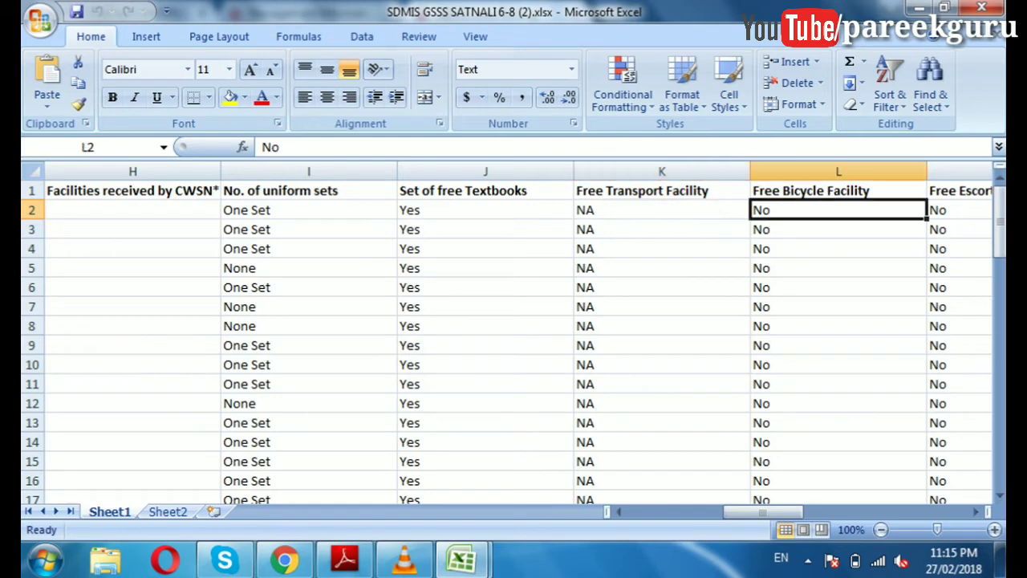
{"action": "key", "text": "Right"}
{"action": "key", "text": "Right"}
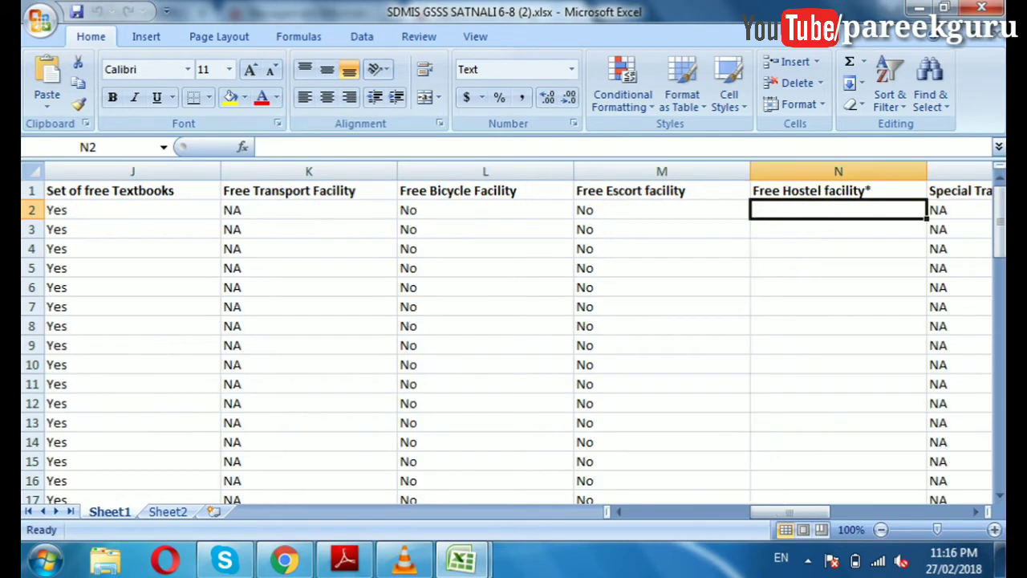
{"action": "key", "text": "Right"}
{"action": "key", "text": "Right"}
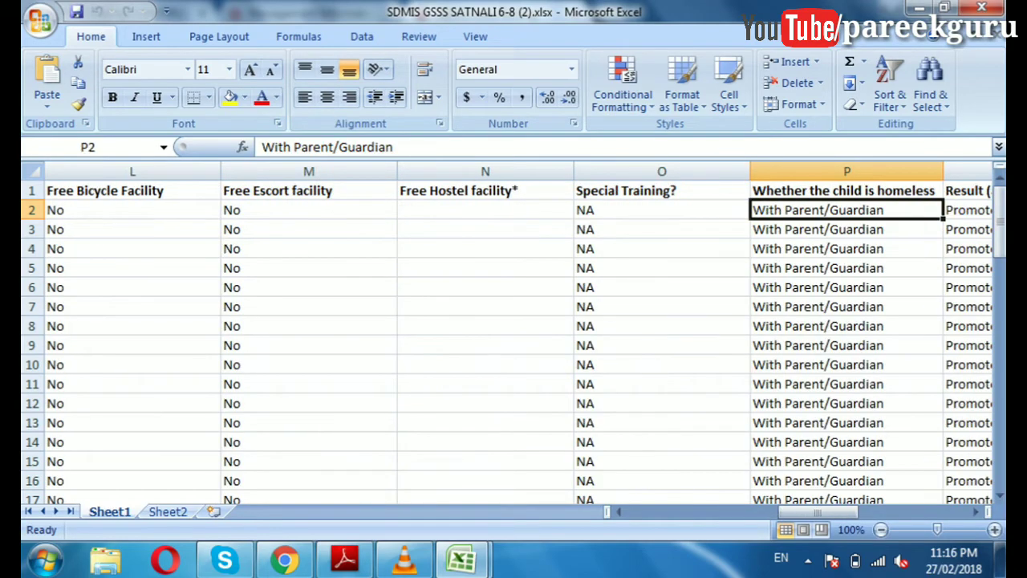
{"action": "key", "text": "Right"}
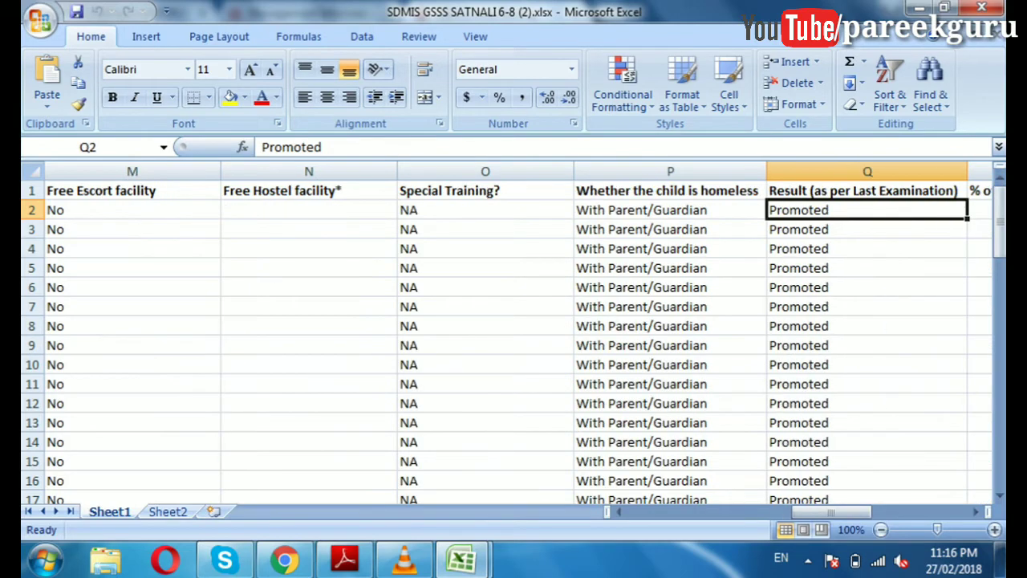
- Review the remaining row 2 columns from the marks percentage through Salary offered, ending on cell Y2
{"action": "key", "text": "Left"}
{"action": "key", "text": "Right"}
{"action": "key", "text": "Right"}
{"action": "key", "text": "Right"}
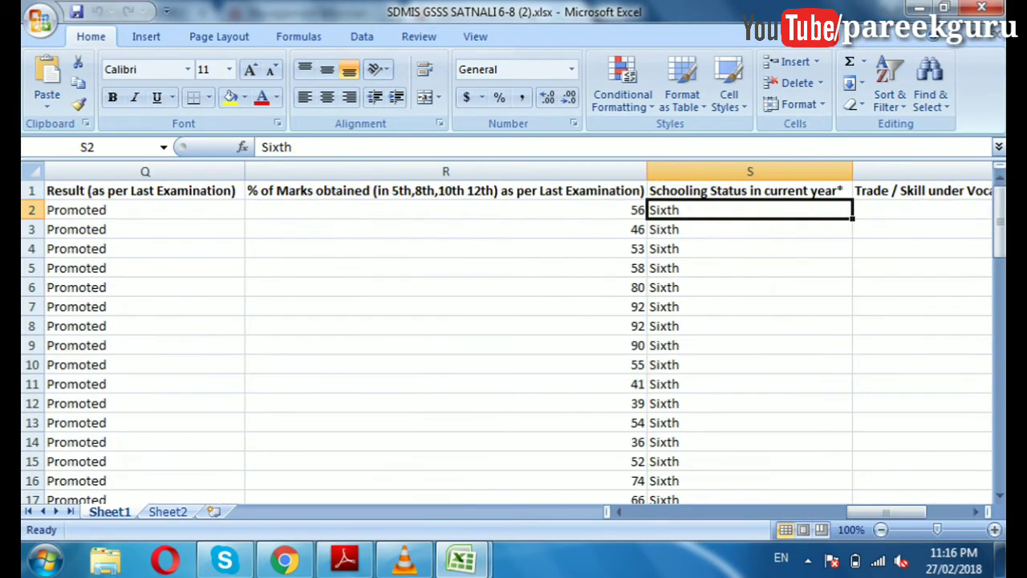
{"action": "key", "text": "Right"}
{"action": "key", "text": "Right"}
{"action": "key", "text": "Right"}
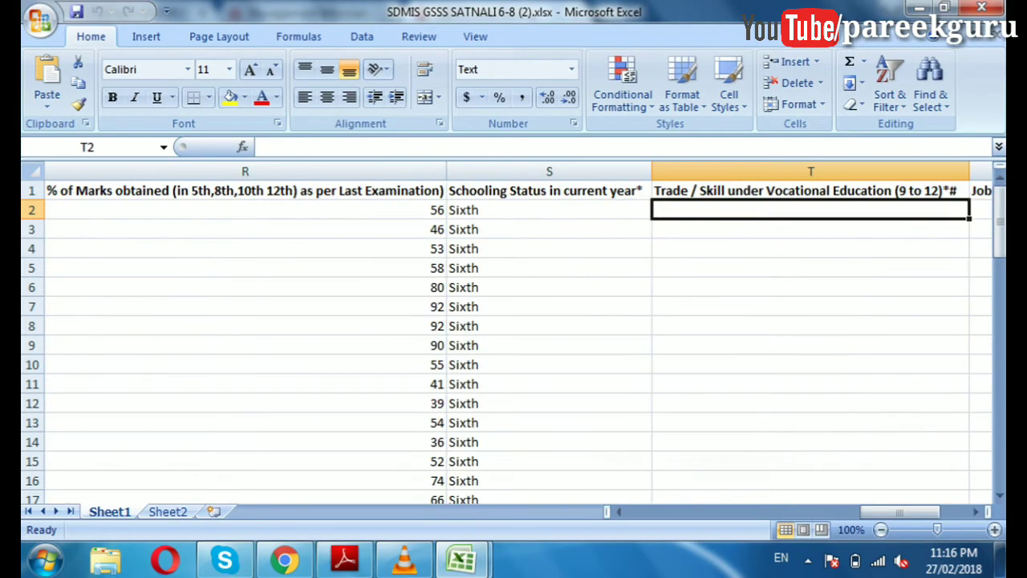
{"action": "key", "text": "Right"}
{"action": "key", "text": "Right"}
{"action": "key", "text": "Right"}
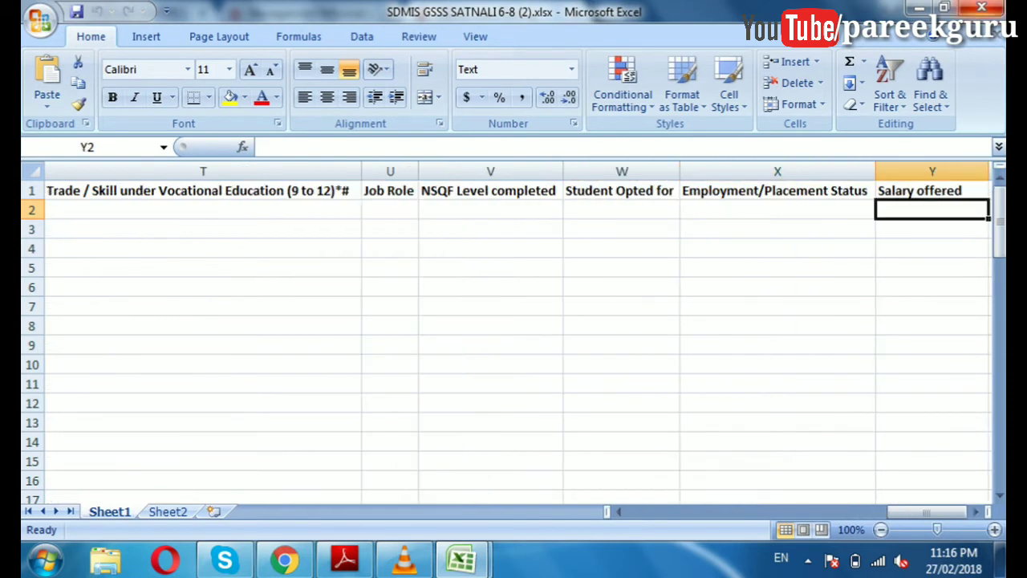
- Close the SDMIS GSSS SATNALI 6-8 (2).xlsx and SDMIS GSSS SATNALI 9-12 ok.xlsx workbooks
{"action": "left_click", "coordinate": [982, 7]}
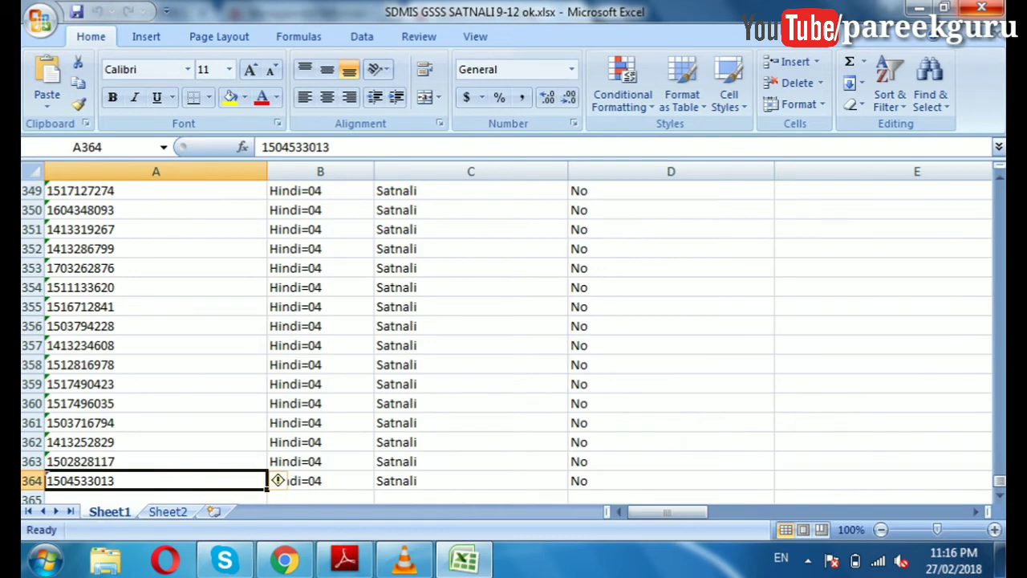
{"action": "left_click", "coordinate": [982, 7]}
- Download the sample file for State Govt. School from the upload guidelines and open SDMIS_StateGov_Template.xlsx in Excel
{"action": "scroll", "coordinate": [505, 337], "scroll_direction": "up", "scroll_amount": 3}
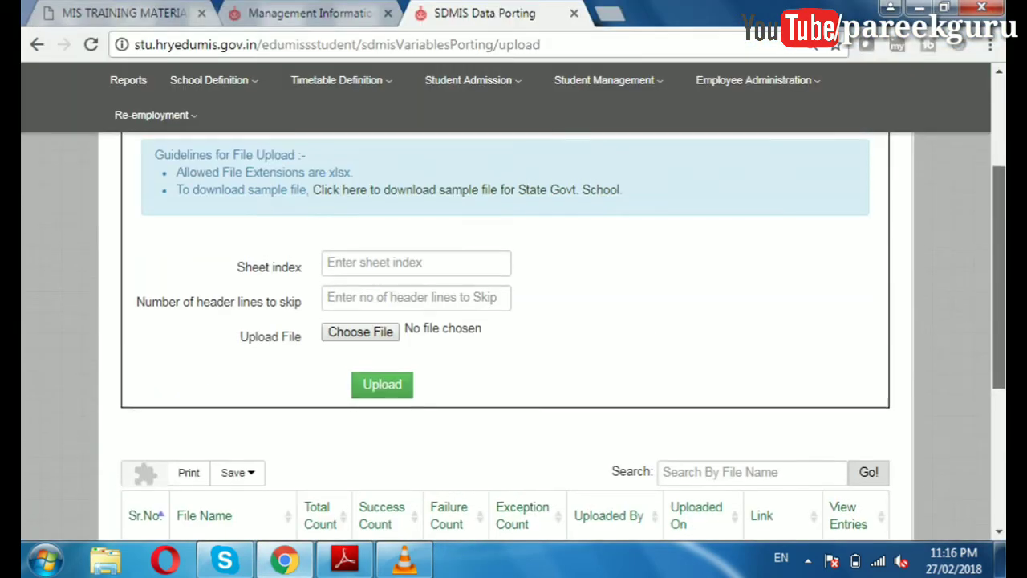
{"action": "scroll", "coordinate": [514, 334], "scroll_direction": "up", "scroll_amount": 1}
{"action": "scroll", "coordinate": [513, 333], "scroll_direction": "up", "scroll_amount": 2}
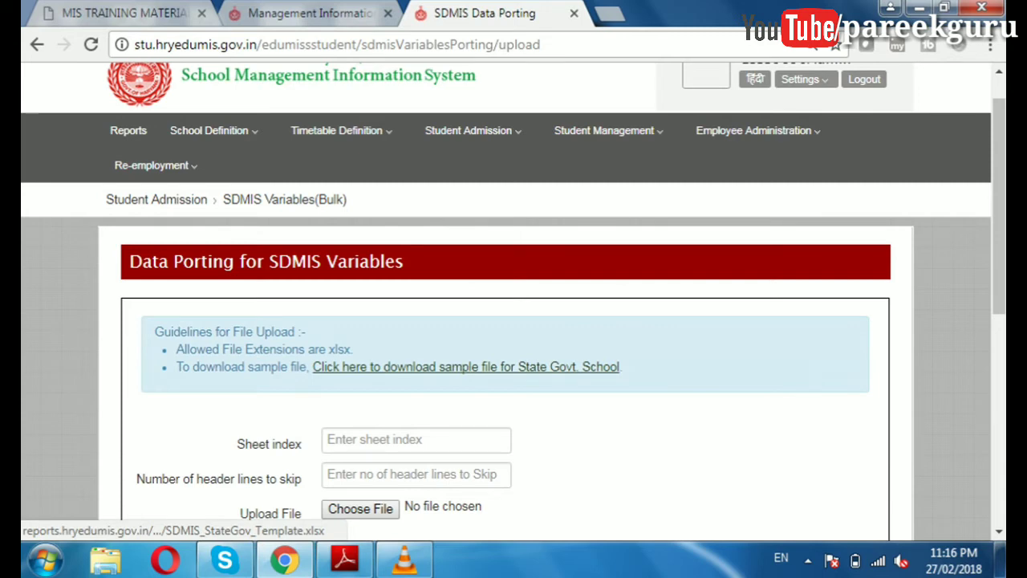
{"action": "left_click", "coordinate": [465, 367]}
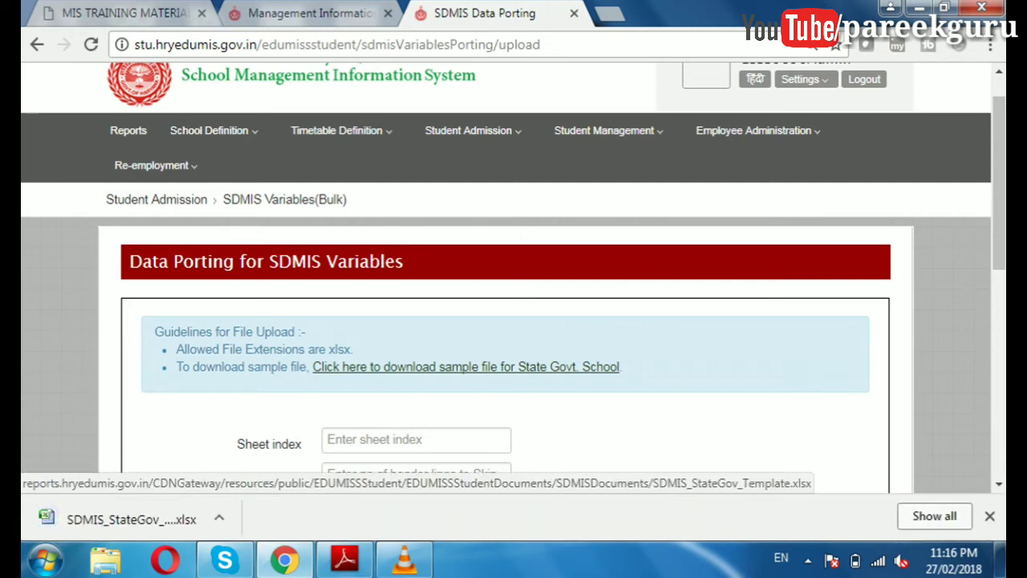
{"action": "left_click", "coordinate": [129, 520]}
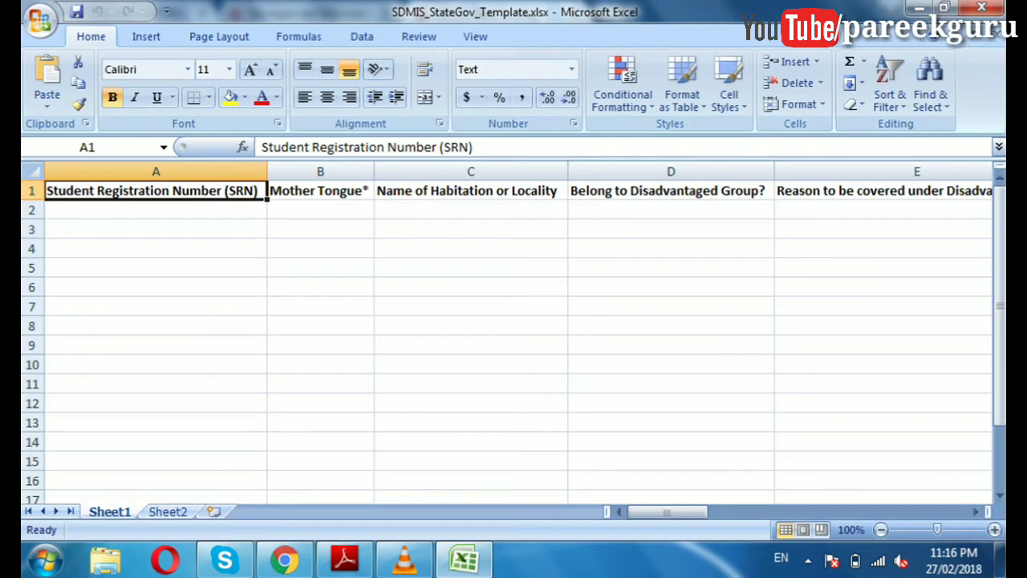
- Review the blank row 2 columns on Sheet1 from Student Registration Number (SRN) through Free Escort facility
{"action": "left_click", "coordinate": [156, 209]}
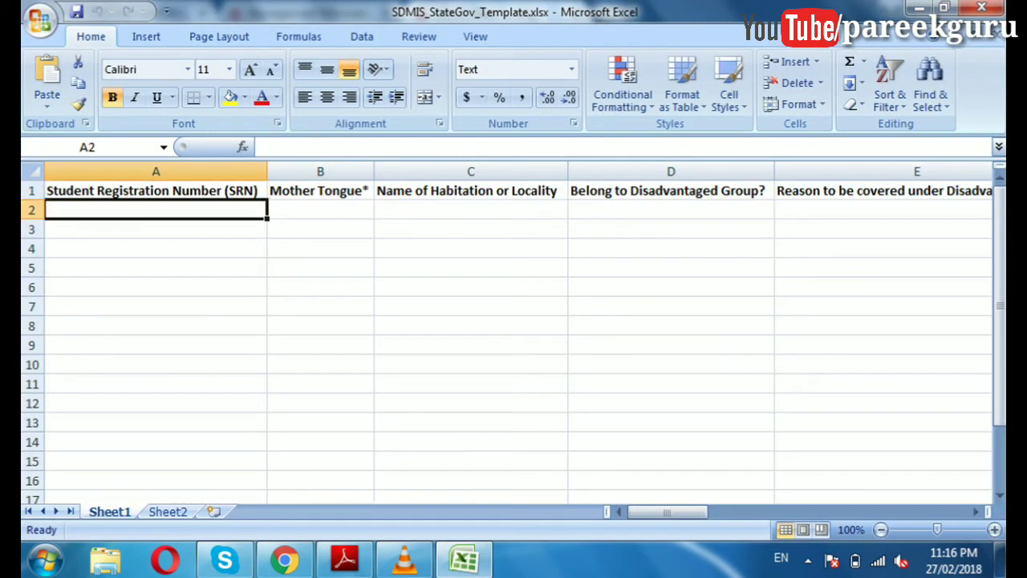
{"action": "left_click", "coordinate": [321, 210]}
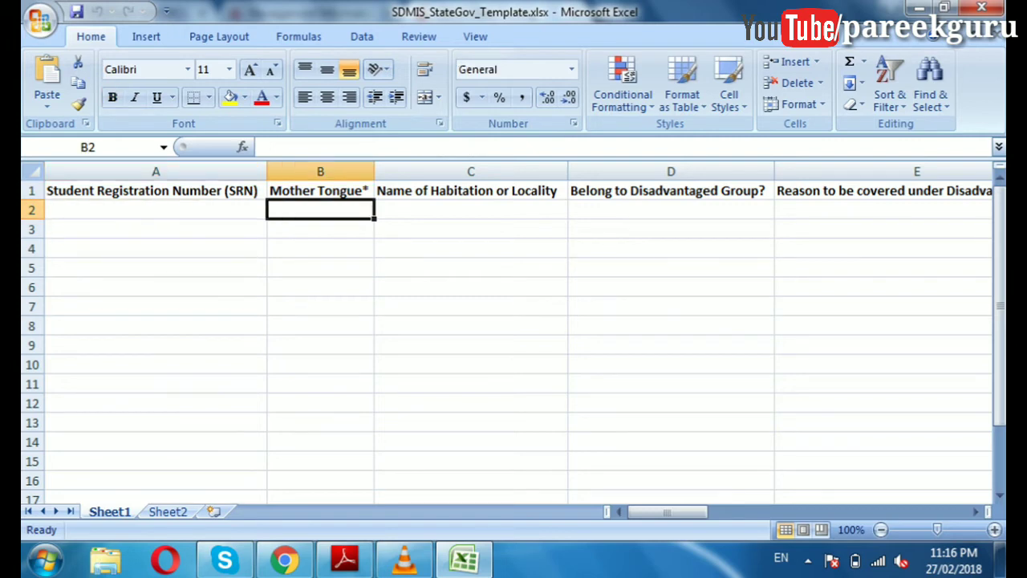
{"action": "left_click", "coordinate": [470, 210]}
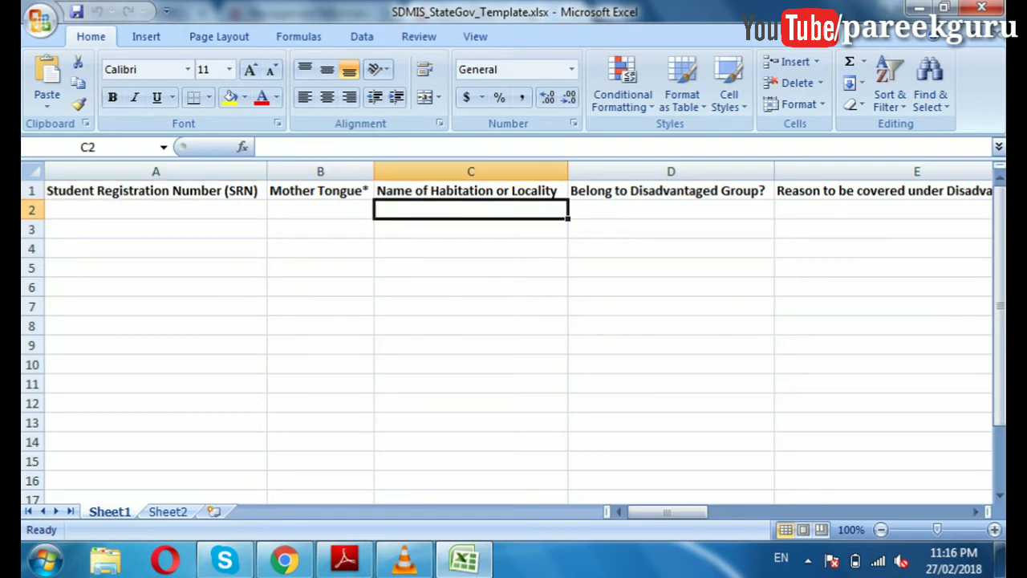
{"action": "key", "text": "Tab"}
{"action": "key", "text": "Tab"}
{"action": "key", "text": "Tab"}
{"action": "key", "text": "Tab"}
{"action": "key", "text": "Tab"}
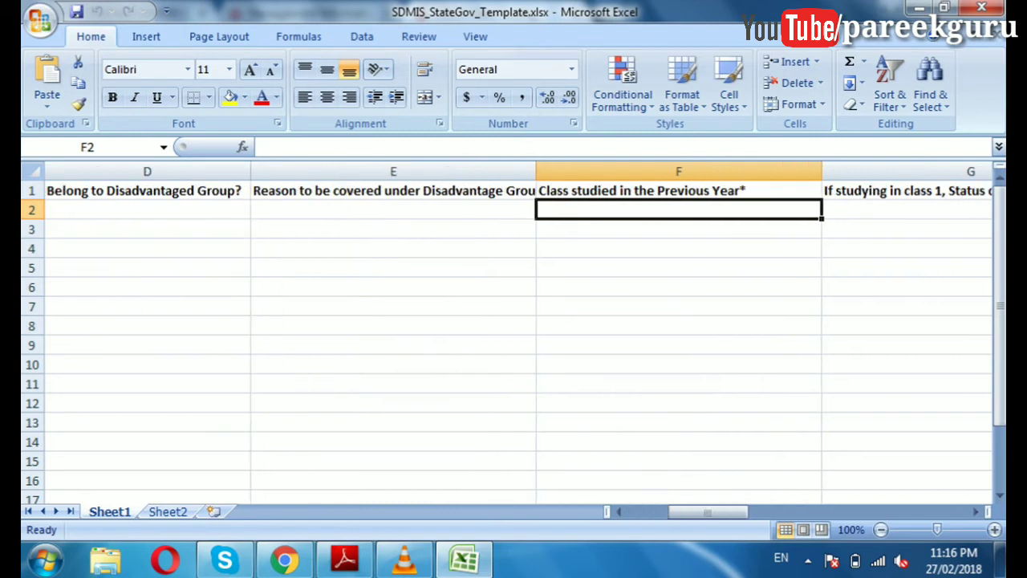
{"action": "key", "text": "Tab"}
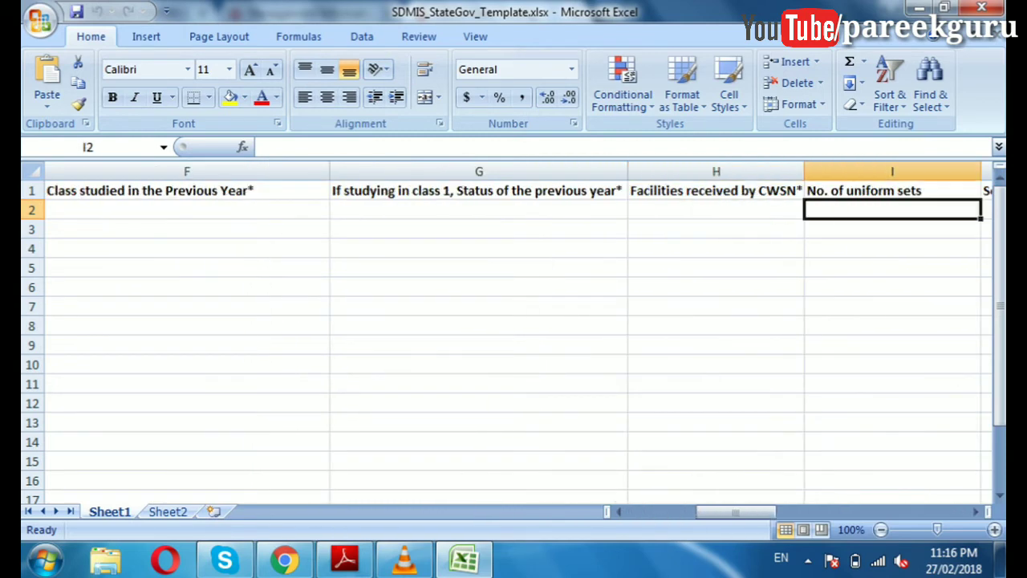
{"action": "key", "text": "Tab"}
{"action": "key", "text": "Tab"}
{"action": "key", "text": "Tab"}
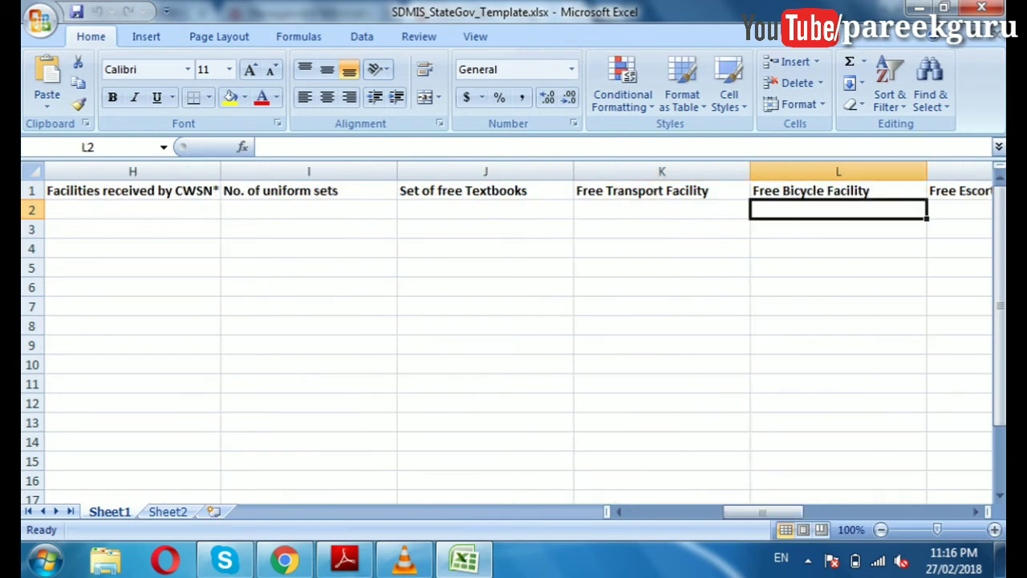
{"action": "key", "text": "Tab"}
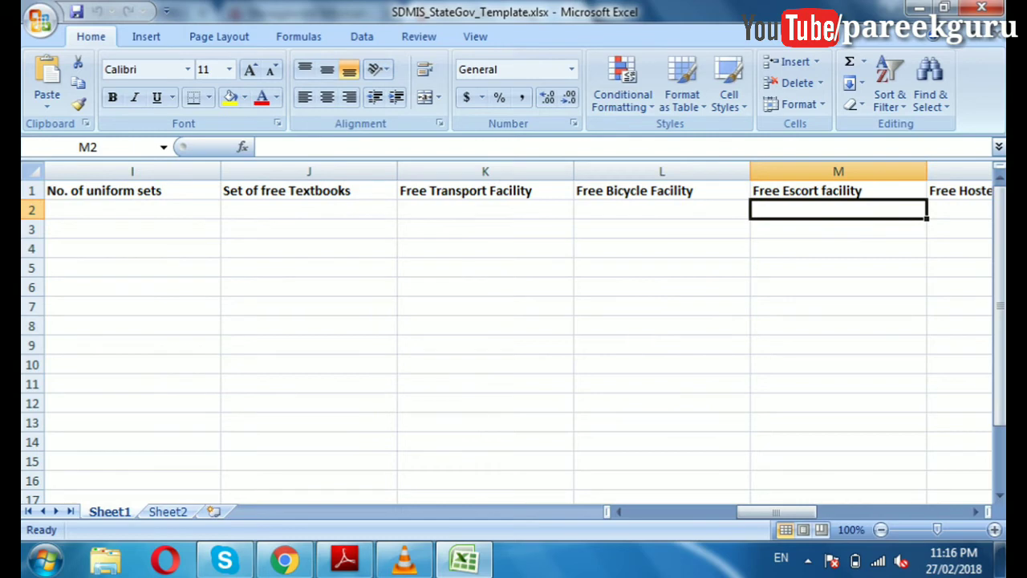
- Switch to Sheet2 and go back to its first column, Mother Tongue, at cell A3
{"action": "left_click", "coordinate": [168, 512]}
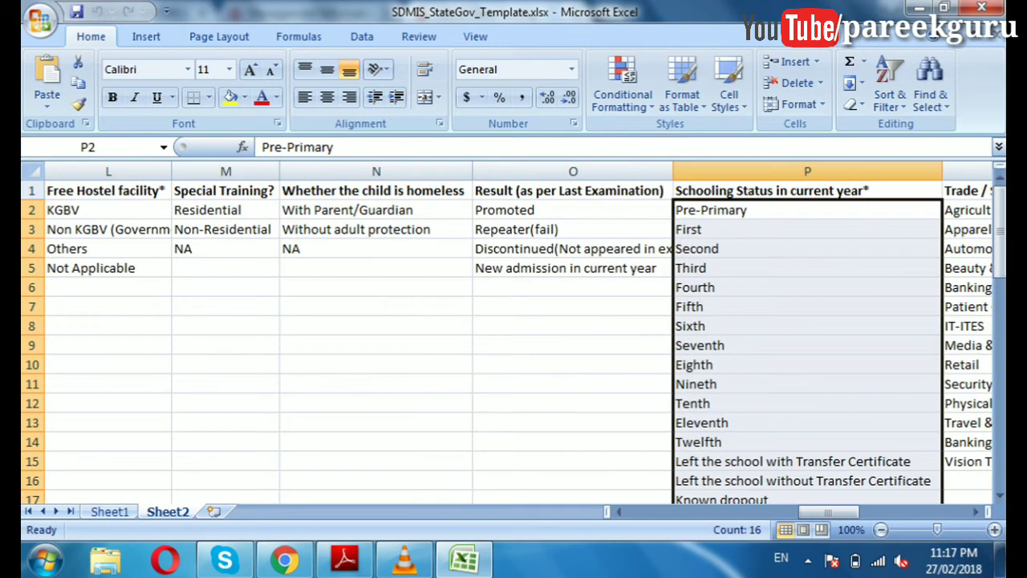
{"action": "left_click", "coordinate": [107, 228]}
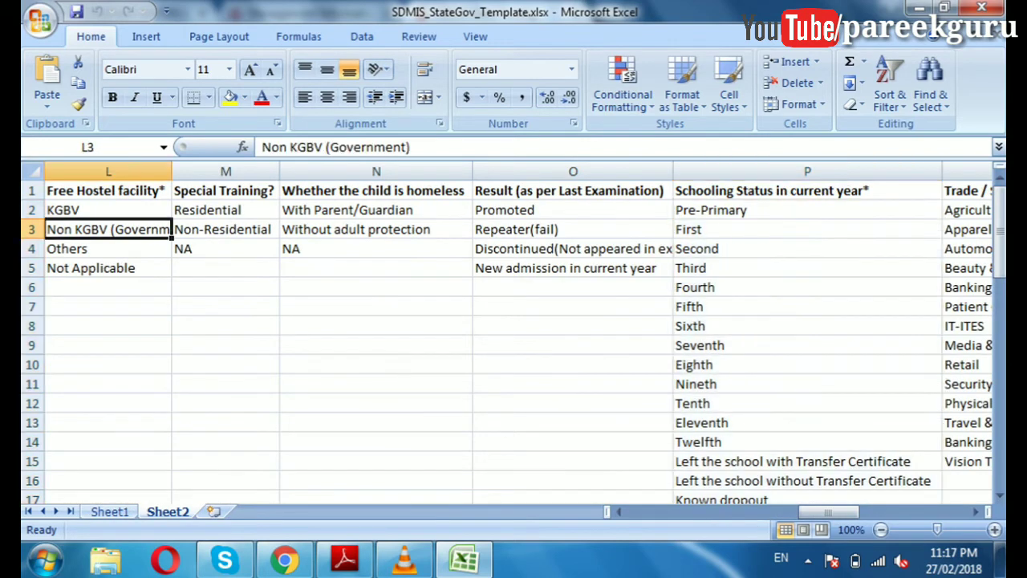
{"action": "key", "text": "Left"}
{"action": "key", "text": "Left"}
{"action": "key", "text": "Left"}
{"action": "key", "text": "Left"}
{"action": "key", "text": "Left"}
{"action": "key", "text": "Left"}
{"action": "key", "text": "Left"}
{"action": "key", "text": "Left"}
{"action": "key", "text": "Left"}
{"action": "key", "text": "Left"}
{"action": "key", "text": "Left"}
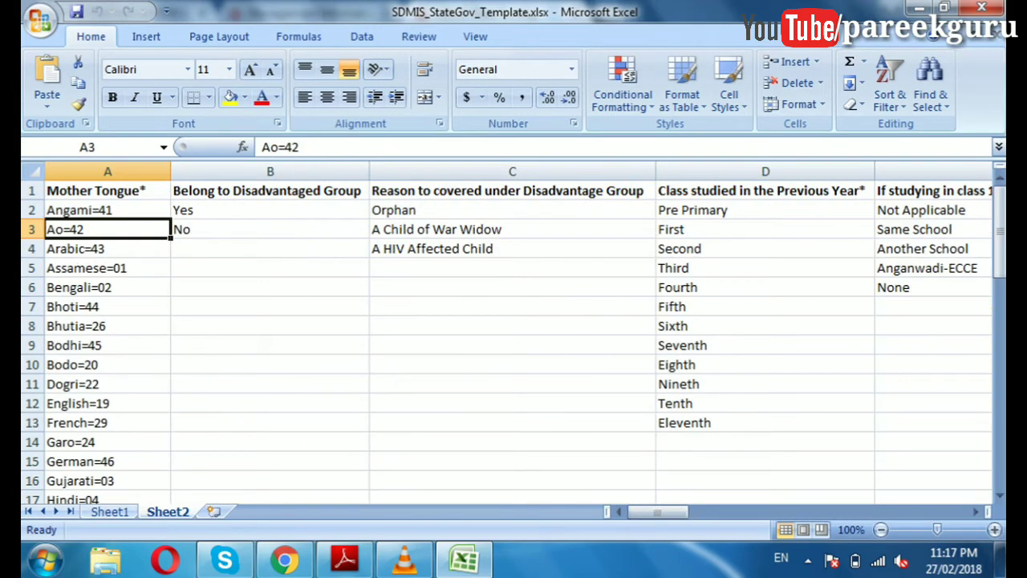
- Look through the Mother Tongue codes in column A down to cell A10
{"action": "key", "text": "Up"}
{"action": "key", "text": "Down"}
{"action": "key", "text": "Down"}
{"action": "key", "text": "Down"}
{"action": "key", "text": "Down"}
{"action": "key", "text": "Down"}
{"action": "key", "text": "Down"}
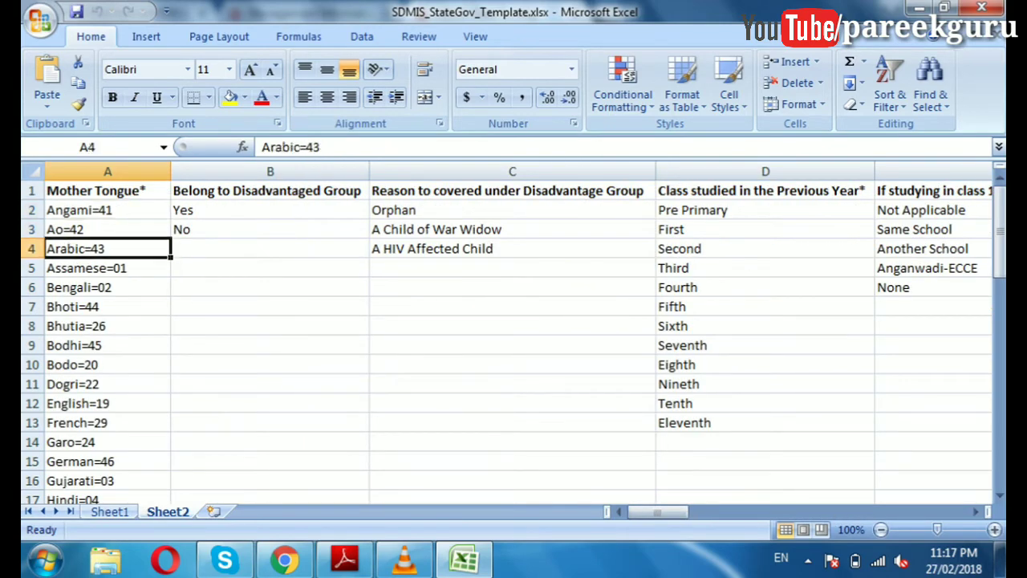
{"action": "key", "text": "Down"}
{"action": "key", "text": "Down"}
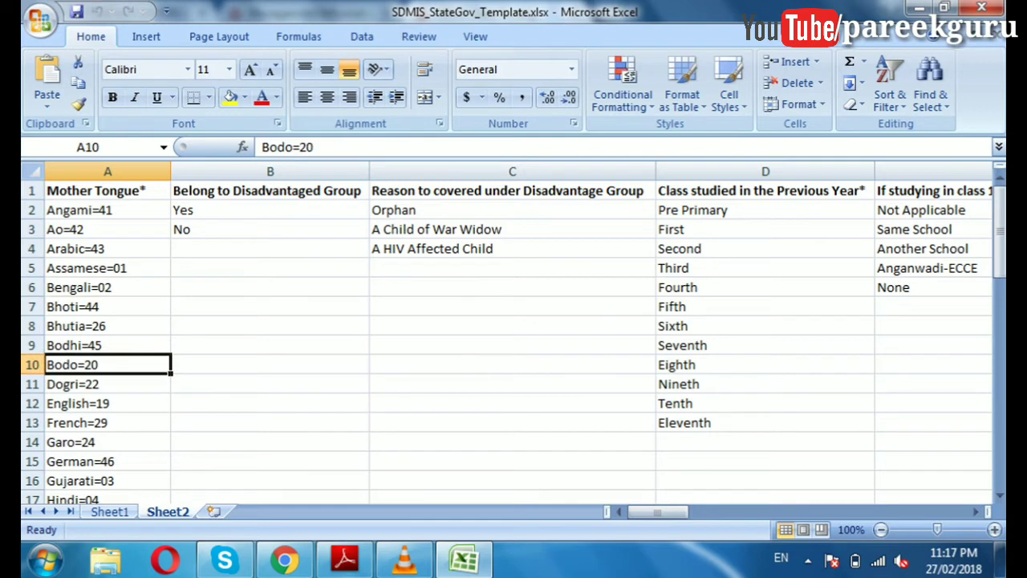
- Review the allowed values for Belong to Disadvantaged Group and the reason for coverage, ending on cell C3
{"action": "key", "text": "Right"}
{"action": "key", "text": "Up"}
{"action": "key", "text": "Up"}
{"action": "key", "text": "Up"}
{"action": "key", "text": "Up"}
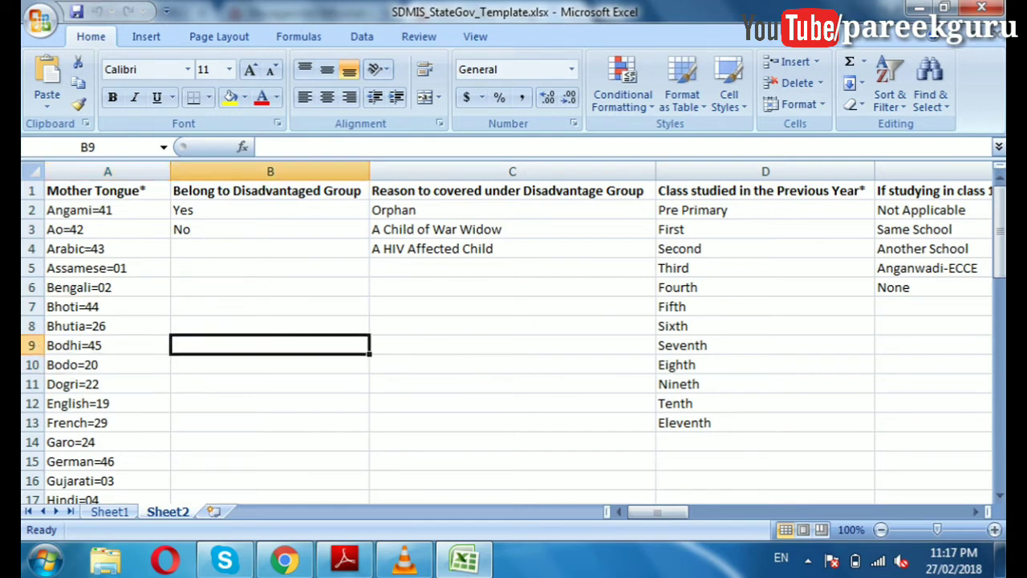
{"action": "key", "text": "Up"}
{"action": "key", "text": "Up"}
{"action": "key", "text": "Up"}
{"action": "key", "text": "Right"}
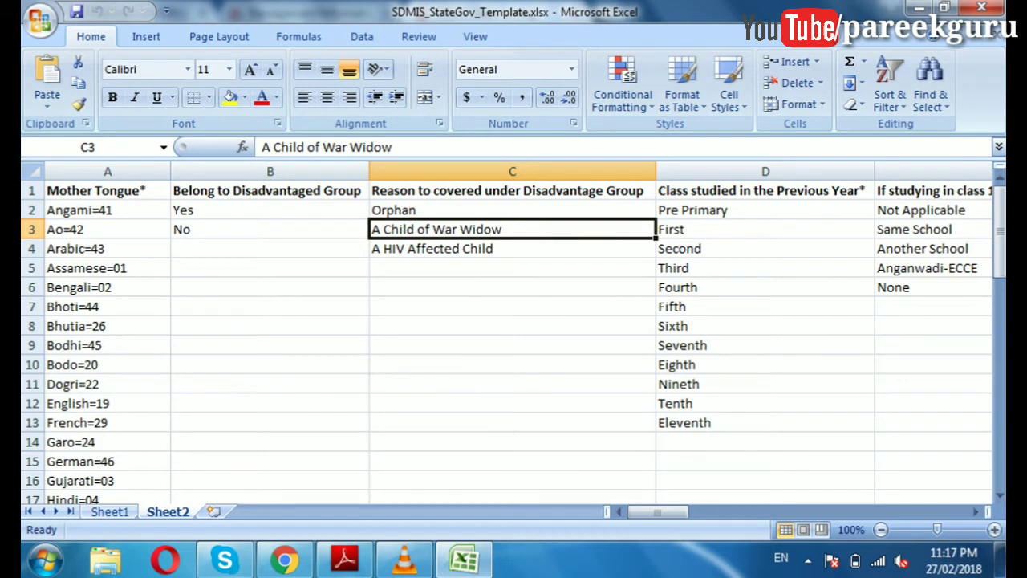
- Review the allowed values from Class studied in the Previous Year through Set of free Textbooks along row 3
{"action": "key", "text": "Right"}
{"action": "key", "text": "Right"}
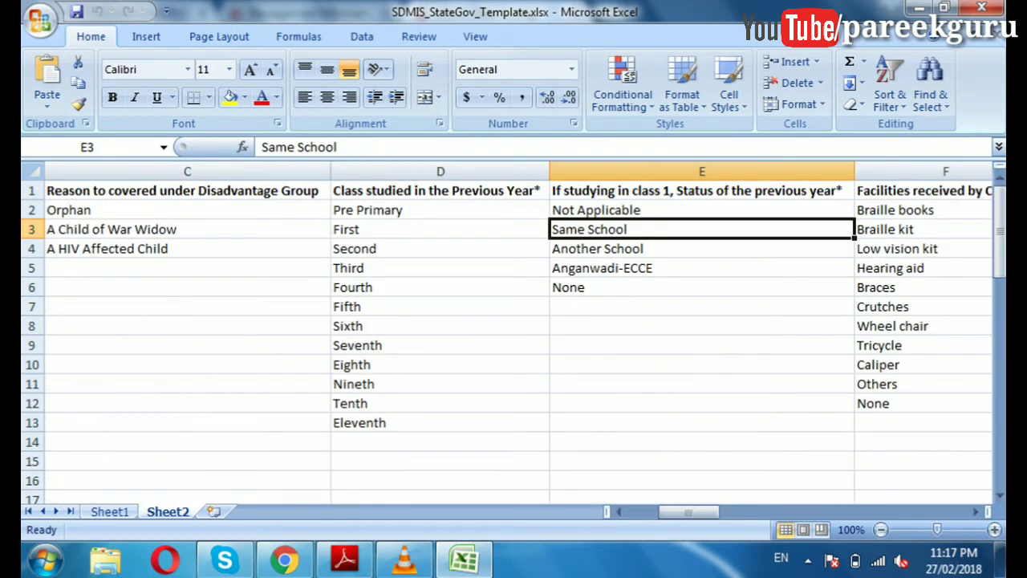
{"action": "key", "text": "Right"}
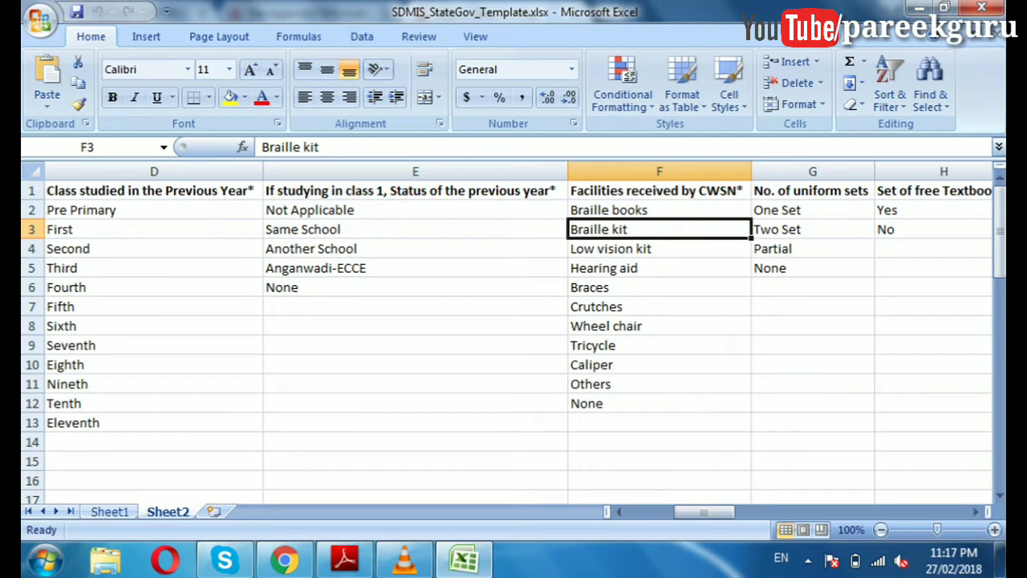
{"action": "key", "text": "Right"}
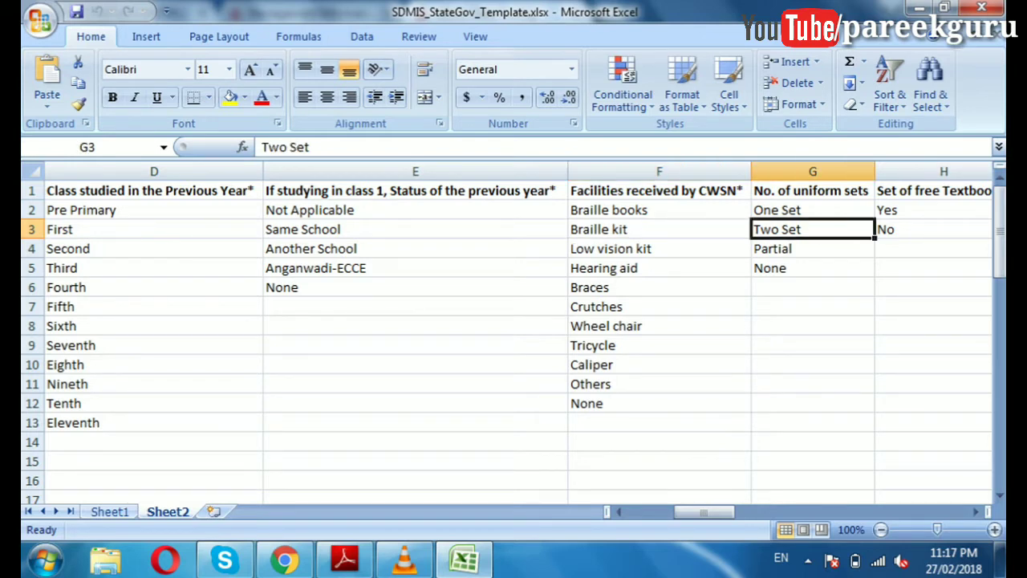
{"action": "key", "text": "Right"}
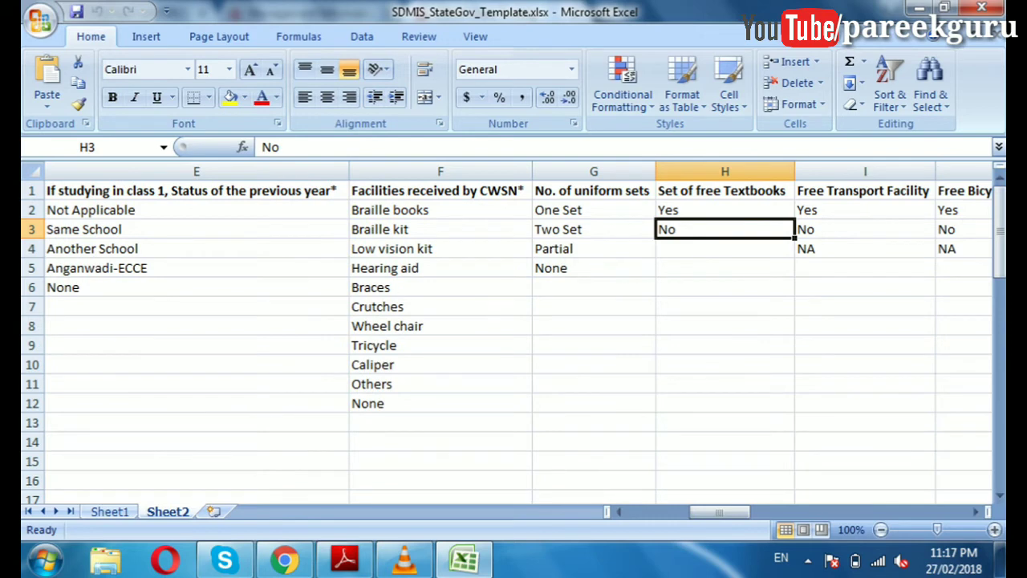
- Review the allowed values from Free Transport Facility through Special Training along row 2
{"action": "key", "text": "Up"}
{"action": "key", "text": "Right"}
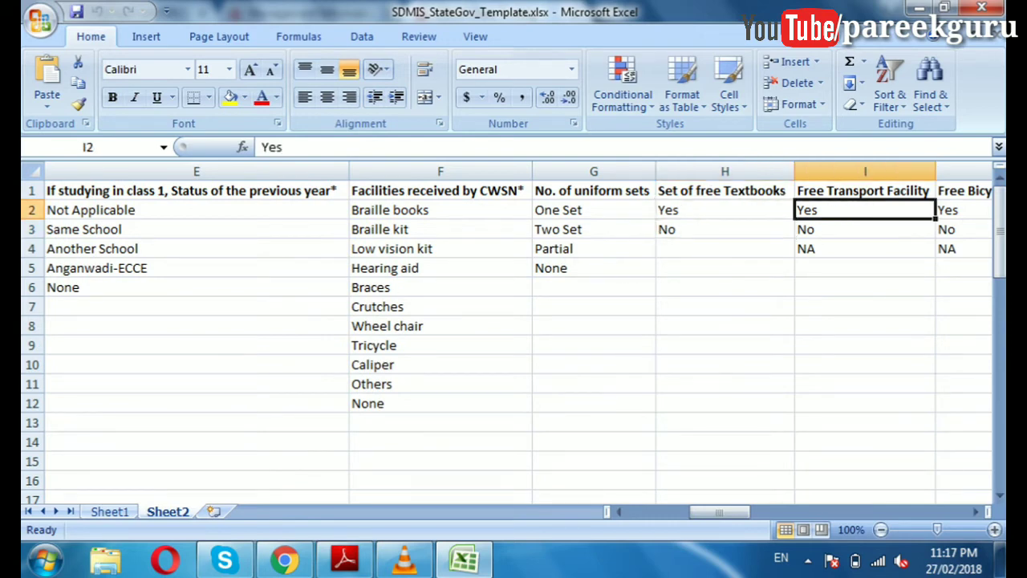
{"action": "key", "text": "Right"}
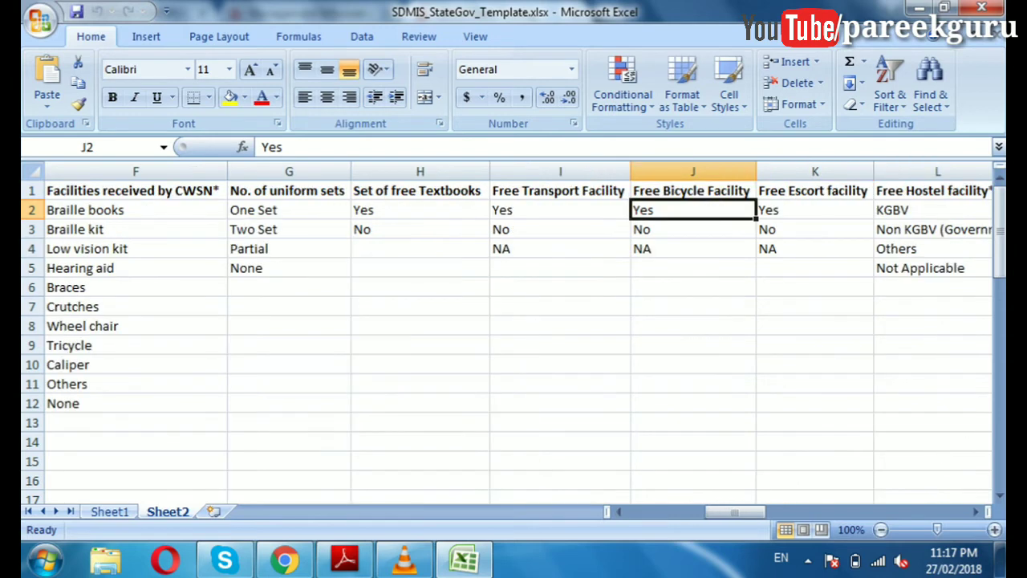
{"action": "key", "text": "Right"}
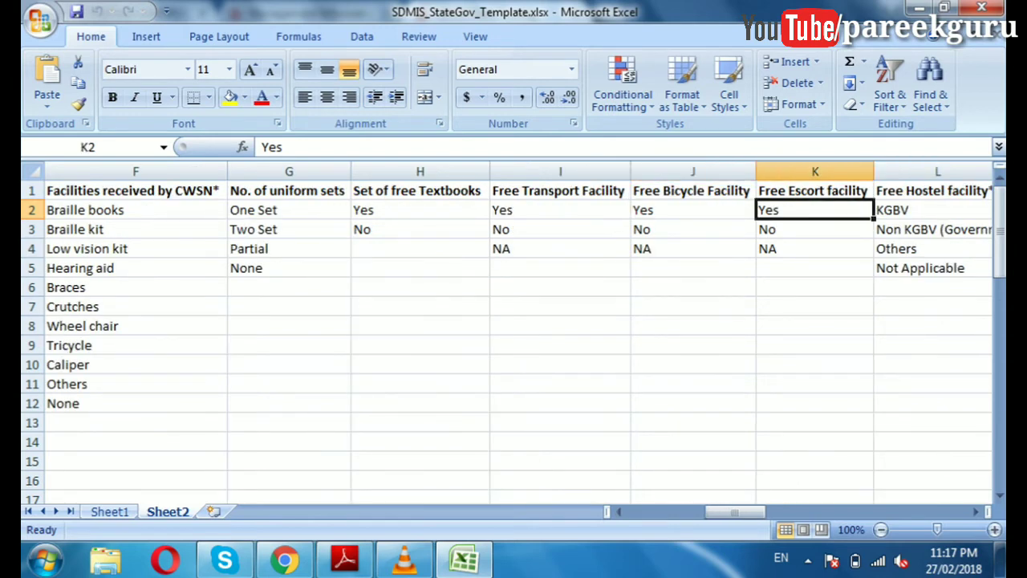
{"action": "key", "text": "Right"}
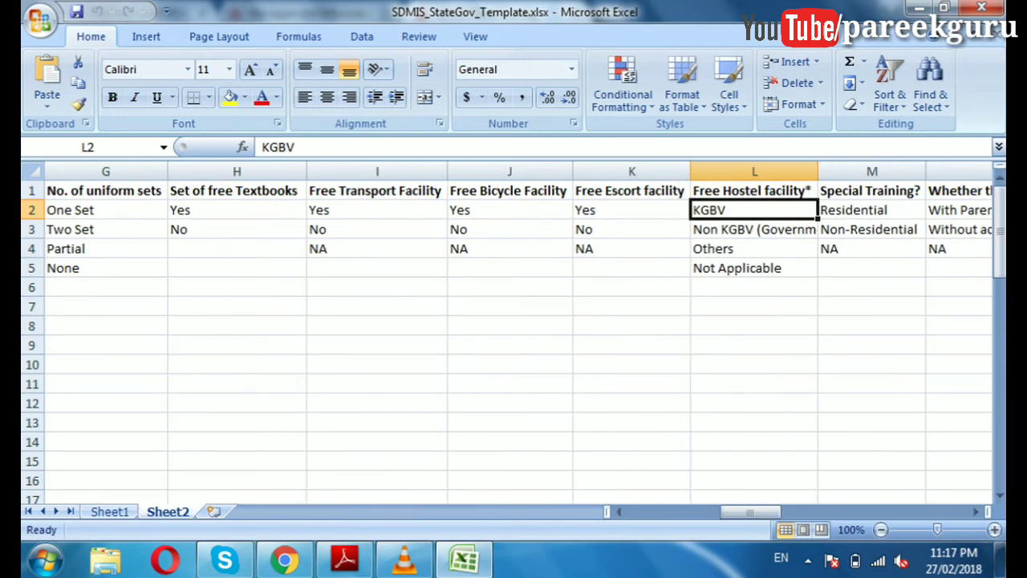
{"action": "key", "text": "Right"}
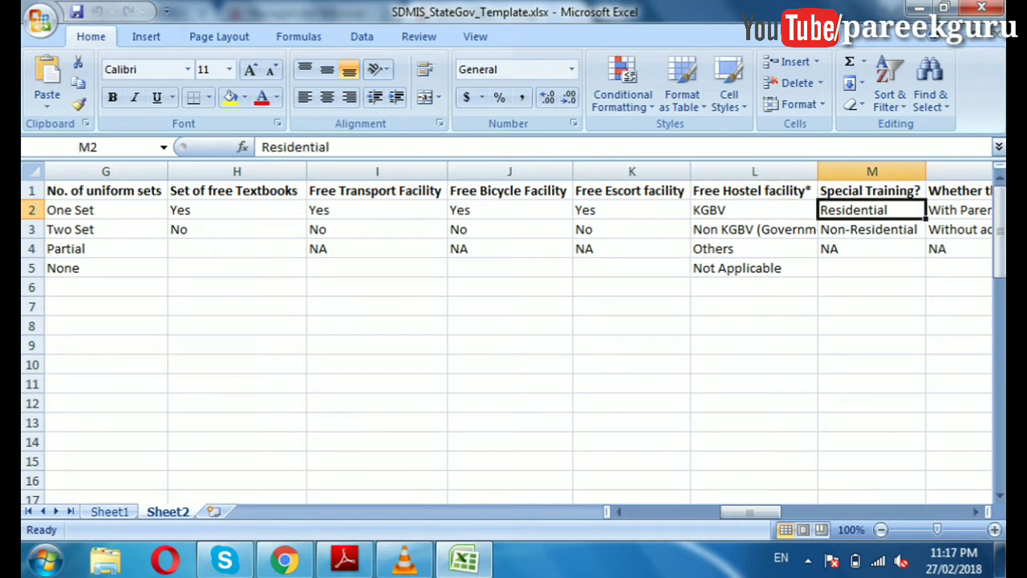
- Check the allowed values under Whether the child is homeless in column N
{"action": "key", "text": "Right"}
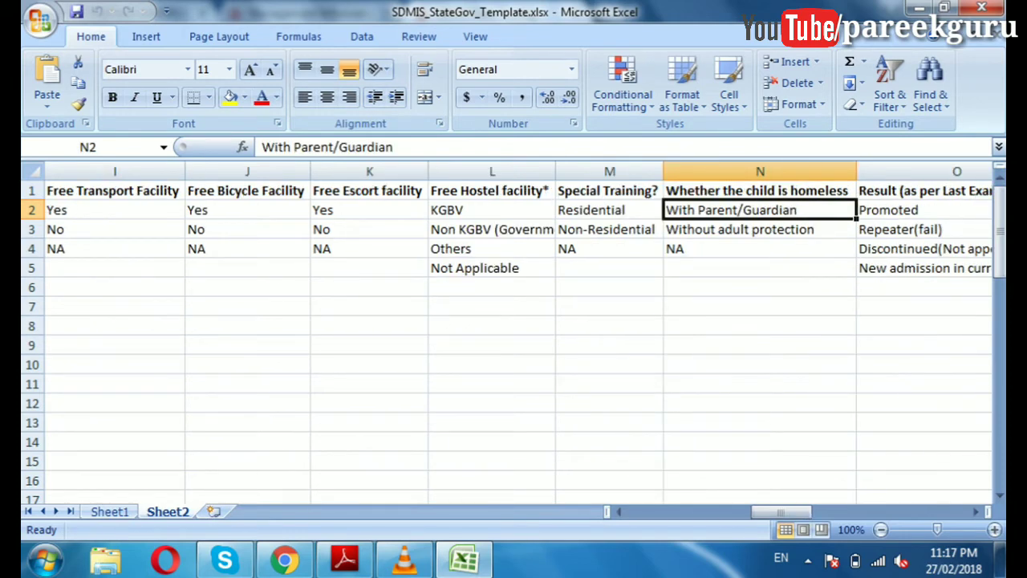
{"action": "key", "text": "Down"}
{"action": "key", "text": "Down"}
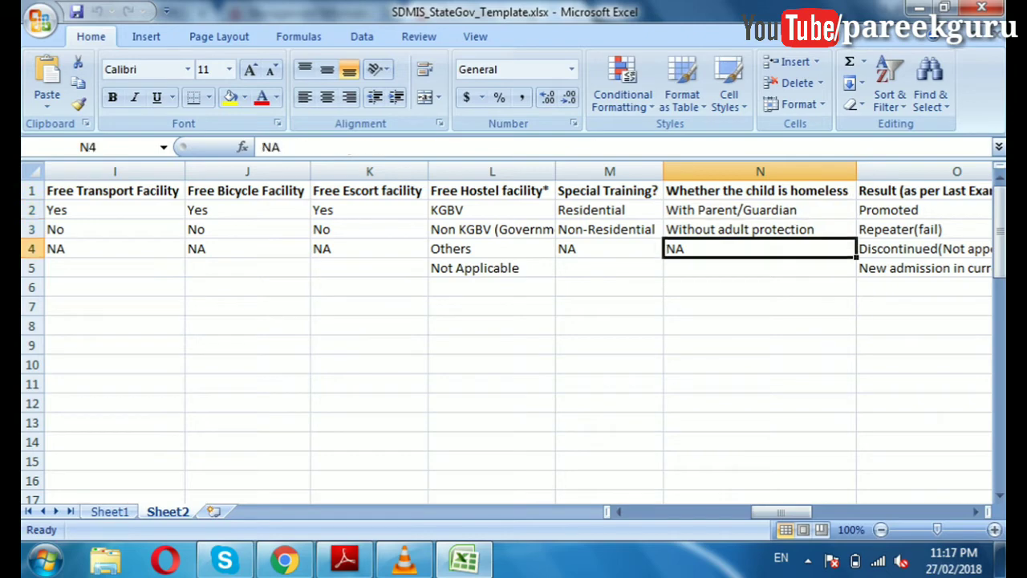
{"action": "key", "text": "Up"}
{"action": "key", "text": "Up"}
- Review the Result (as per Last Examination) and Schooling Status in current year options, dismissing the Windows color scheme prompt
{"action": "key", "text": "Right"}
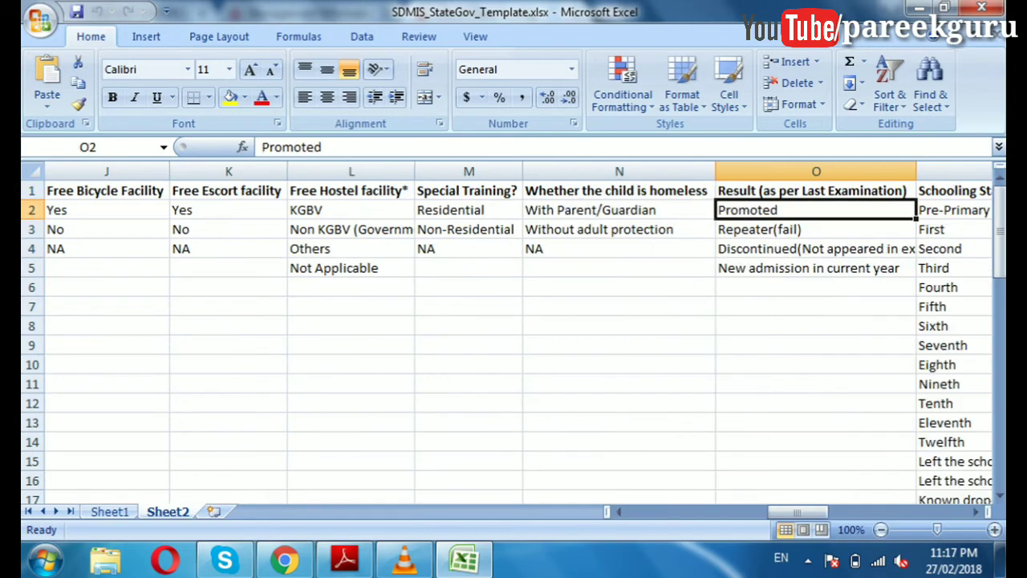
{"action": "key", "text": "Right"}
{"action": "key", "text": "Down"}
{"action": "key", "text": "Down"}
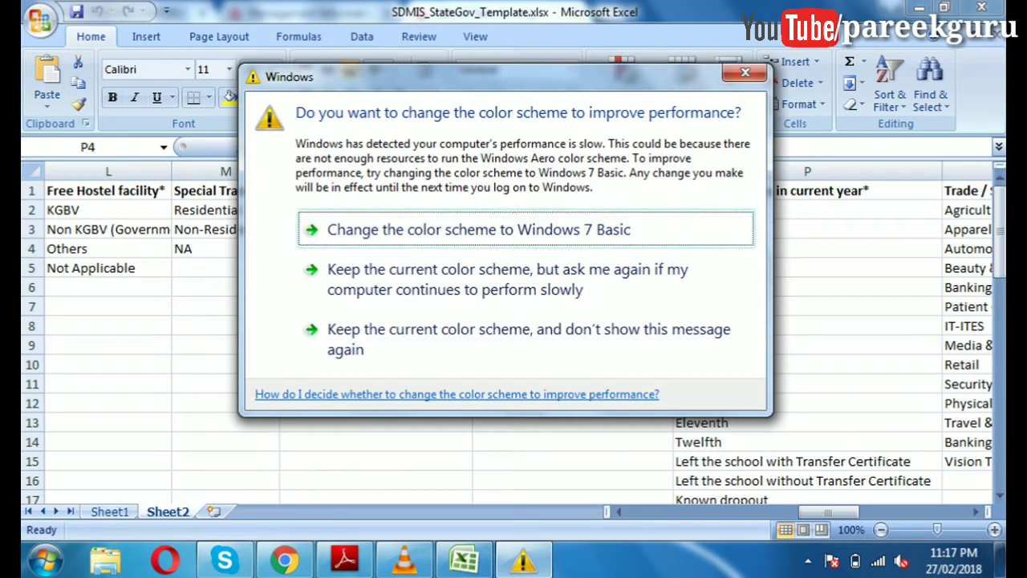
{"action": "left_click", "coordinate": [745, 74]}
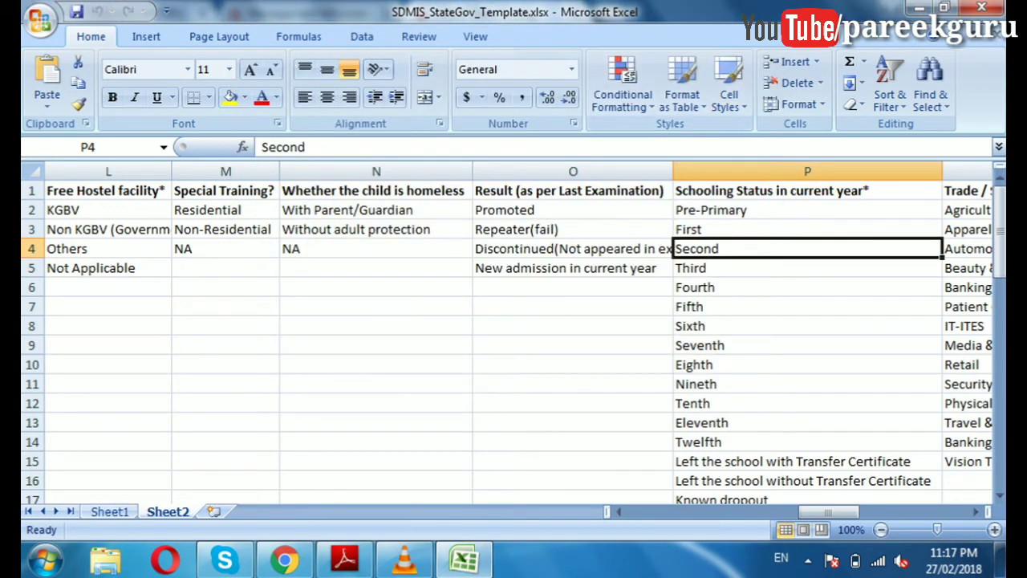
- Review the vocational education options from Trade / Skill through Student Opted for along row 4
{"action": "key", "text": "Right"}
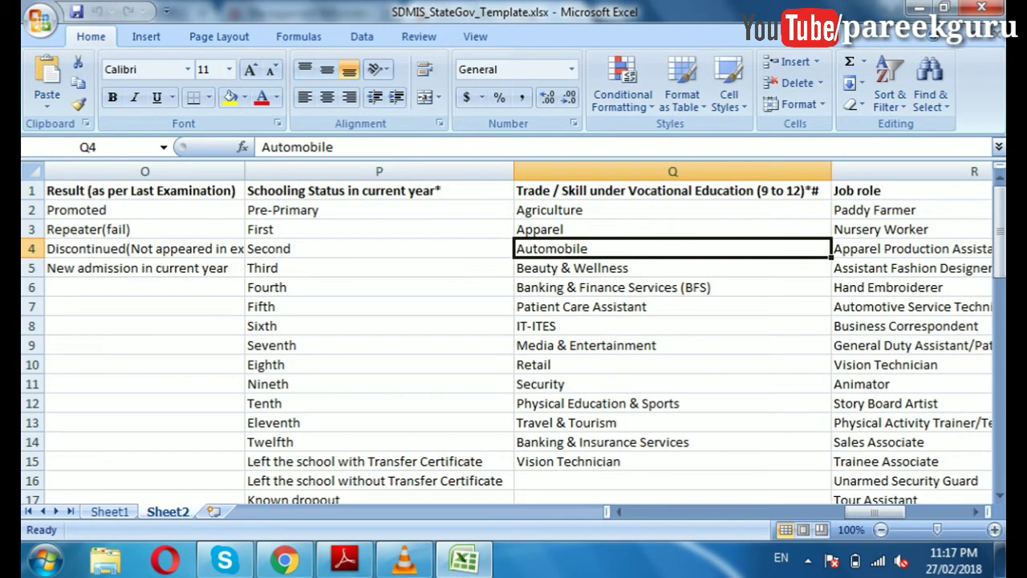
{"action": "key", "text": "Right"}
{"action": "key", "text": "Right"}
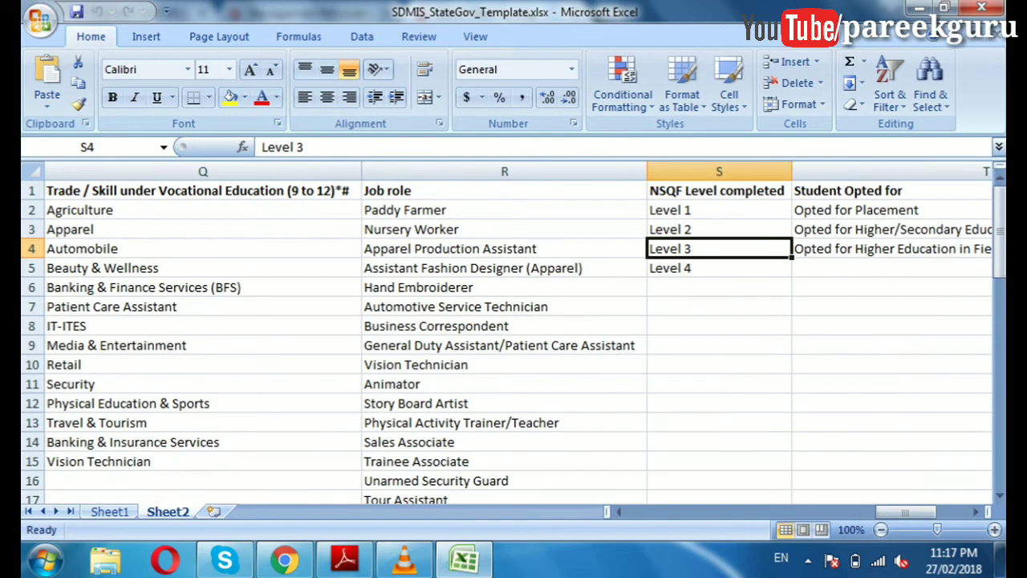
{"action": "key", "text": "Right"}
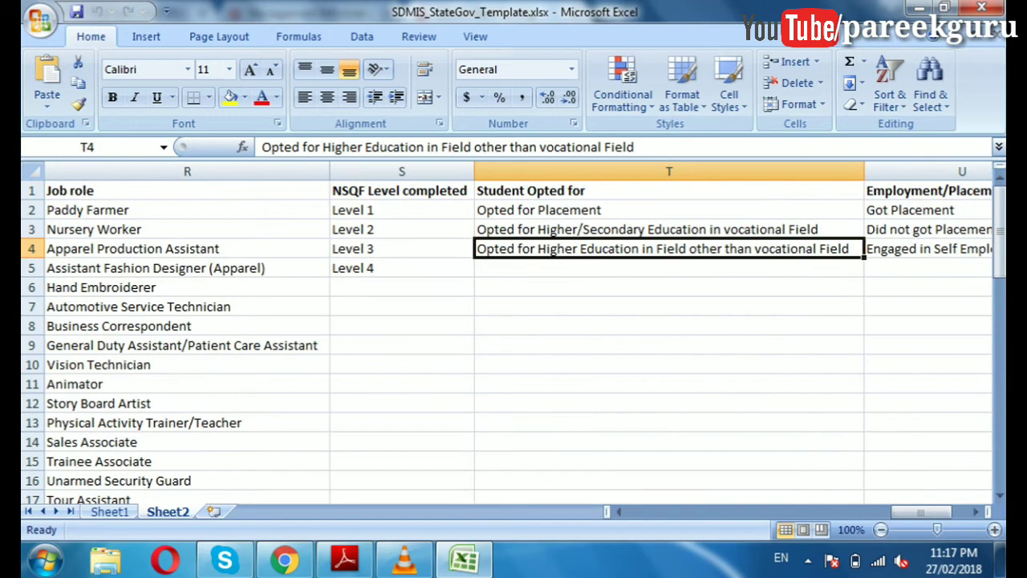
- Return to Job role in row 2 and review the options from there through Employment/Placement Status, ending on cell U2
{"action": "key", "text": "Up"}
{"action": "key", "text": "Up"}
{"action": "key", "text": "Left"}
{"action": "key", "text": "Left"}
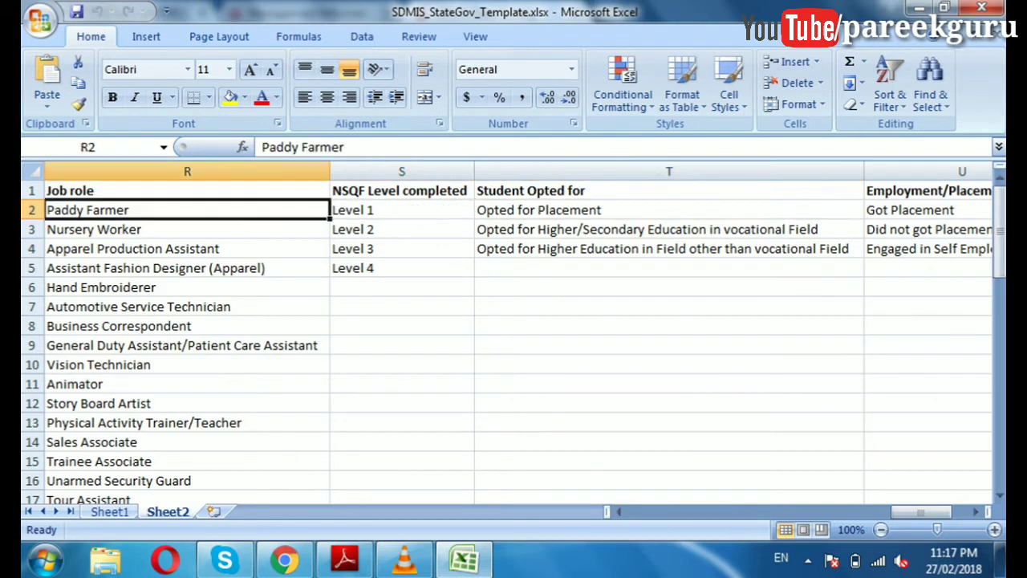
{"action": "key", "text": "Right"}
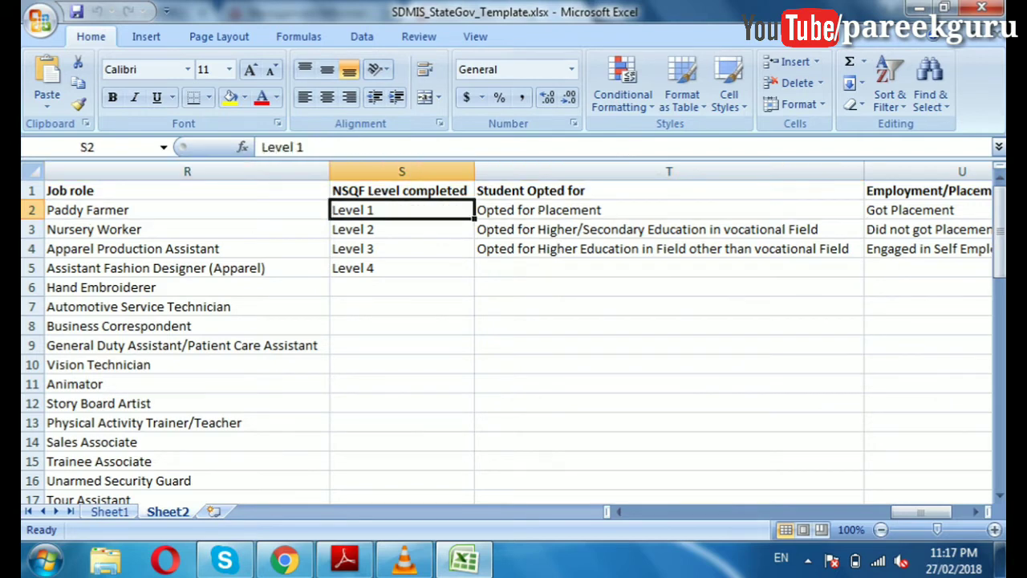
{"action": "key", "text": "Down"}
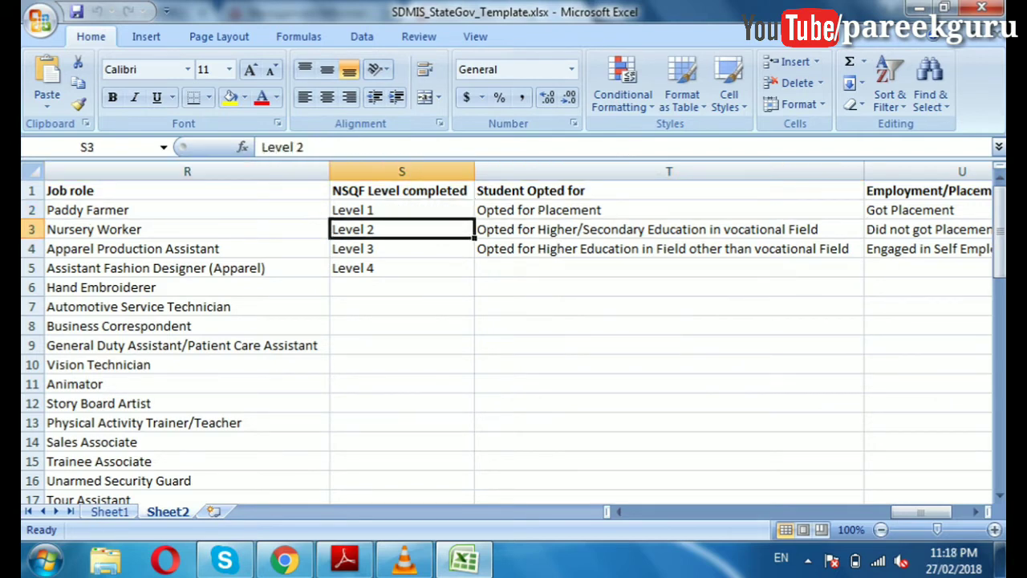
{"action": "key", "text": "Up"}
{"action": "key", "text": "Right"}
{"action": "key", "text": "Right"}
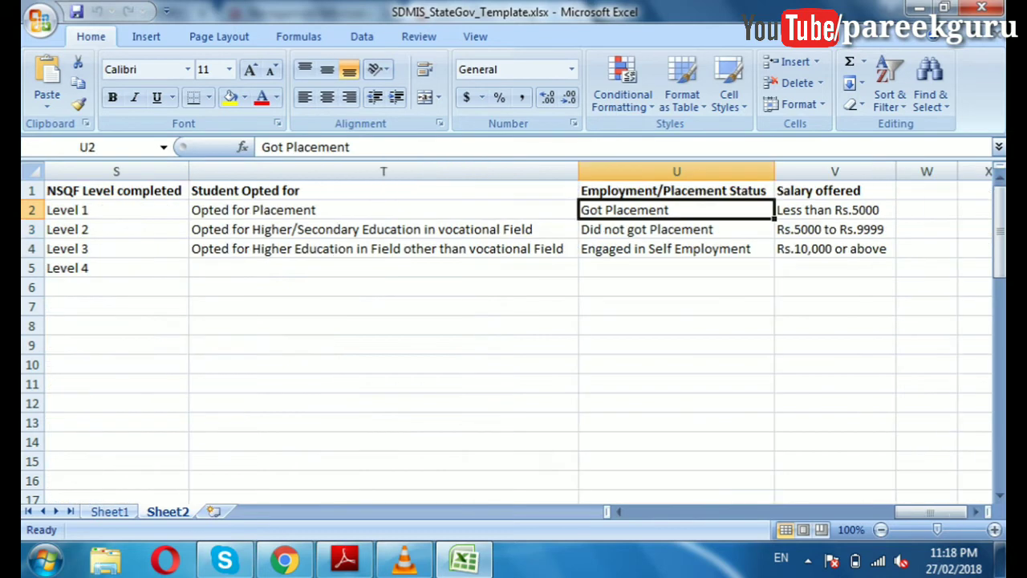
- Review the allowed values under Salary offered in column V
{"action": "key", "text": "Right"}
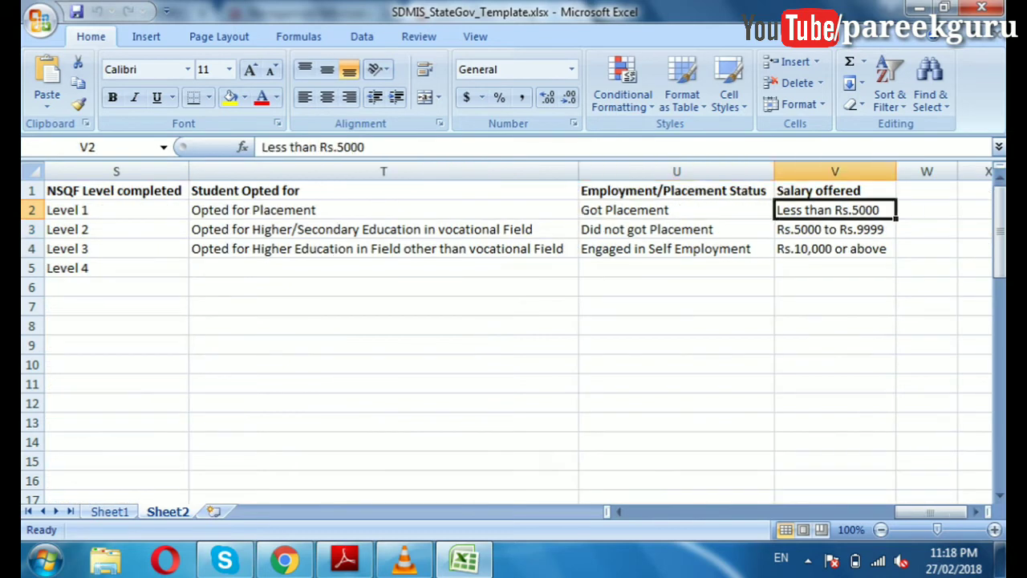
{"action": "key", "text": "Down"}
{"action": "key", "text": "Down"}
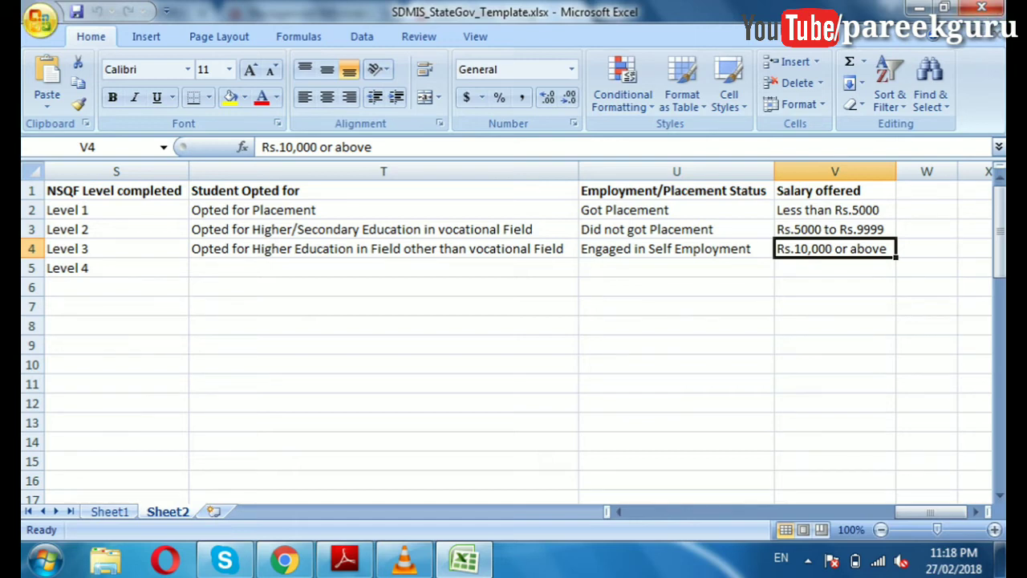
- Open SDMIS GSSS SATNALI 6-8 (2).xlsx and review row 2 from Student Registration Number through Class studied in the Previous Year
{"action": "left_click", "coordinate": [38, 19]}
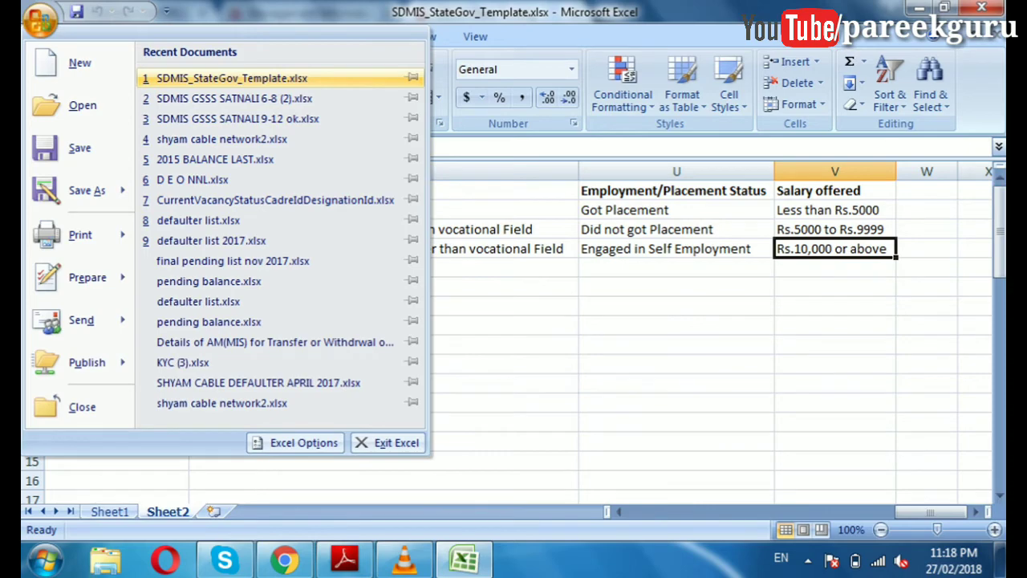
{"action": "left_click", "coordinate": [210, 99]}
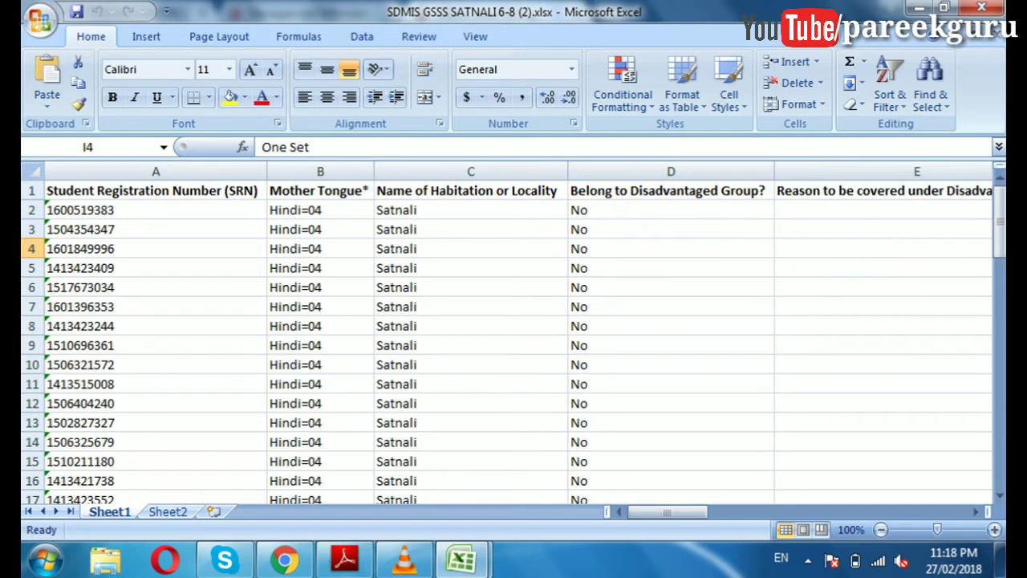
{"action": "left_click", "coordinate": [156, 210]}
{"action": "left_click", "coordinate": [320, 210]}
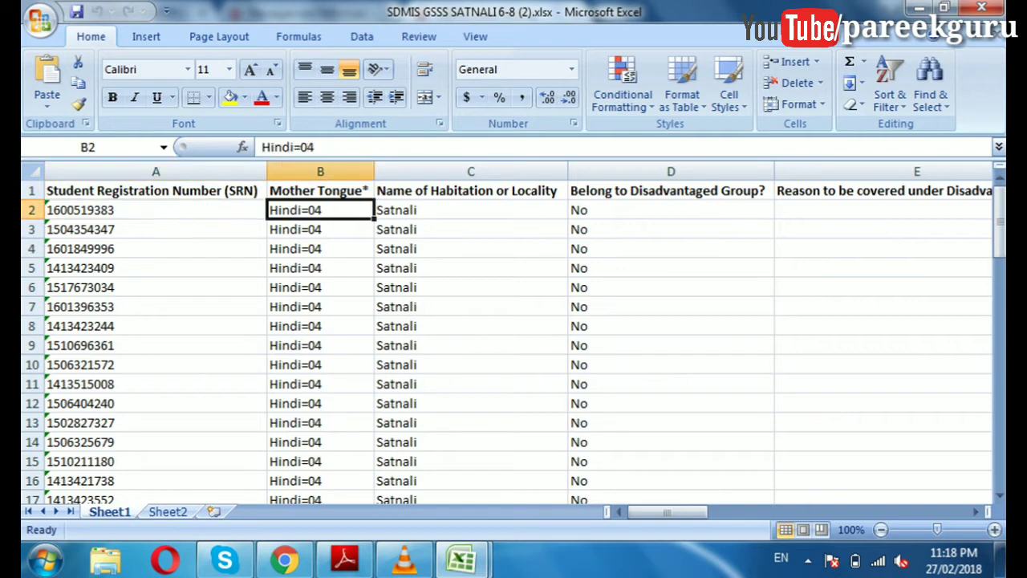
{"action": "left_click", "coordinate": [471, 209]}
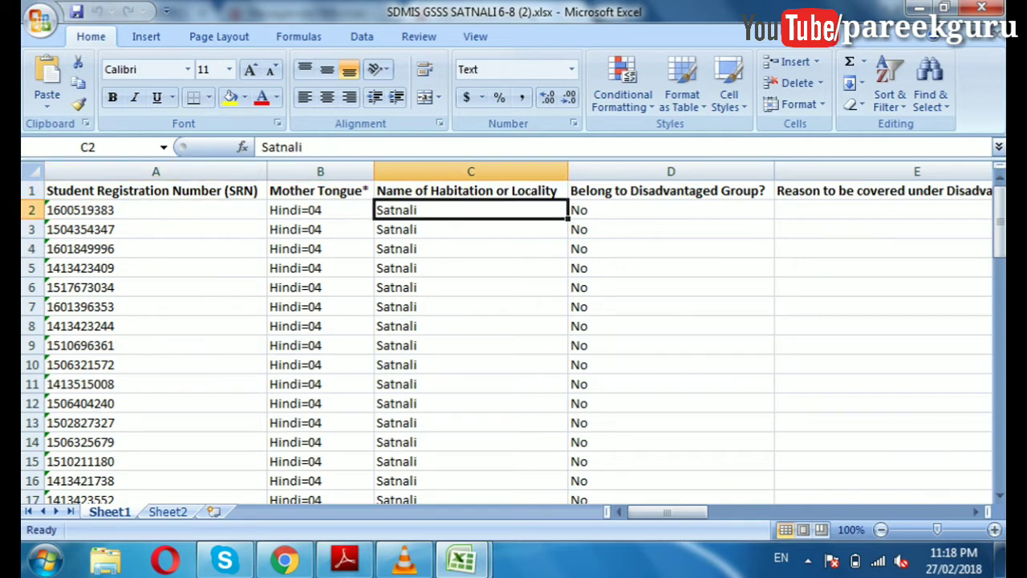
{"action": "left_click", "coordinate": [671, 210]}
{"action": "key", "text": "Right"}
{"action": "key", "text": "Right"}
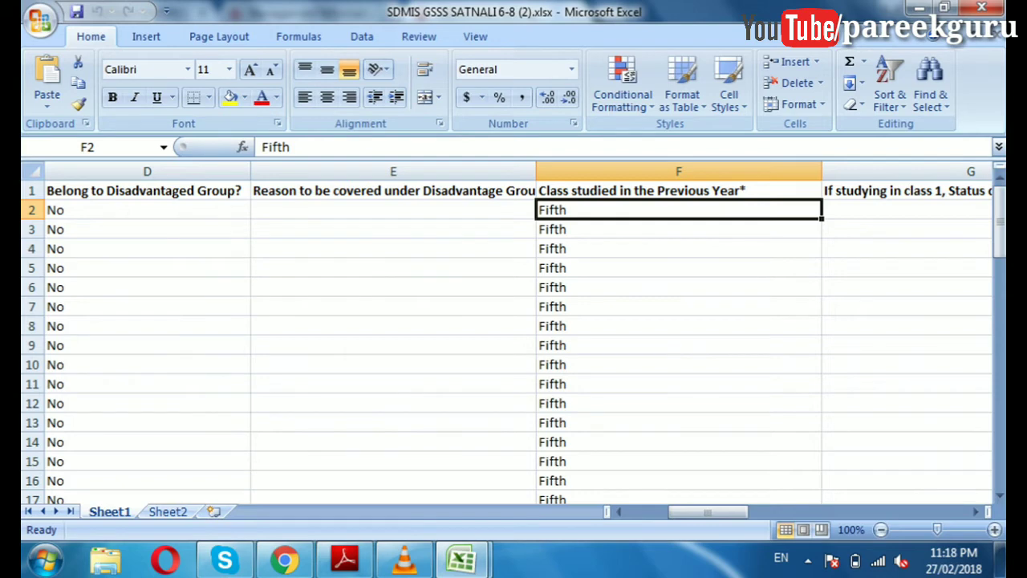
- Review the row 2 entries from the class 1 previous-year status through Free Bicycle Facility
{"action": "key", "text": "Right"}
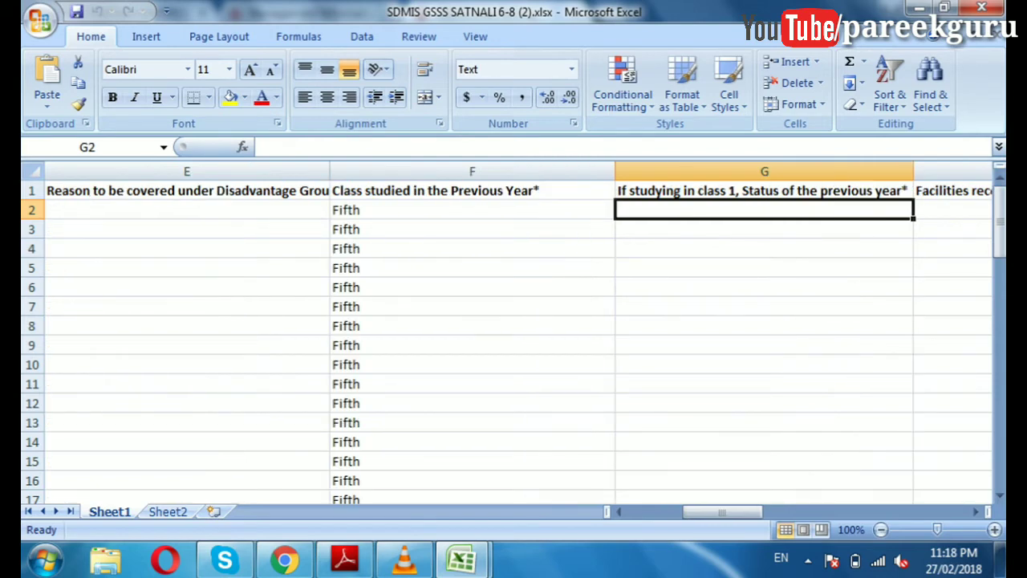
{"action": "key", "text": "Right"}
{"action": "key", "text": "Right"}
{"action": "key", "text": "Right"}
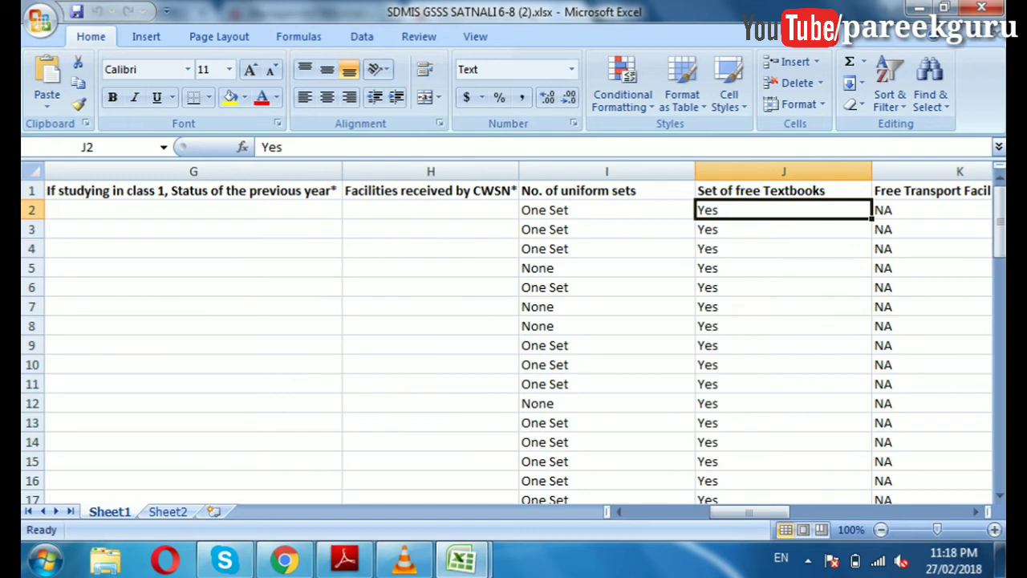
{"action": "key", "text": "Right"}
{"action": "key", "text": "Right"}
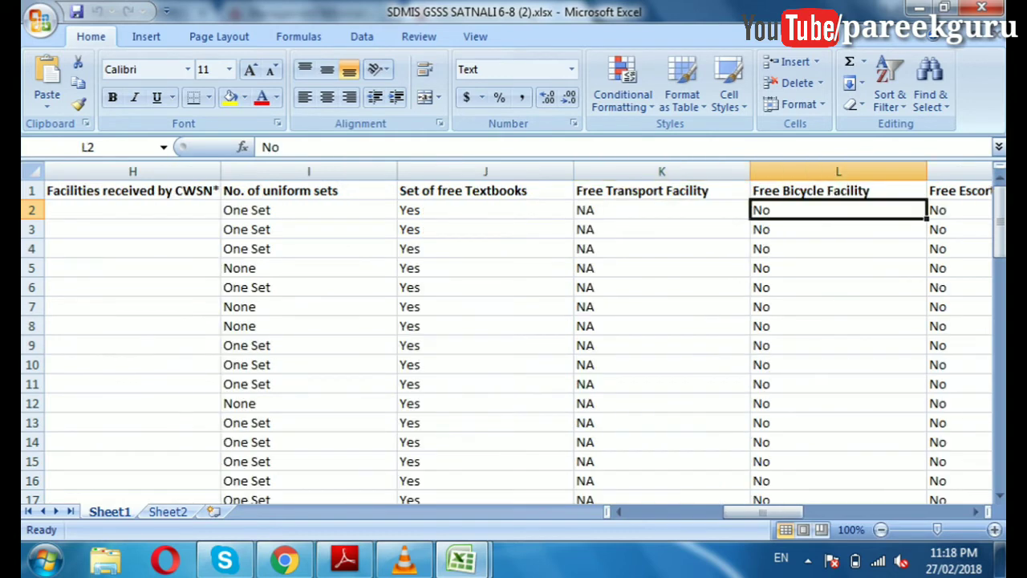
- Review the remaining row 2 entries from Free Escort facility through the vocational education columns
{"action": "key", "text": "Right"}
{"action": "key", "text": "Right"}
{"action": "key", "text": "Right"}
{"action": "key", "text": "Right"}
{"action": "key", "text": "Right"}
{"action": "key", "text": "Right"}
{"action": "key", "text": "Right"}
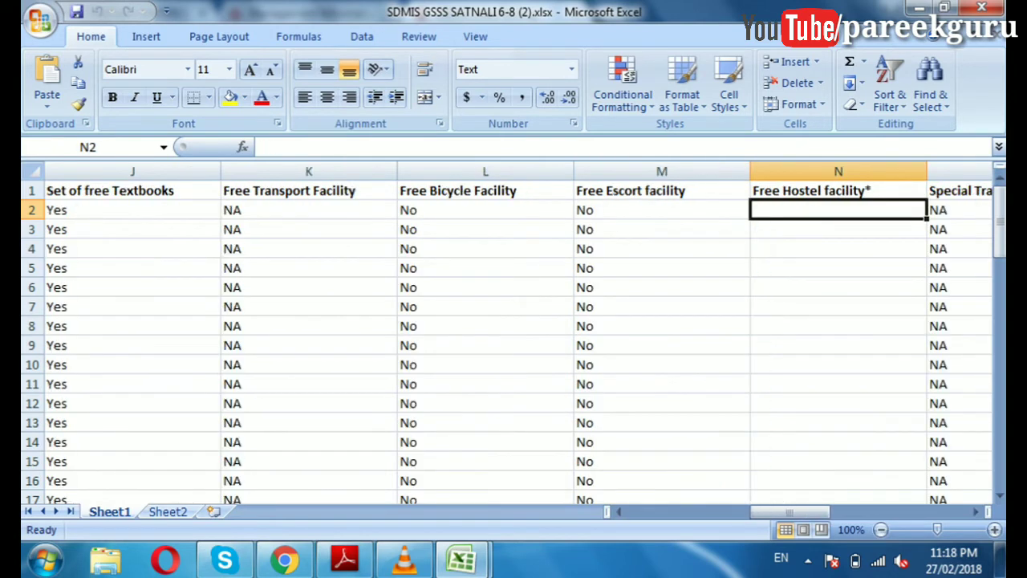
{"action": "key", "text": "Right"}
{"action": "key", "text": "Right"}
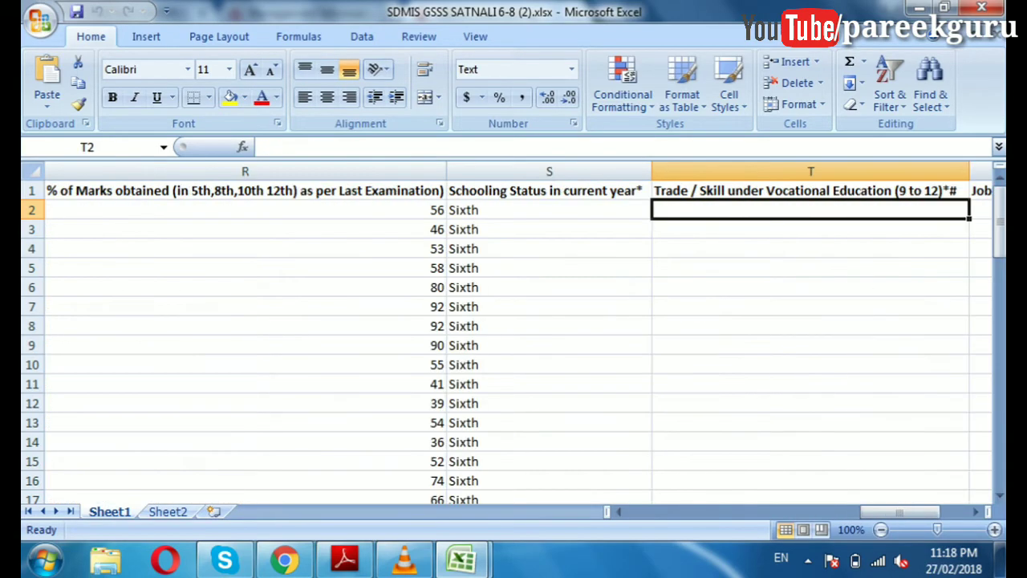
{"action": "key", "text": "Right"}
{"action": "key", "text": "Right"}
{"action": "key", "text": "Right"}
{"action": "key", "text": "Right"}
{"action": "key", "text": "Right"}
{"action": "key", "text": "Right"}
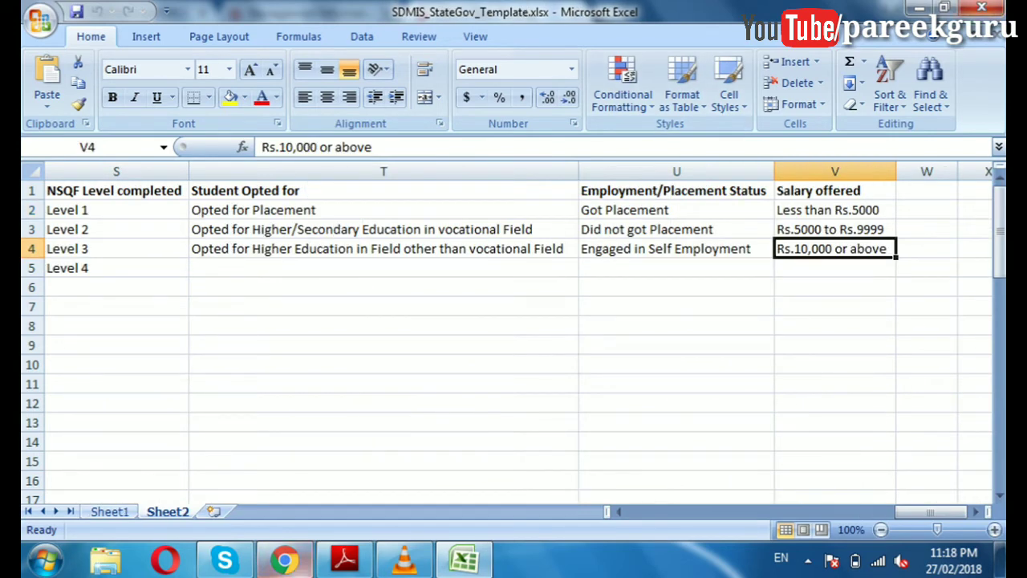
- Switch to Chrome and check the uploaded files list on the Data Porting for SDMIS Variables page
{"action": "left_click", "coordinate": [285, 560]}
{"action": "left_click_drag", "start_coordinate": [999, 206], "coordinate": [998, 186]}
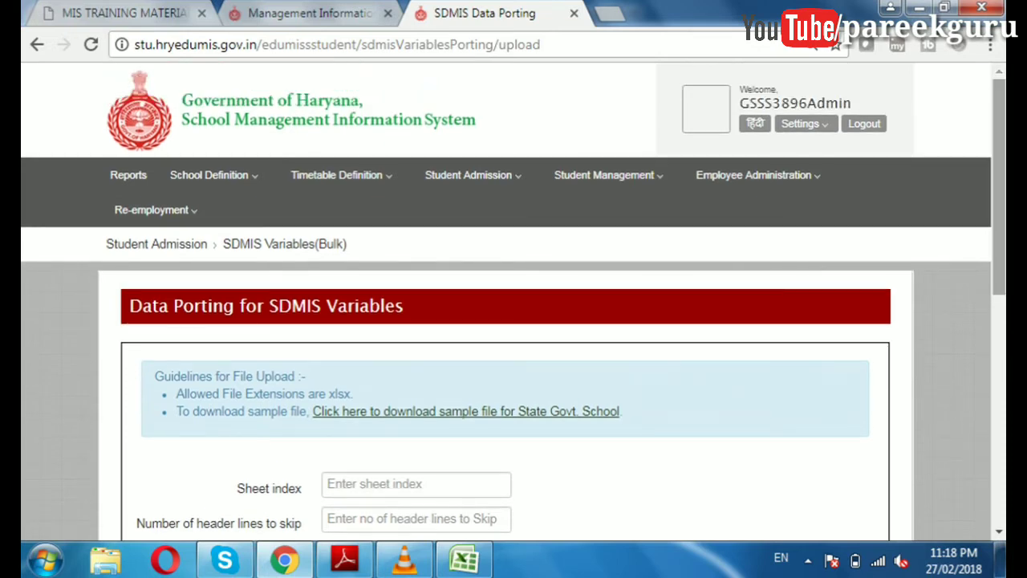
{"action": "scroll", "coordinate": [514, 322], "scroll_direction": "down", "scroll_amount": 6}
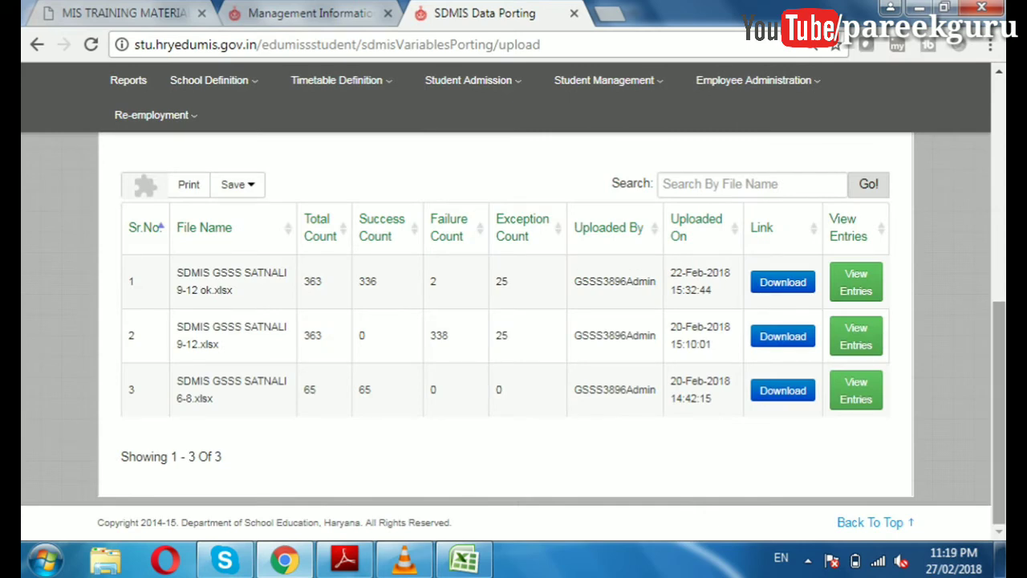
{"action": "scroll", "coordinate": [514, 322], "scroll_direction": "up", "scroll_amount": 6}
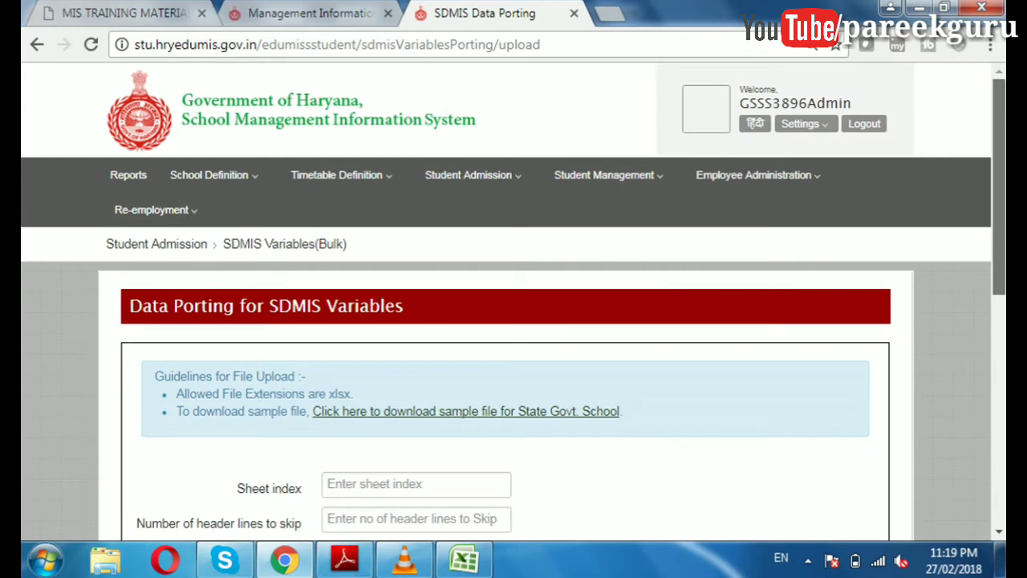
- Log out of the GSSS school admin account and clear the prefilled user name on the login page
{"action": "left_click", "coordinate": [864, 124]}
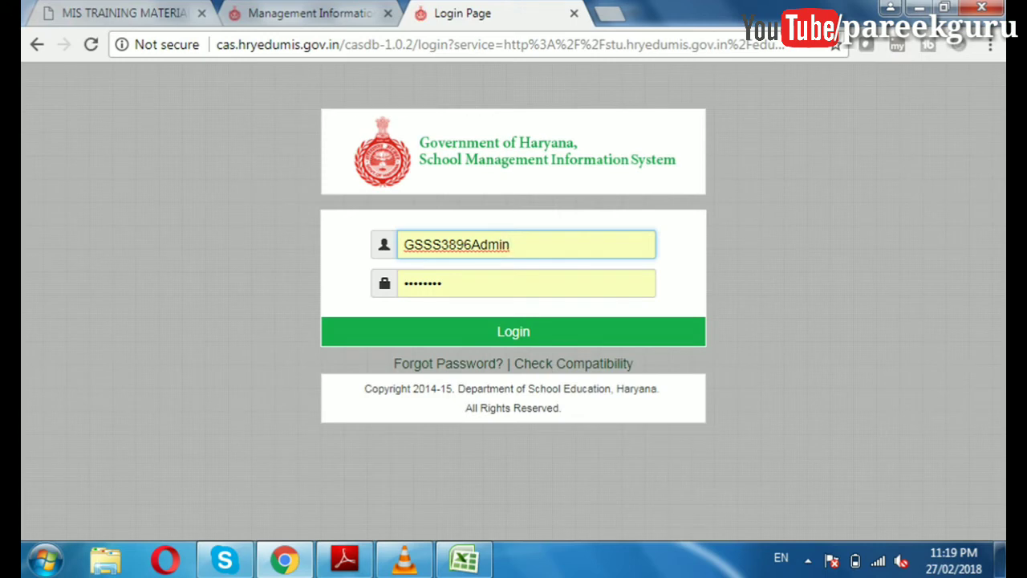
{"action": "key", "text": "BackSpace"}
{"action": "key", "text": "BackSpace"}
{"action": "key", "text": "BackSpace"}
{"action": "key", "text": "BackSpace"}
{"action": "key", "text": "BackSpace"}
{"action": "key", "text": "BackSpace"}
{"action": "key", "text": "BackSpace"}
{"action": "key", "text": "BackSpace"}
{"action": "key", "text": "BackSpace"}
{"action": "key", "text": "BackSpace"}
{"action": "key", "text": "BackSpace"}
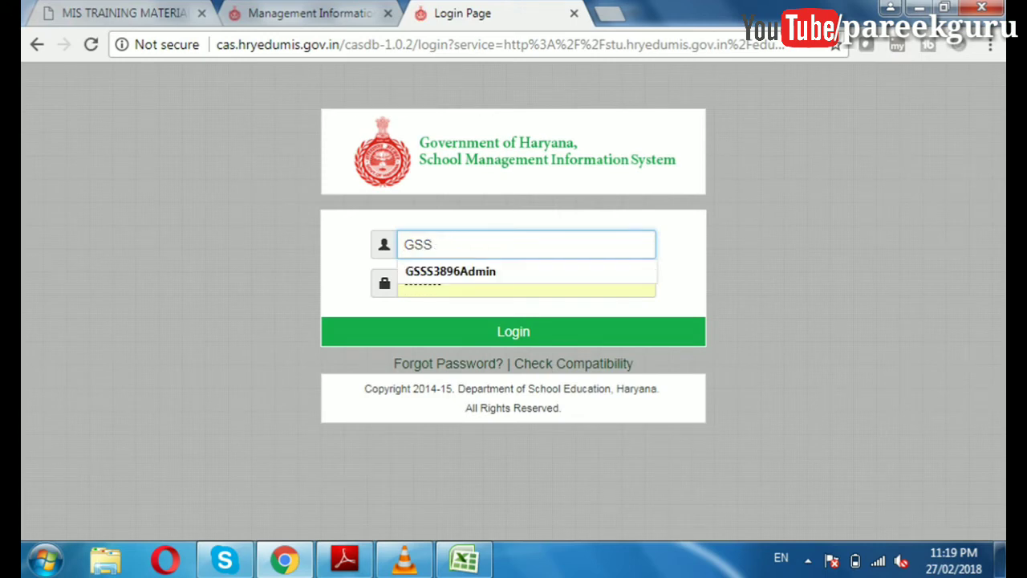
{"action": "key", "text": "BackSpace"}
{"action": "key", "text": "BackSpace"}
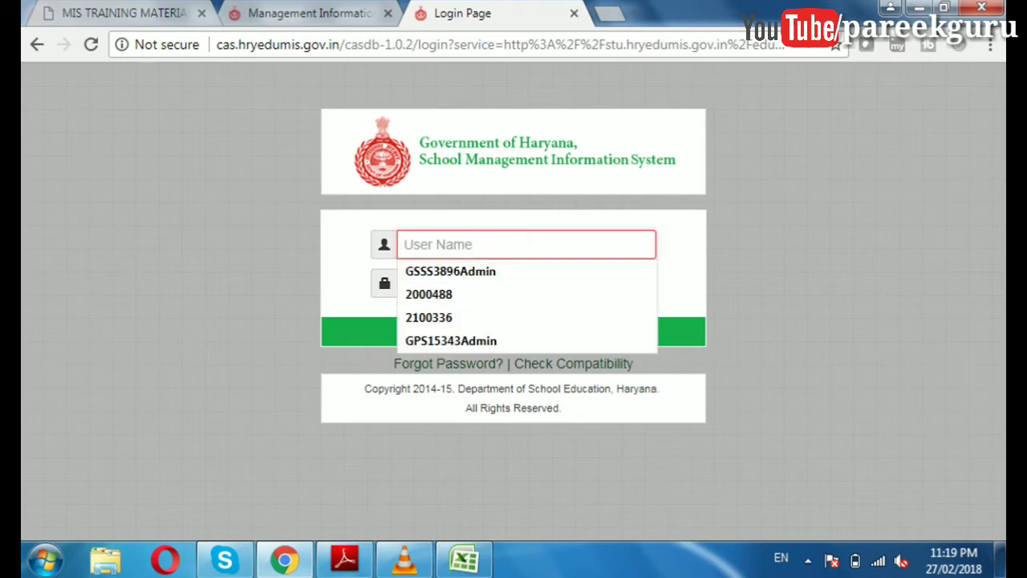
- Log in with the saved GPS school admin account
{"action": "type", "text": "gps"}
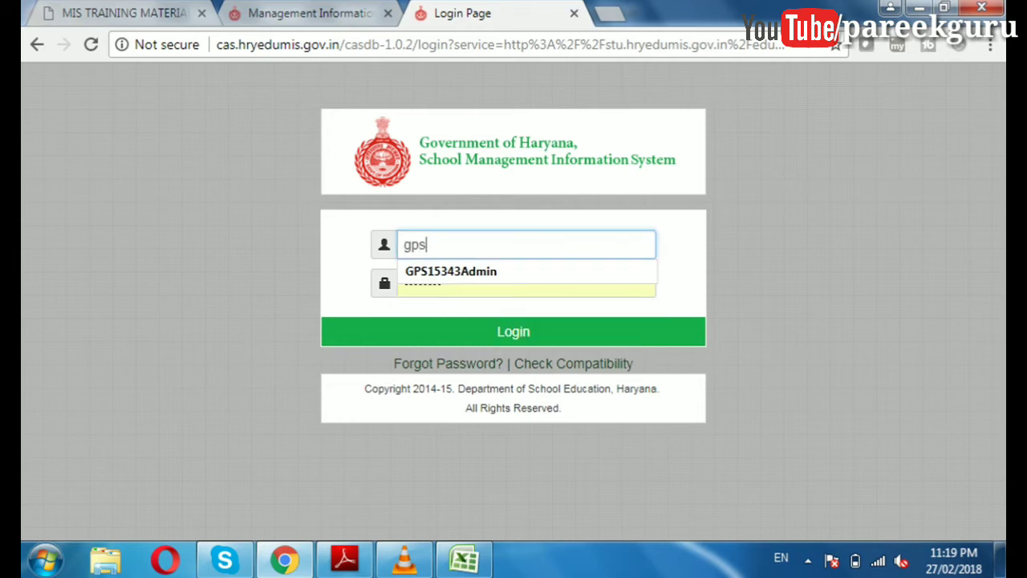
{"action": "key", "text": "Down"}
{"action": "key", "text": "Return"}
{"action": "left_click", "coordinate": [513, 332]}
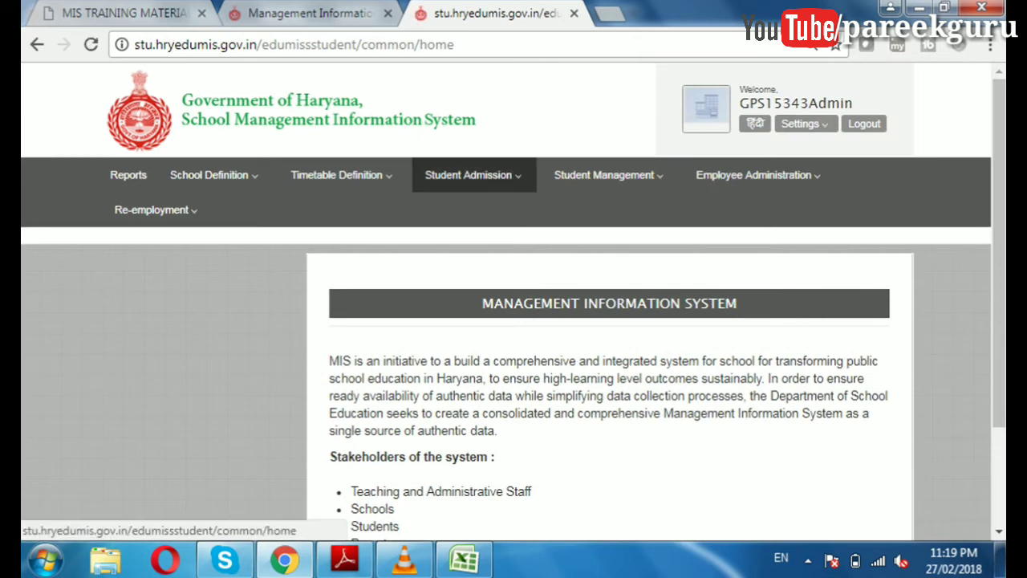
- Open the SDMIS Variables(Bulk) page for student admission and check the school's uploaded files list
{"action": "left_click", "coordinate": [469, 175]}
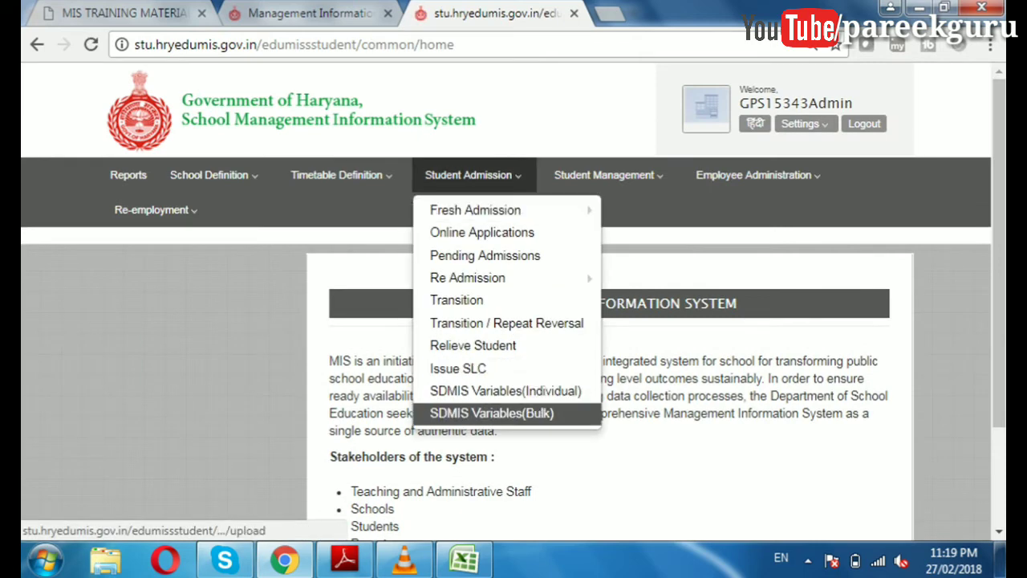
{"action": "left_click", "coordinate": [492, 413]}
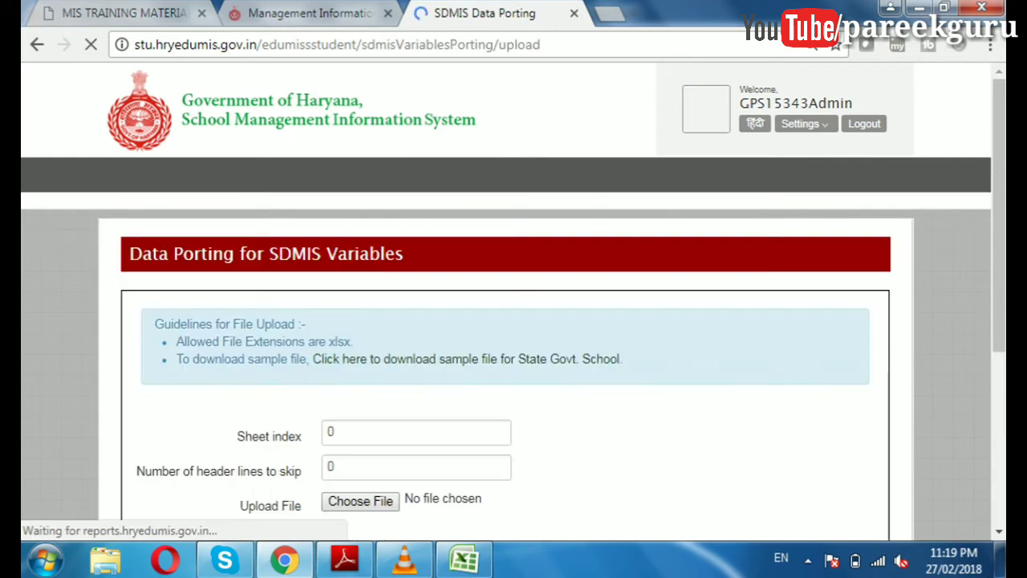
{"action": "scroll", "coordinate": [514, 321], "scroll_direction": "down", "scroll_amount": 3}
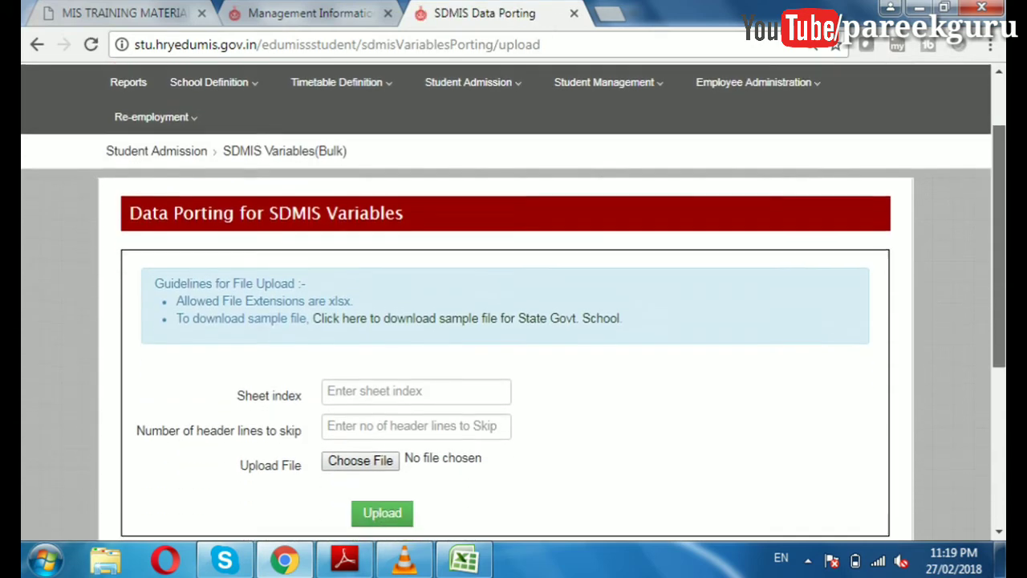
{"action": "scroll", "coordinate": [514, 321], "scroll_direction": "down", "scroll_amount": 3}
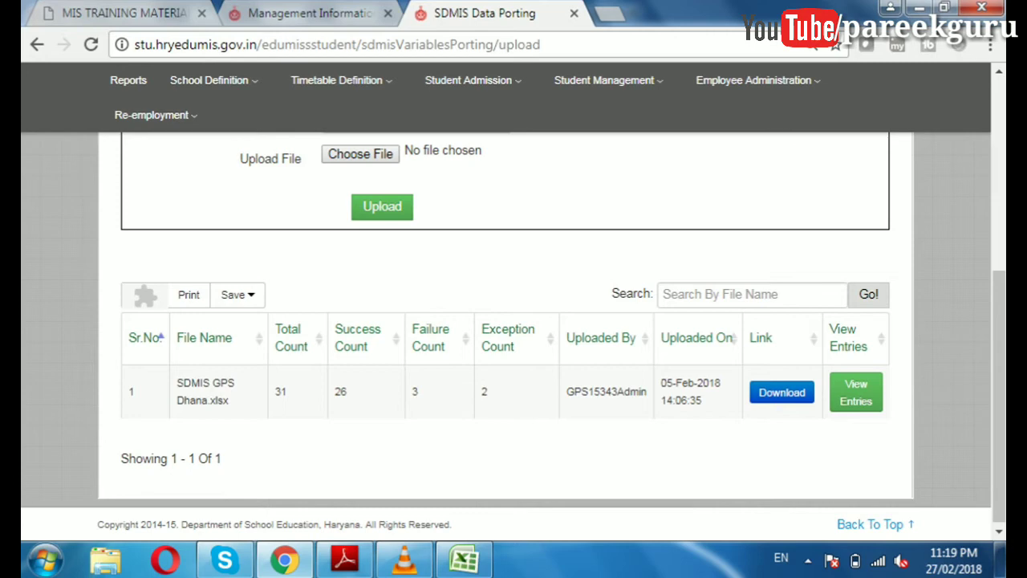
- View the entries of SDMIS GPS Dhana.xlsx and display its Failure Records
{"action": "left_click", "coordinate": [856, 393]}
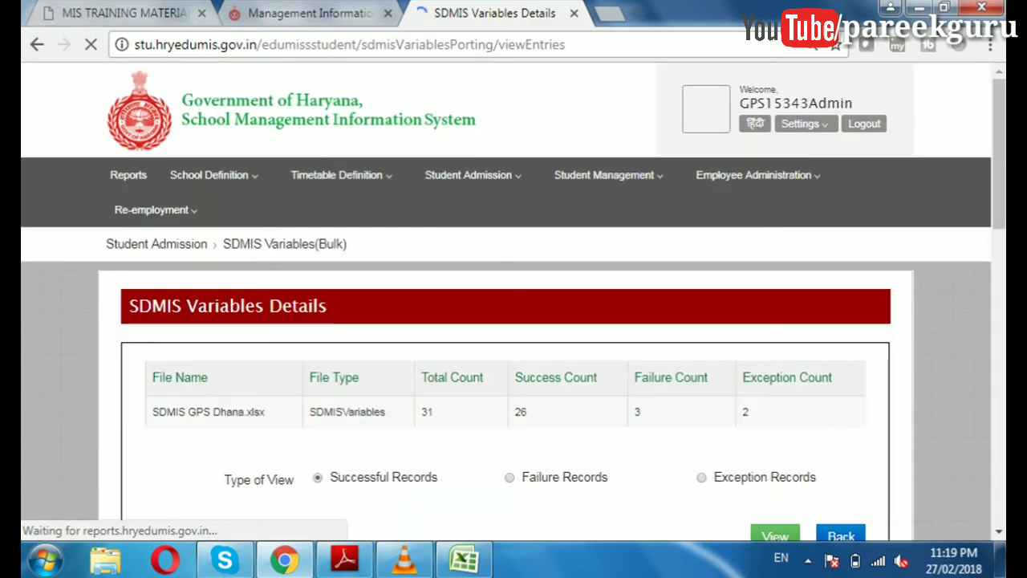
{"action": "scroll", "coordinate": [514, 322], "scroll_direction": "down", "scroll_amount": 4}
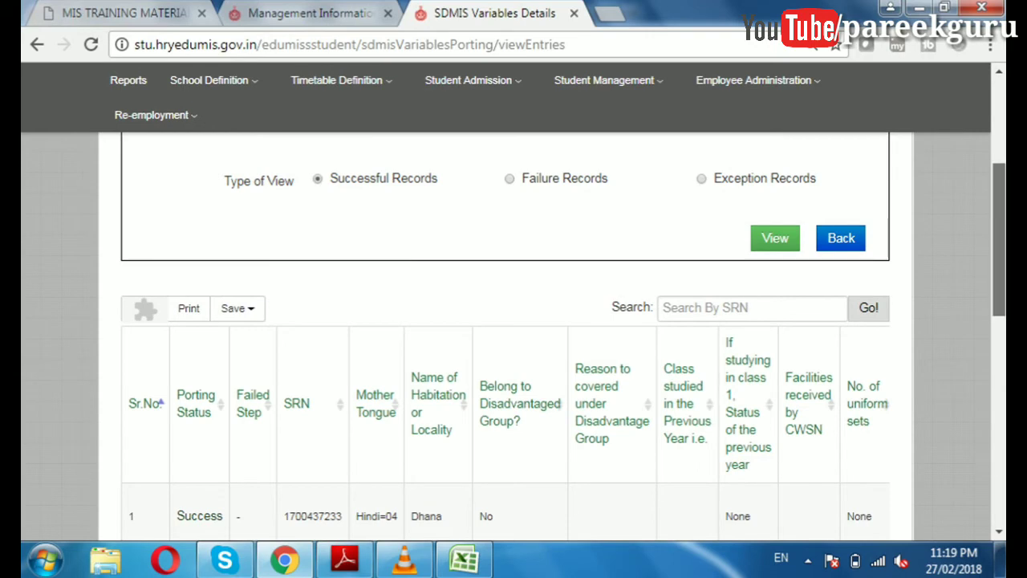
{"action": "scroll", "coordinate": [514, 321], "scroll_direction": "up", "scroll_amount": 1}
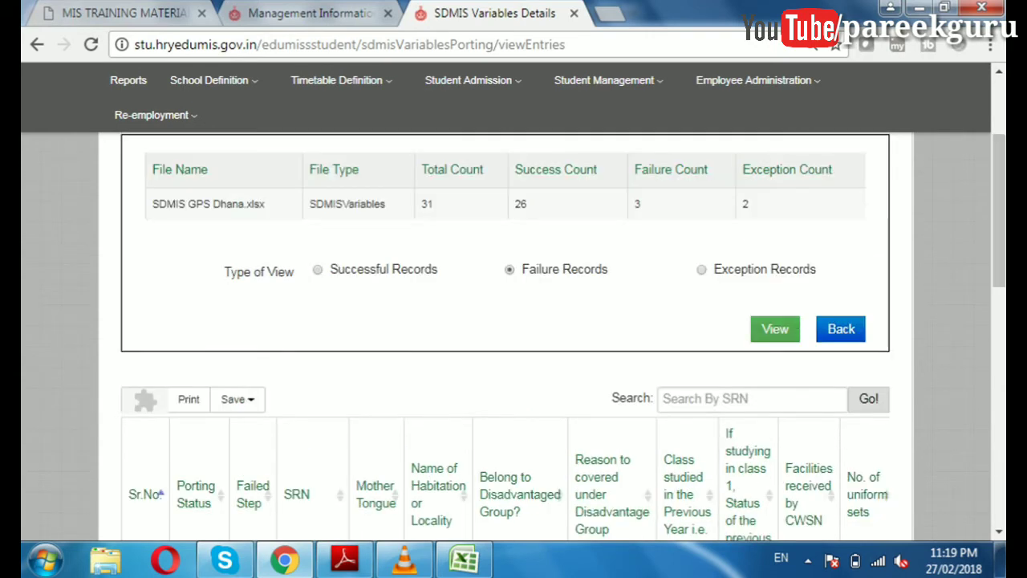
{"action": "left_click", "coordinate": [775, 329]}
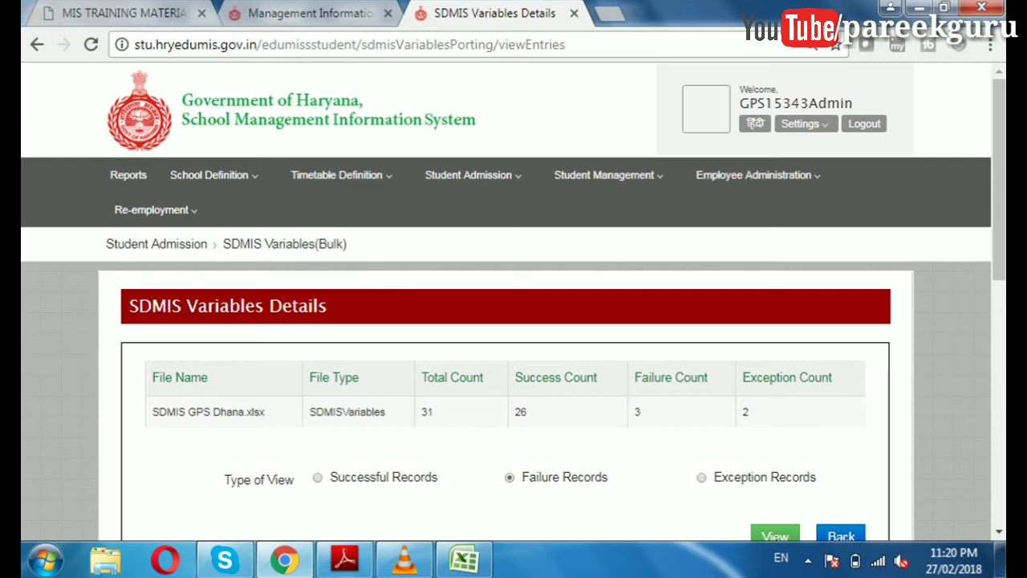
- Examine the failed records and open the Data Porting Log Details of the first one
{"action": "scroll", "coordinate": [514, 305], "scroll_direction": "down", "scroll_amount": 1}
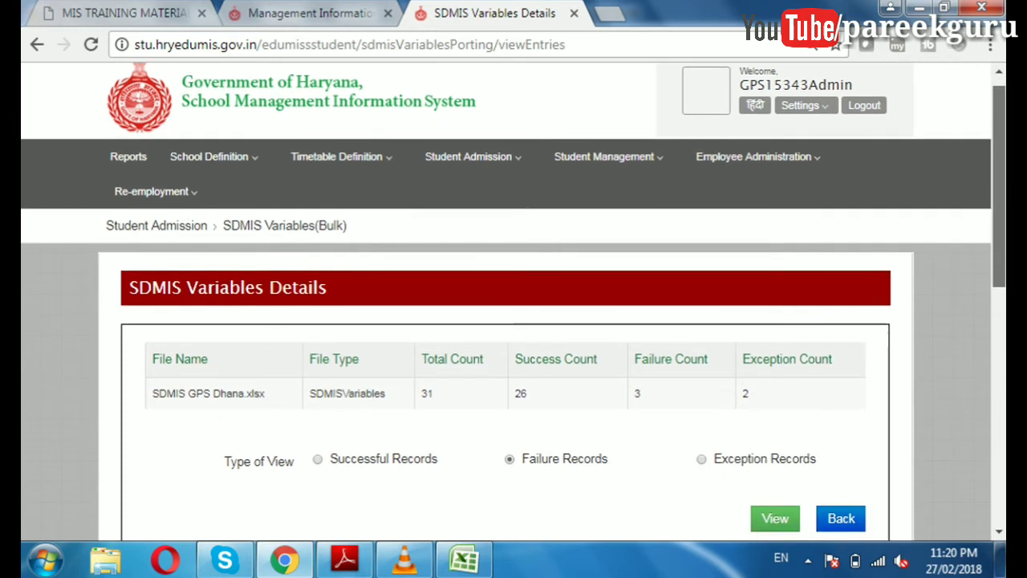
{"action": "scroll", "coordinate": [513, 321], "scroll_direction": "down", "scroll_amount": 3}
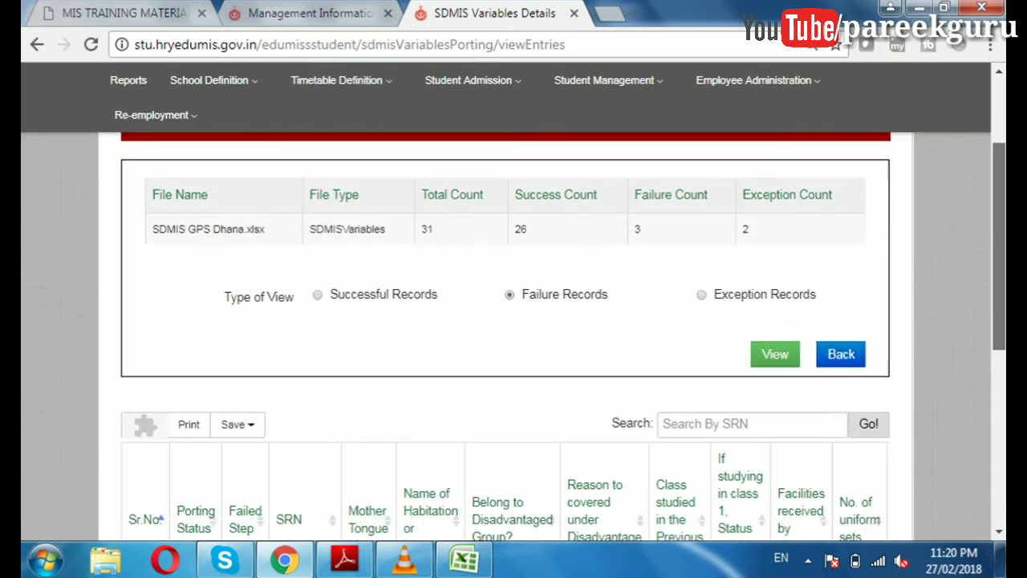
{"action": "scroll", "coordinate": [513, 321], "scroll_direction": "down", "scroll_amount": 3}
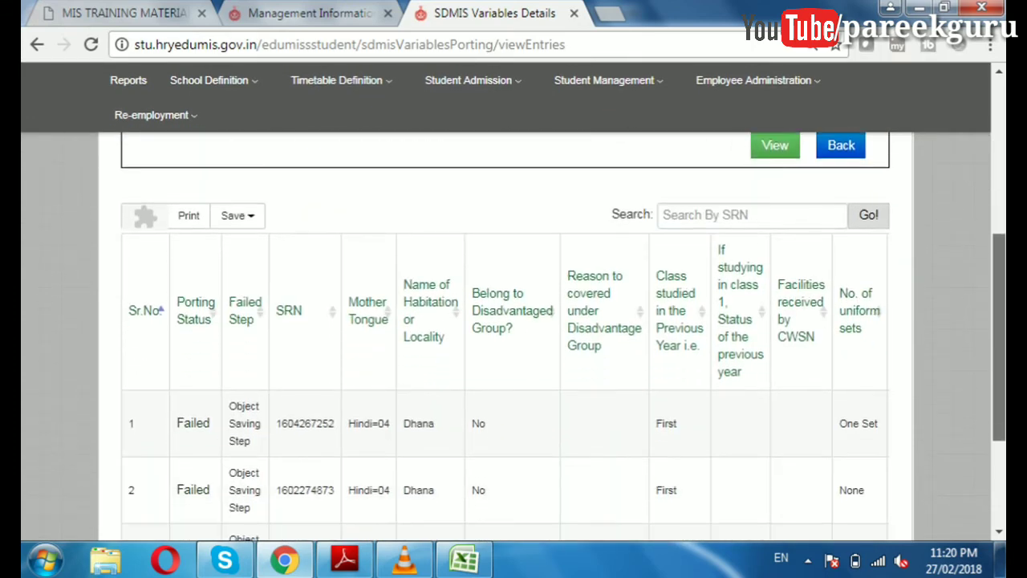
{"action": "scroll", "coordinate": [514, 338], "scroll_direction": "down", "scroll_amount": 1}
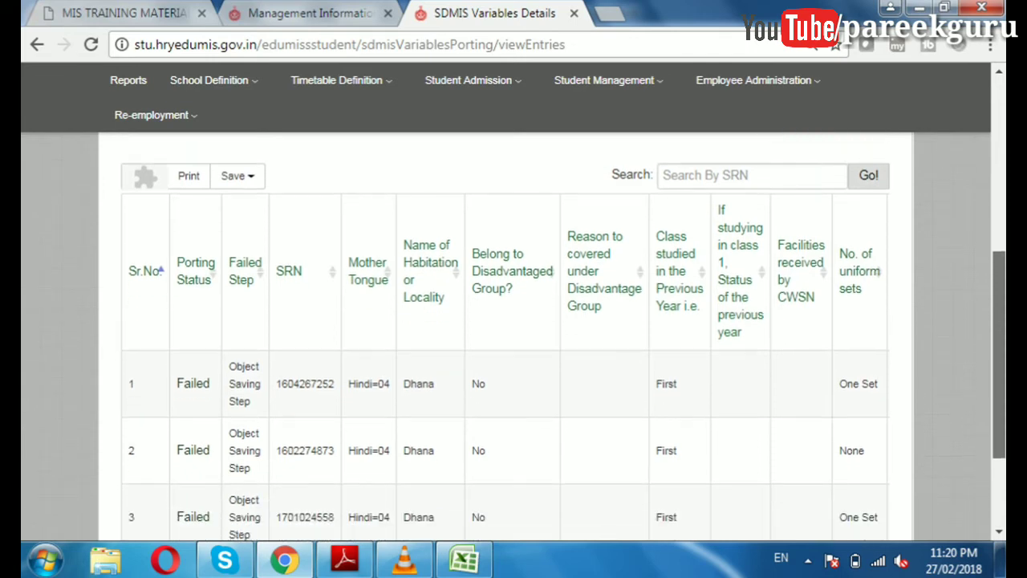
{"action": "scroll", "coordinate": [562, 342], "scroll_direction": "down", "scroll_amount": 1}
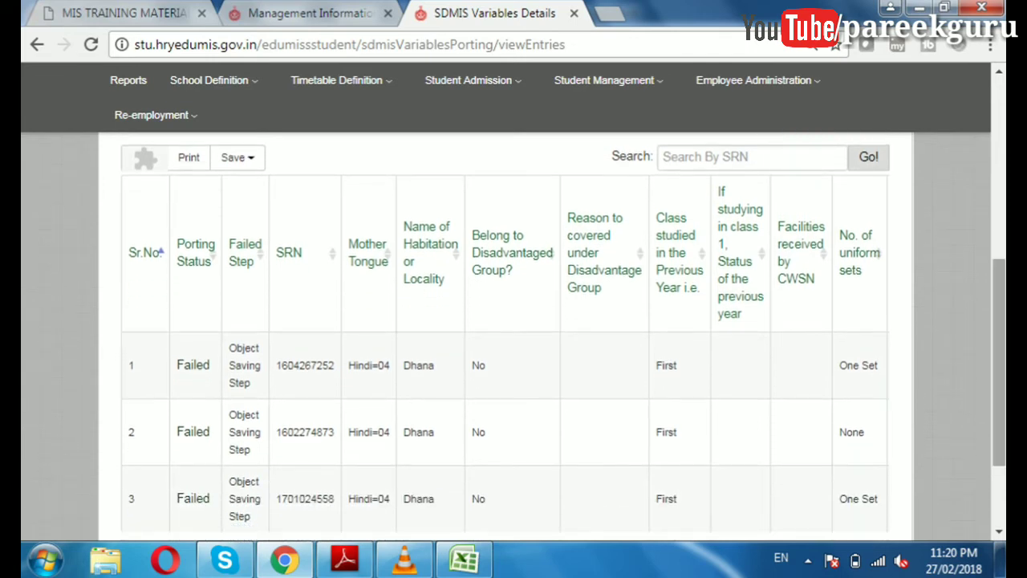
{"action": "left_click", "coordinate": [193, 365]}
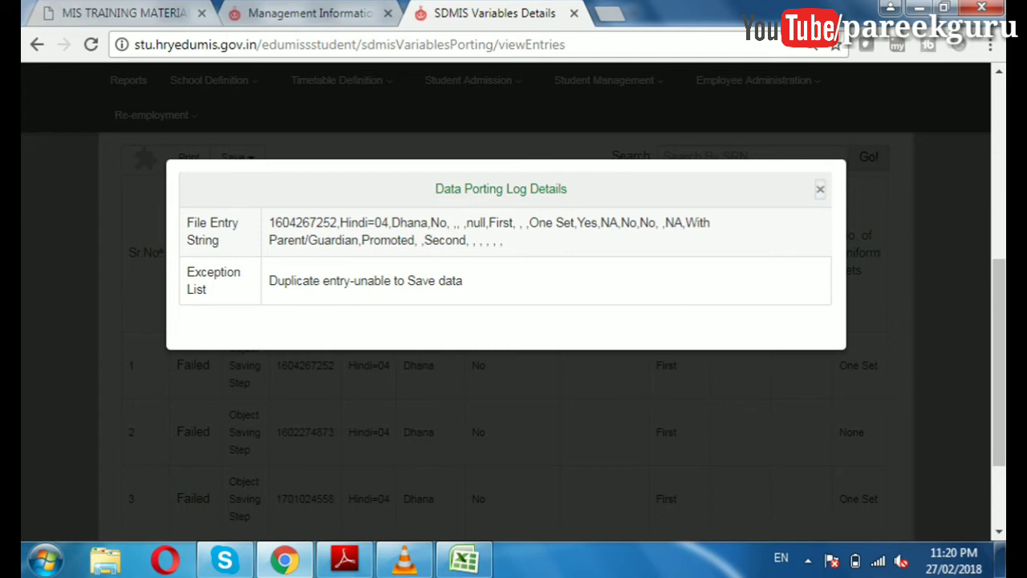
- Close the log details of the failed record and go back from the failure records to the SDMIS data porting page
{"action": "left_click", "coordinate": [819, 190]}
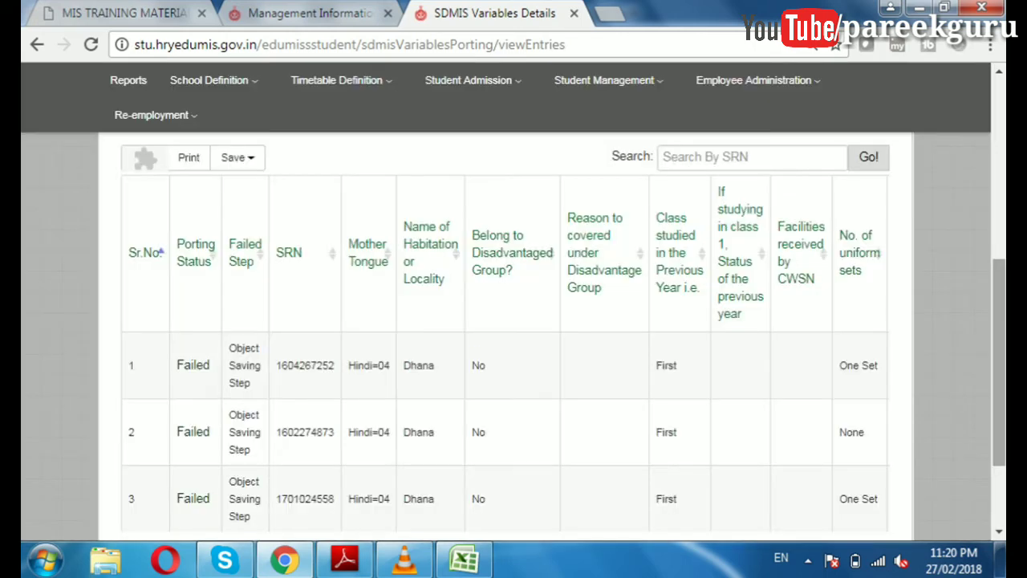
{"action": "scroll", "coordinate": [514, 337], "scroll_direction": "down", "scroll_amount": 1}
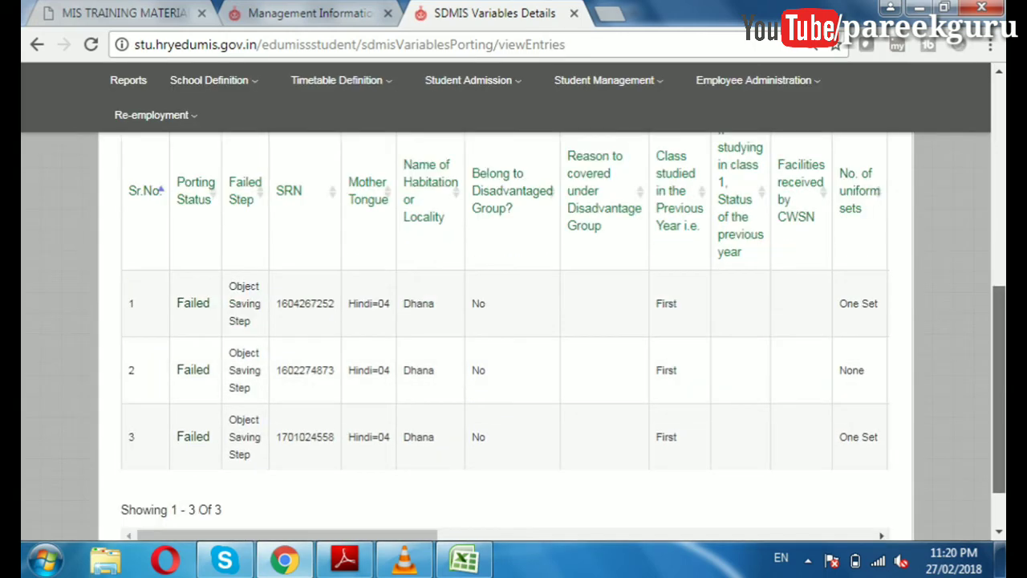
{"action": "scroll", "coordinate": [513, 337], "scroll_direction": "down", "scroll_amount": 1}
{"action": "scroll", "coordinate": [514, 337], "scroll_direction": "up", "scroll_amount": 1}
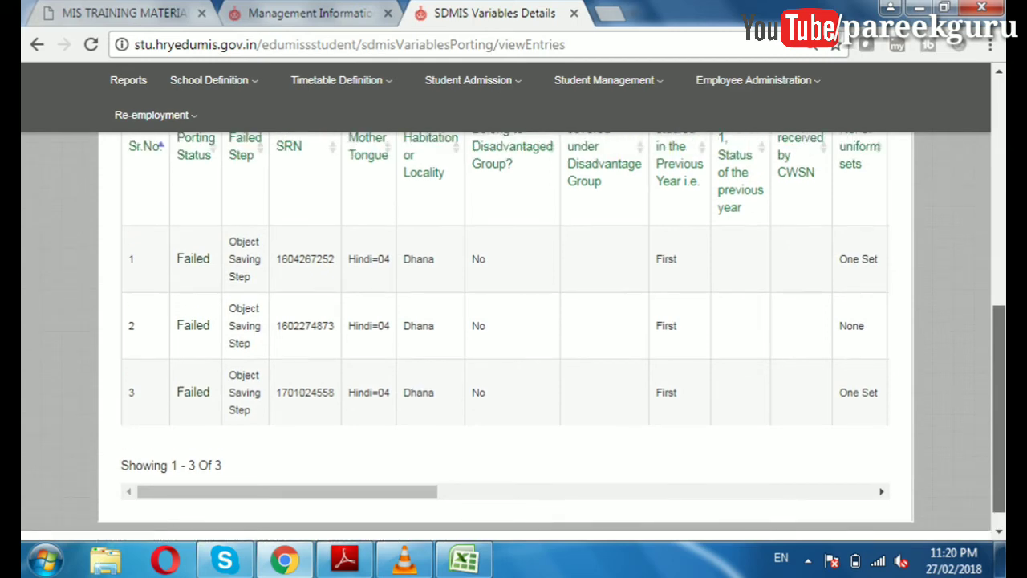
{"action": "scroll", "coordinate": [514, 337], "scroll_direction": "up", "scroll_amount": 2}
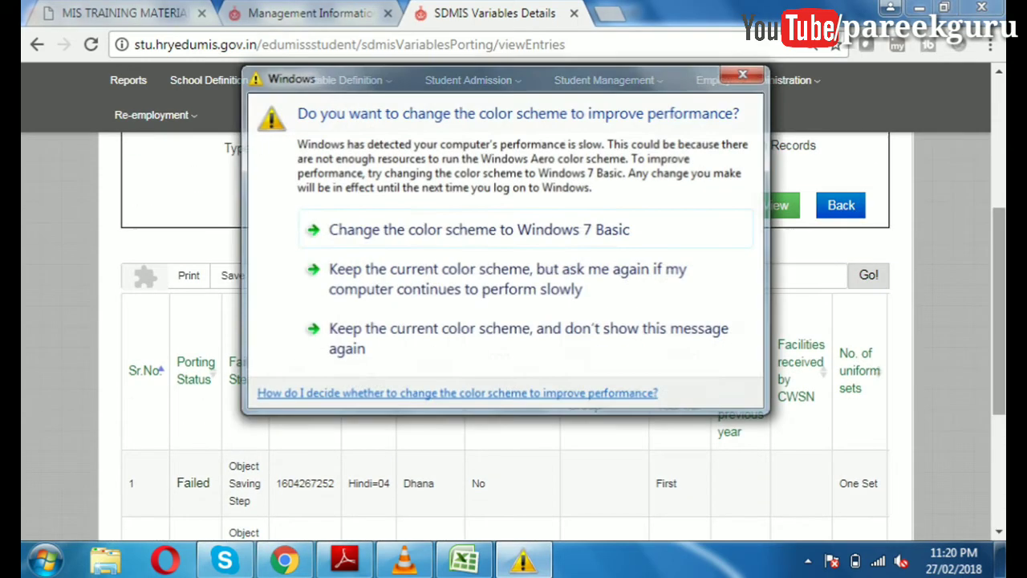
{"action": "left_click", "coordinate": [745, 72]}
{"action": "left_click_drag", "start_coordinate": [998, 312], "coordinate": [998, 280]}
{"action": "scroll", "coordinate": [514, 337], "scroll_direction": "up", "scroll_amount": 2}
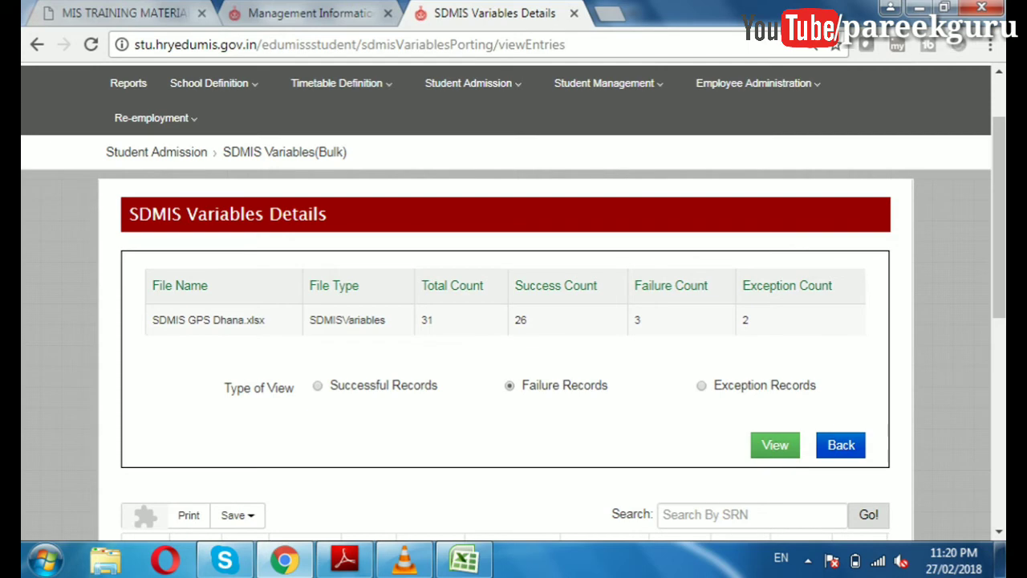
{"action": "left_click", "coordinate": [841, 444]}
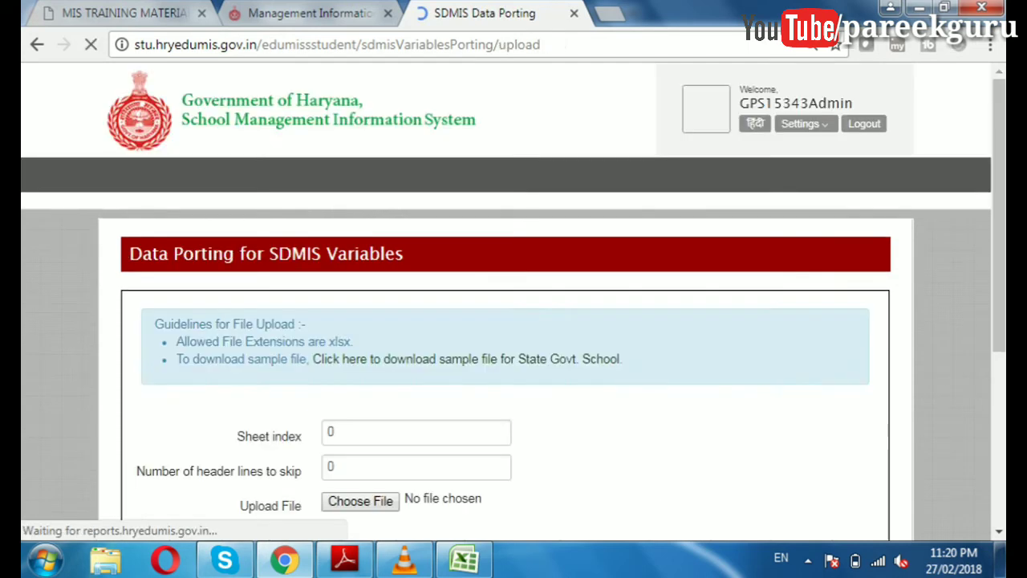
- Download the uploaded file SDMIS GPS Dhana.xlsx from the uploaded files list and open it in Excel
{"action": "scroll", "coordinate": [514, 321], "scroll_direction": "down", "scroll_amount": 5}
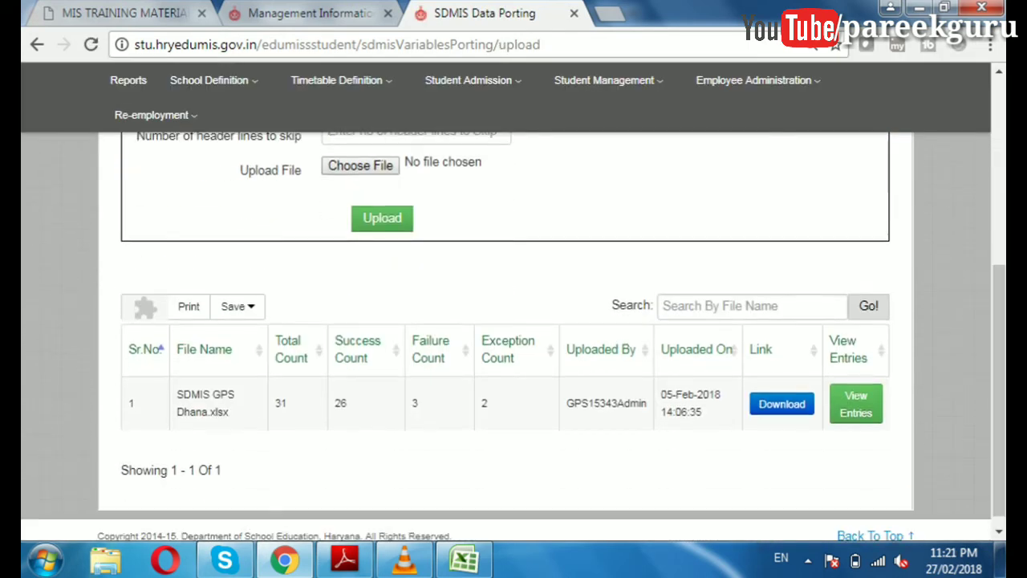
{"action": "left_click", "coordinate": [782, 404]}
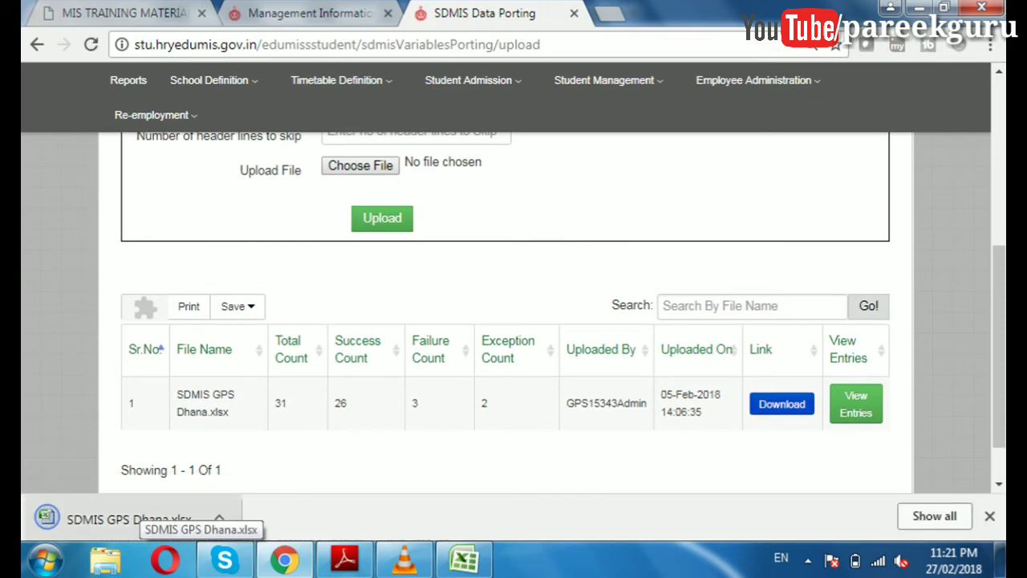
{"action": "left_click", "coordinate": [143, 517]}
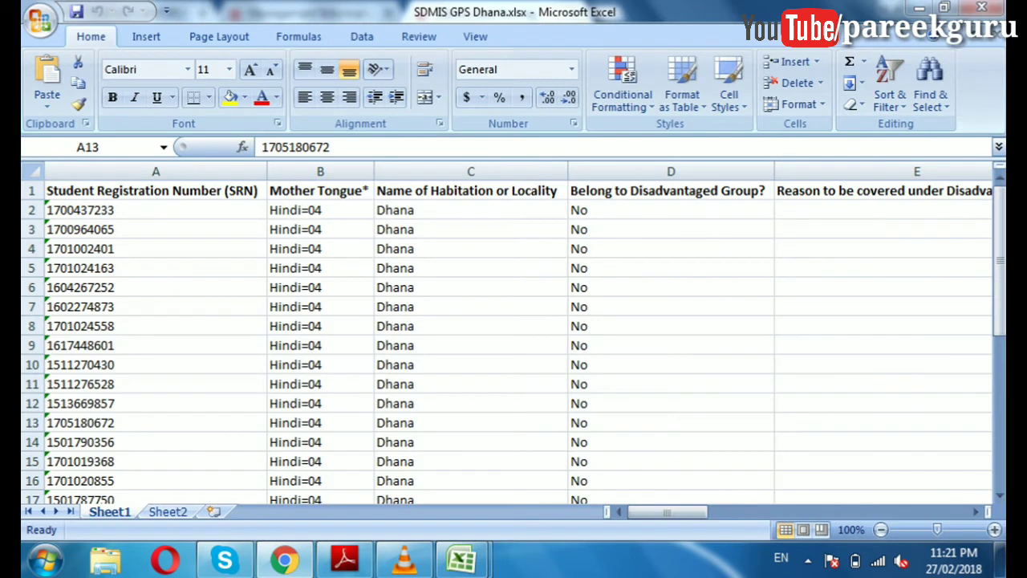
- Review the Student Registration Number column of Sheet1 down to its last filled row
{"action": "key", "text": "Down"}
{"action": "key", "text": "Down"}
{"action": "key", "text": "Down"}
{"action": "key", "text": "Down"}
{"action": "key", "text": "Down"}
{"action": "key", "text": "Down"}
{"action": "key", "text": "Down"}
{"action": "key", "text": "Down"}
{"action": "key", "text": "Down"}
{"action": "key", "text": "Down"}
{"action": "key", "text": "Down"}
{"action": "key", "text": "Down"}
{"action": "key", "text": "Down"}
{"action": "key", "text": "Down"}
{"action": "key", "text": "Down"}
{"action": "key", "text": "Down"}
{"action": "key", "text": "Down"}
{"action": "key", "text": "Down"}
{"action": "key", "text": "Down"}
{"action": "key", "text": "Down"}
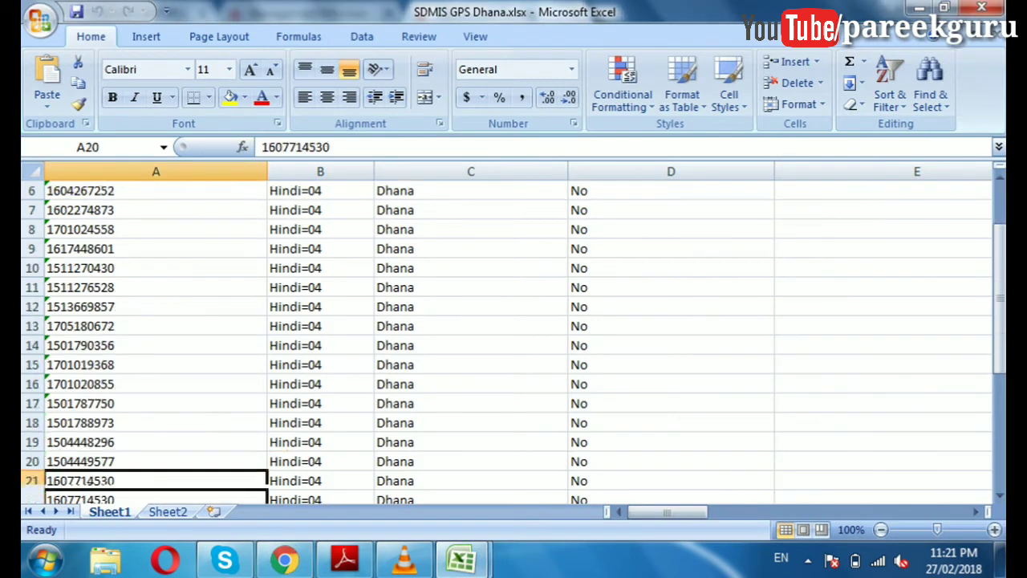
{"action": "key", "text": "Up"}
{"action": "key", "text": "Up"}
{"action": "key", "text": "Up"}
{"action": "key", "text": "Up"}
{"action": "key", "text": "Up"}
{"action": "key", "text": "Up"}
{"action": "key", "text": "Up"}
{"action": "key", "text": "Up"}
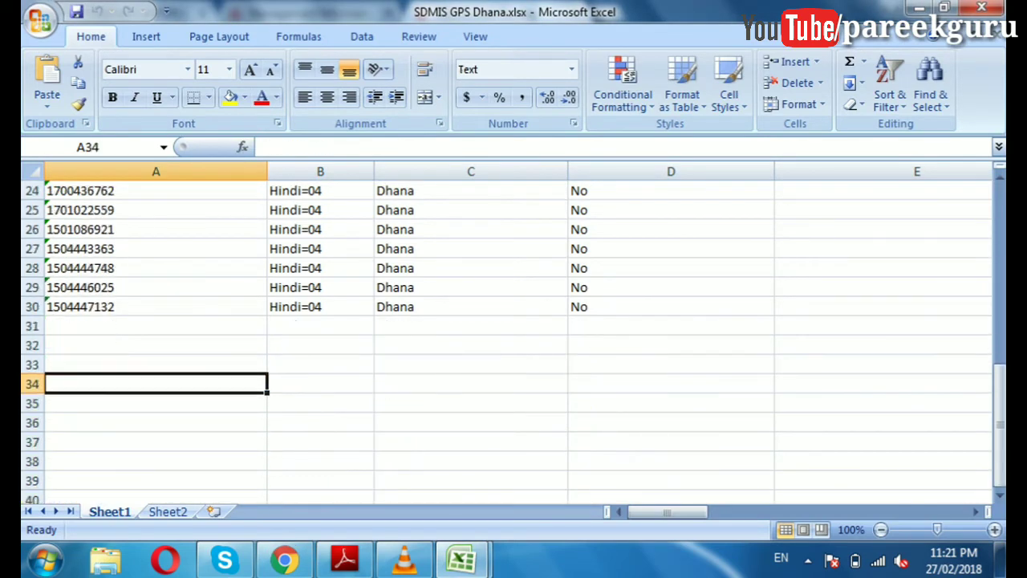
{"action": "key", "text": "Up"}
{"action": "key", "text": "Down"}
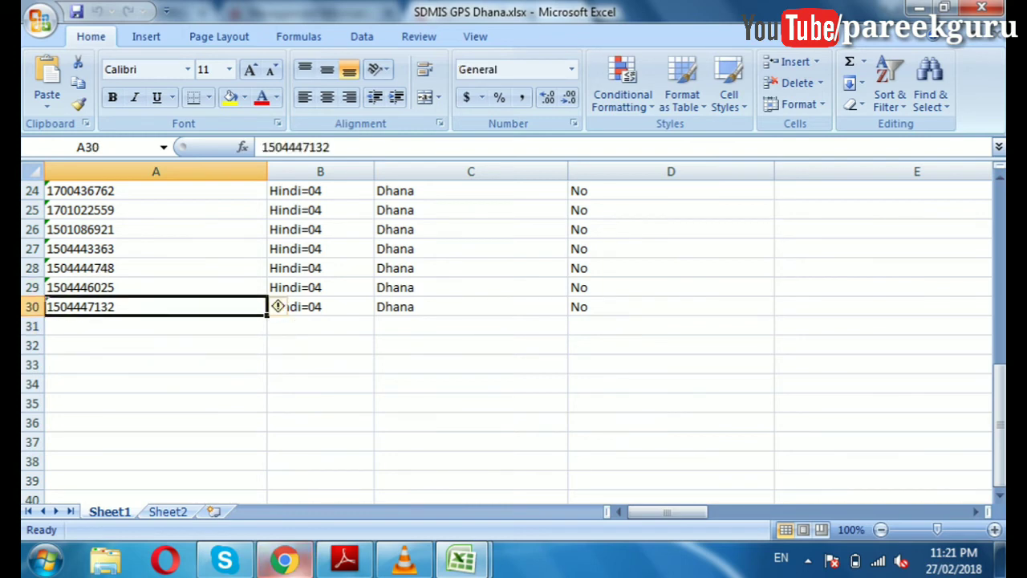
- Switch back to the MIS portal in Chrome and log out of the current school account
{"action": "left_click", "coordinate": [284, 559]}
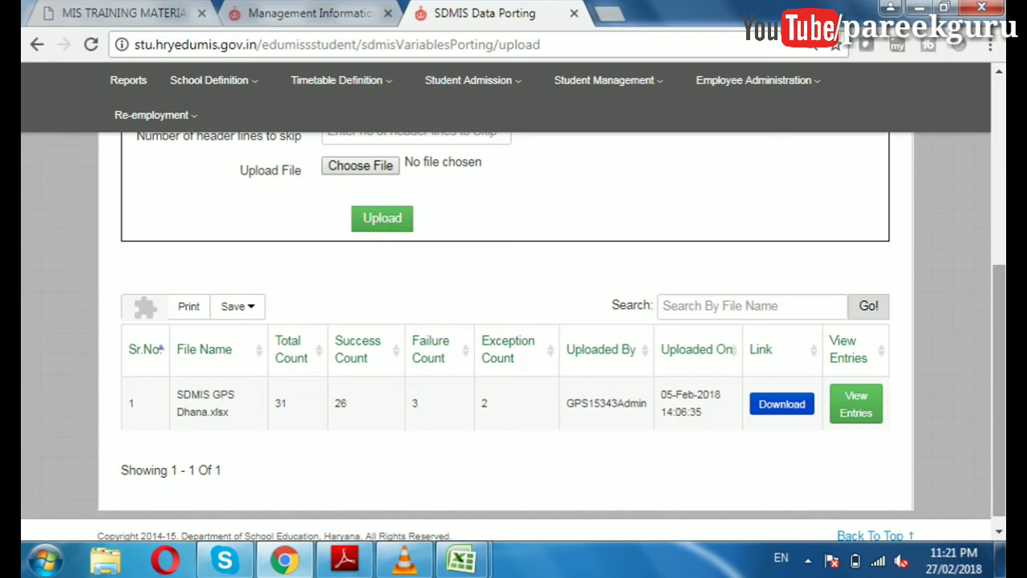
{"action": "scroll", "coordinate": [514, 334], "scroll_direction": "up", "scroll_amount": 1}
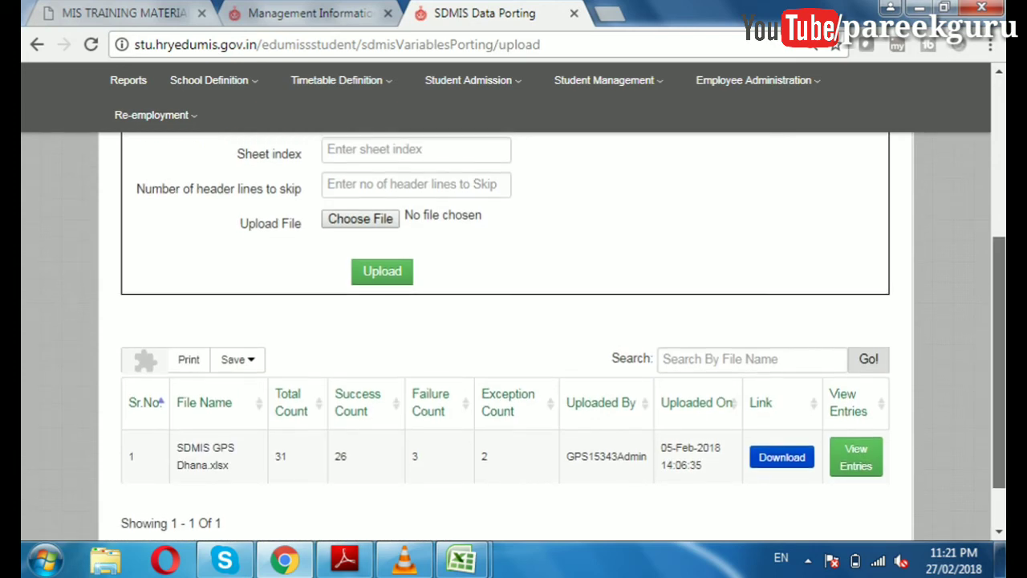
{"action": "scroll", "coordinate": [513, 334], "scroll_direction": "up", "scroll_amount": 4}
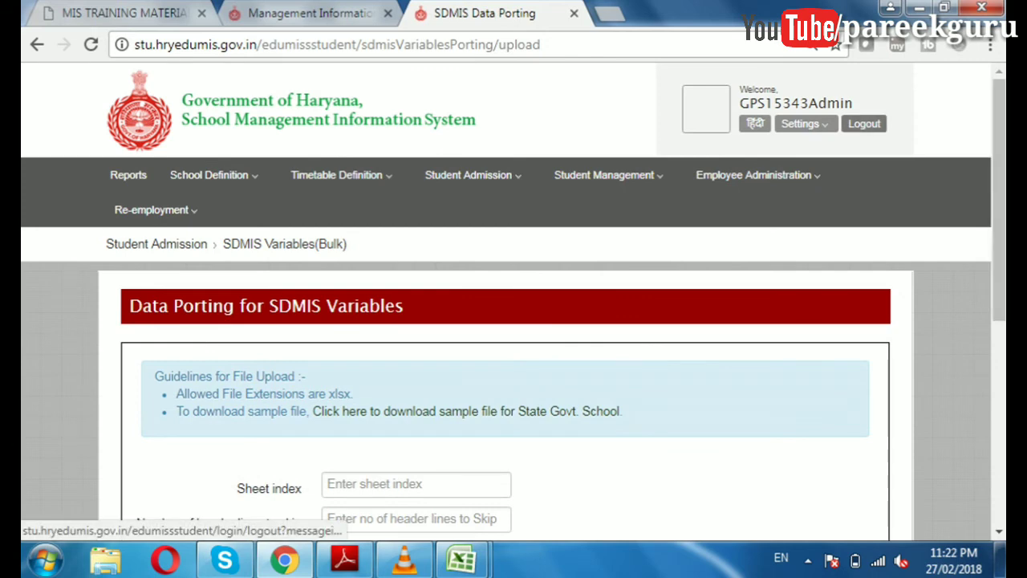
{"action": "left_click", "coordinate": [864, 124]}
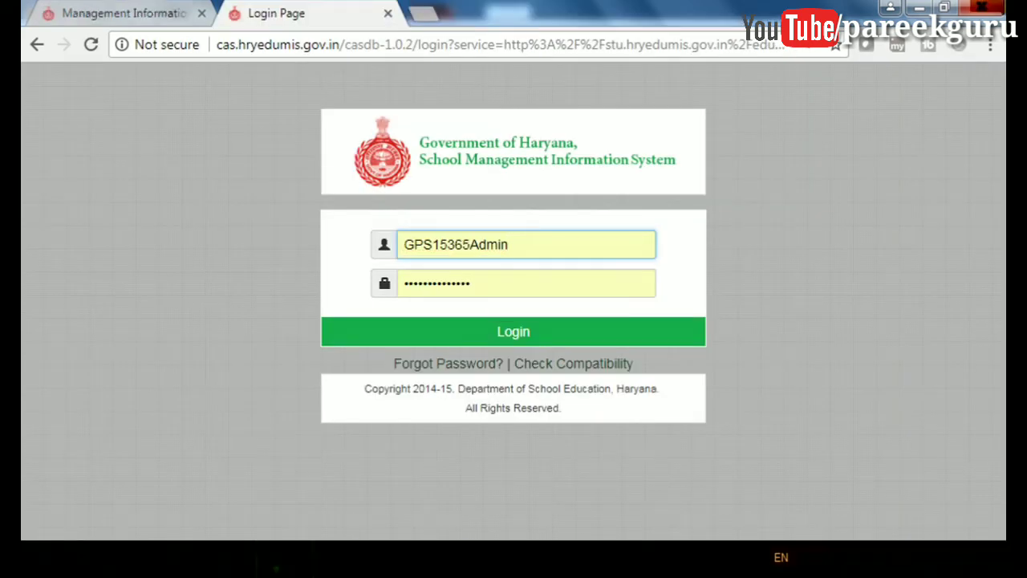
- Log in with the other saved school admin account and open the SDMIS Variables(Bulk) page for student admission
{"action": "key", "text": "Return"}
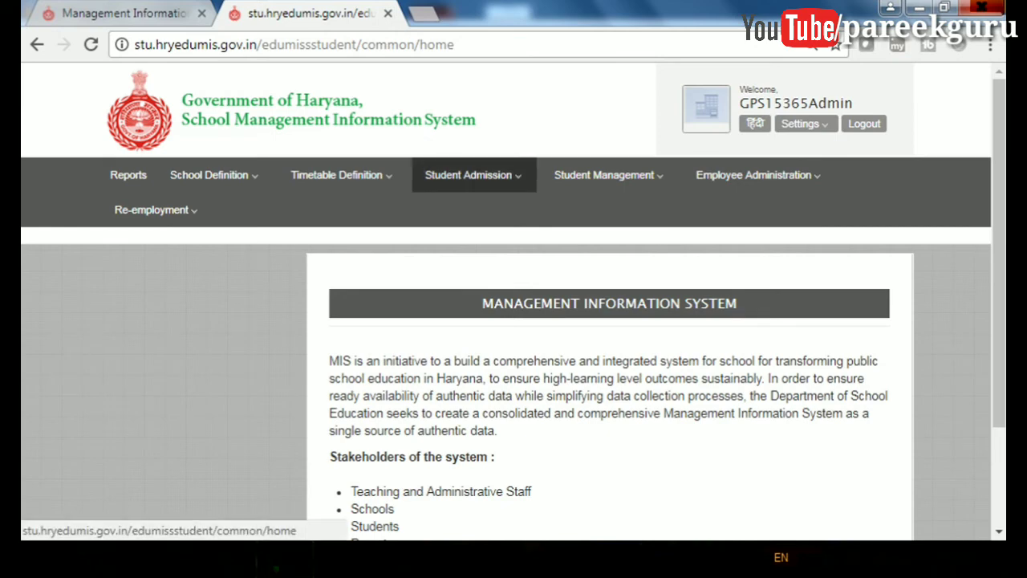
{"action": "left_click", "coordinate": [473, 175]}
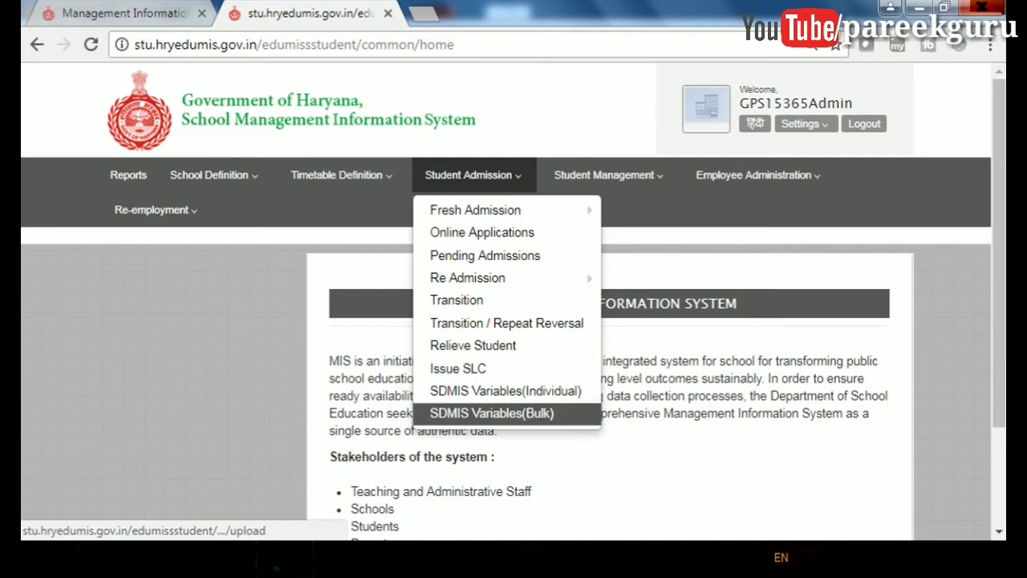
{"action": "left_click", "coordinate": [491, 414]}
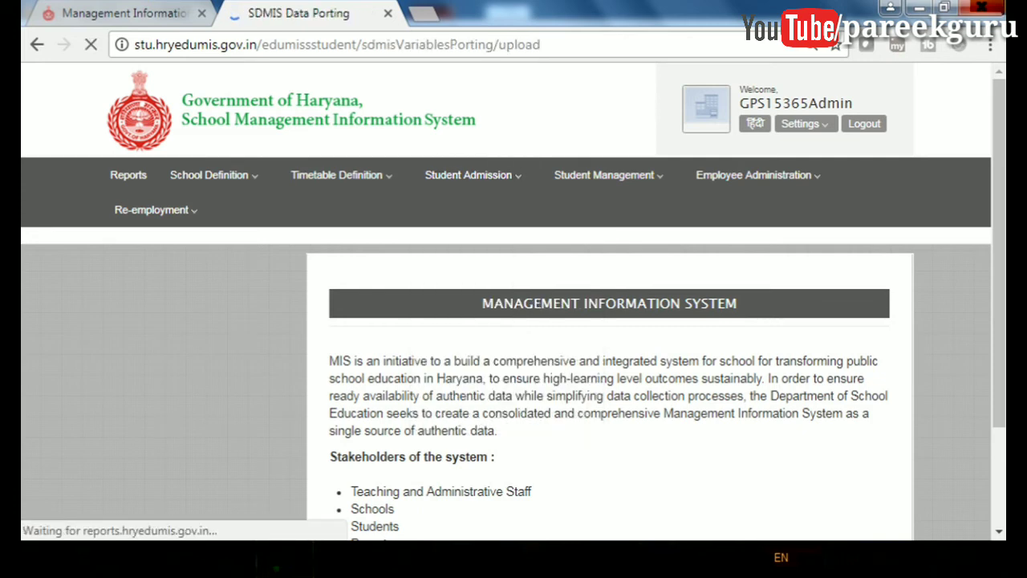
{"action": "scroll", "coordinate": [514, 321], "scroll_direction": "down", "scroll_amount": 4}
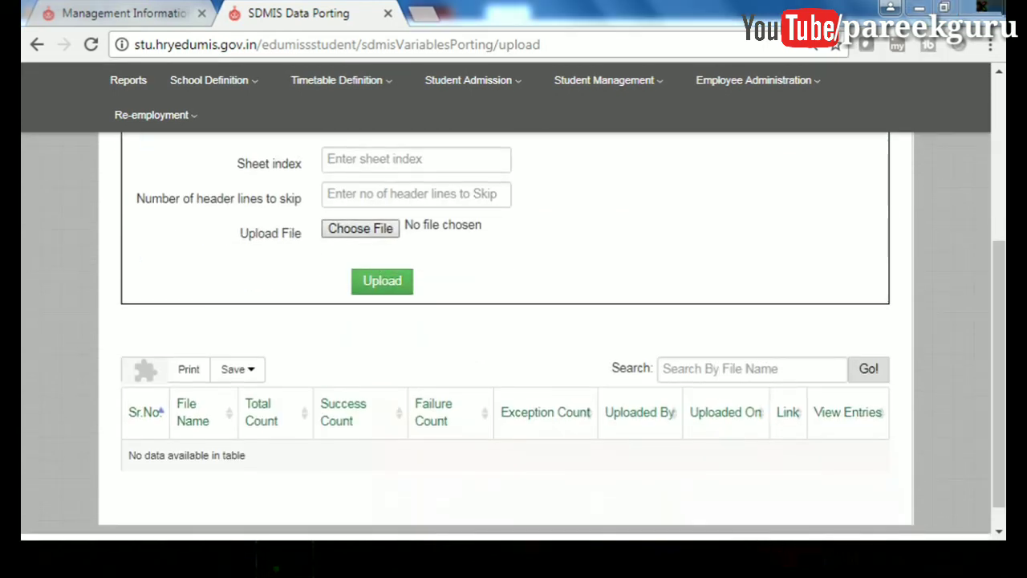
- Choose SDMIS GPS Bass.xlsx from the Desktop as the SDMIS variables file and upload it
{"action": "left_click", "coordinate": [360, 228]}
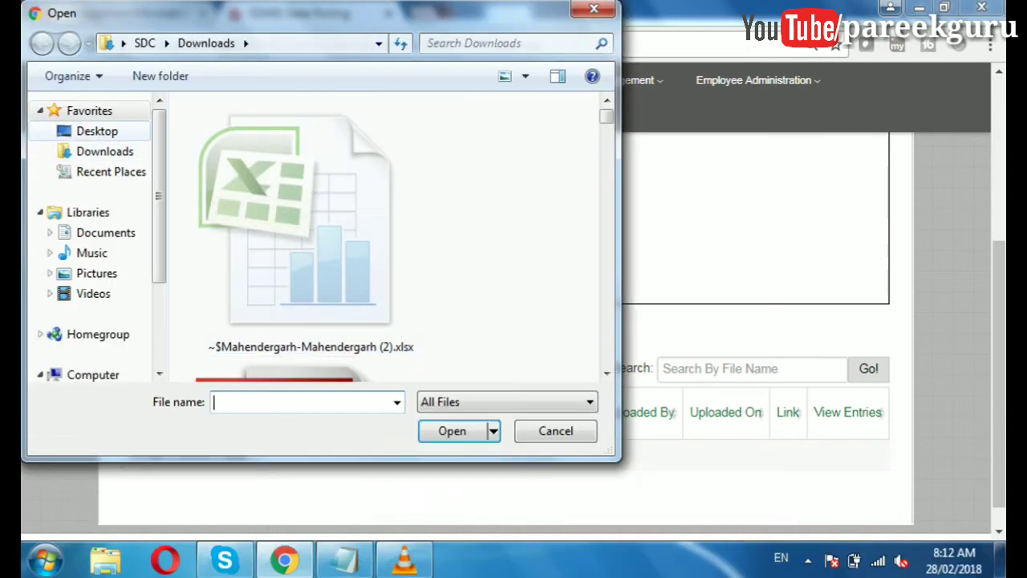
{"action": "left_click", "coordinate": [96, 131]}
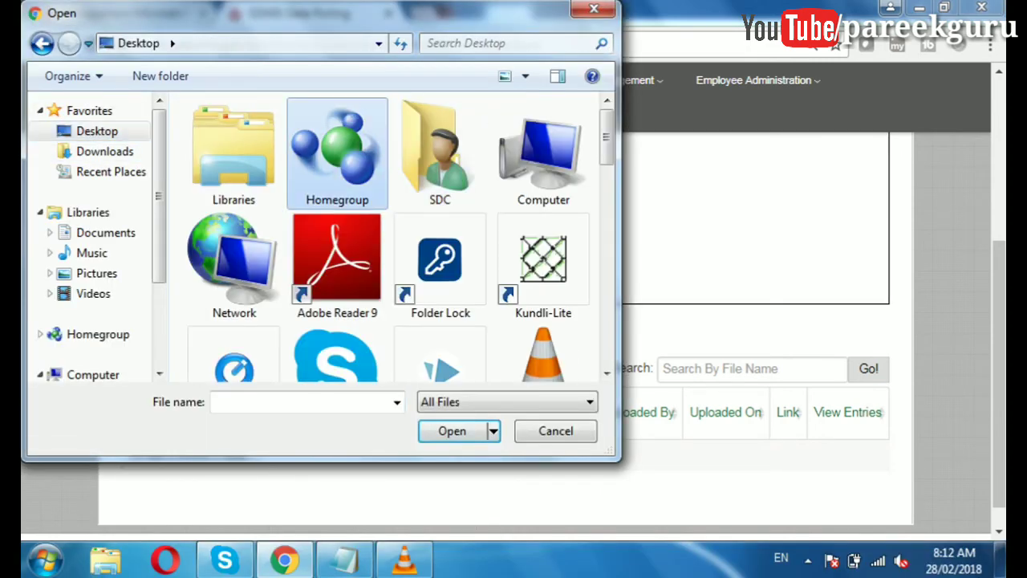
{"action": "scroll", "coordinate": [390, 237], "scroll_direction": "down", "scroll_amount": 8}
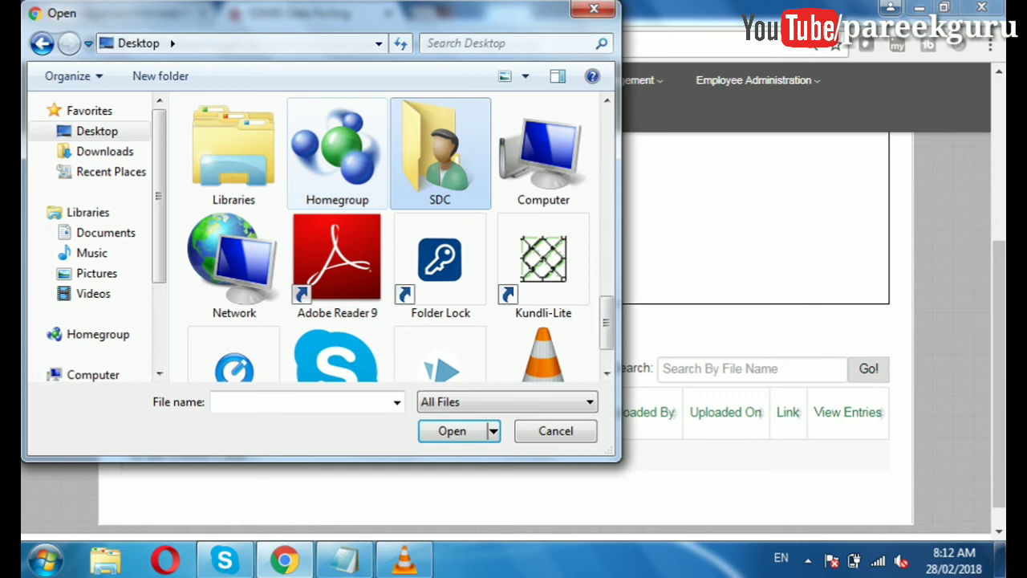
{"action": "left_click", "coordinate": [439, 153]}
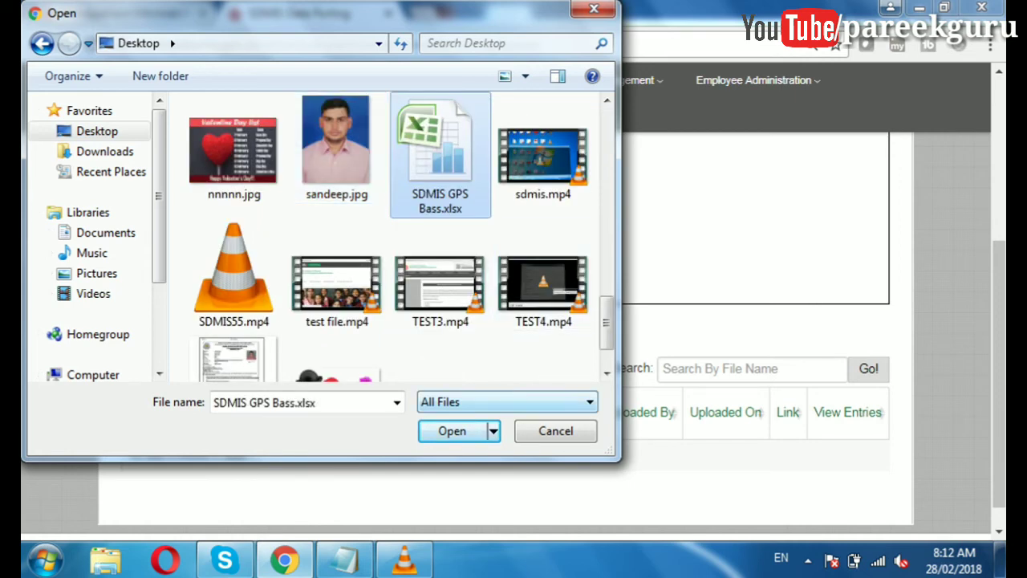
{"action": "left_click", "coordinate": [452, 431]}
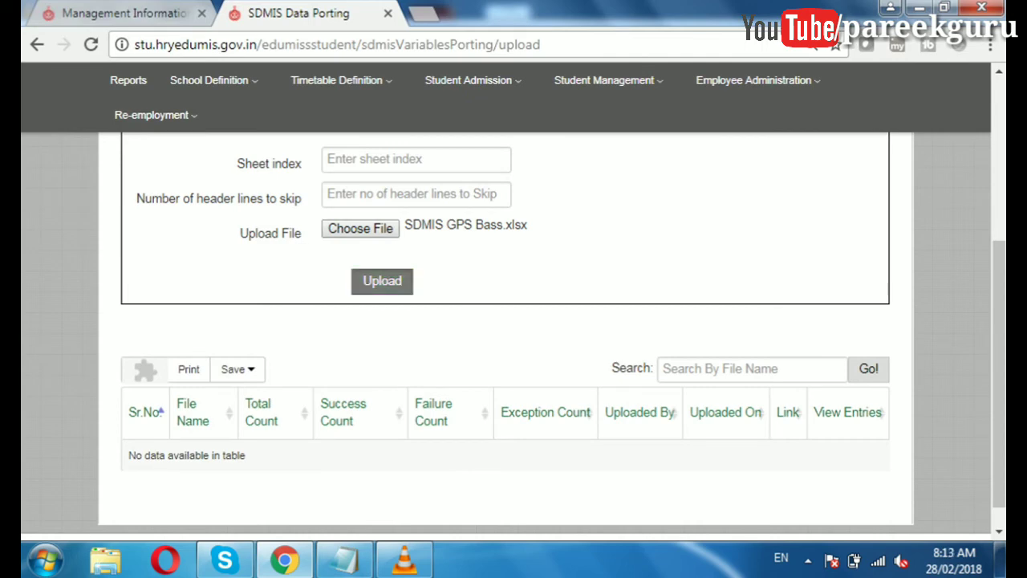
{"action": "left_click", "coordinate": [382, 281]}
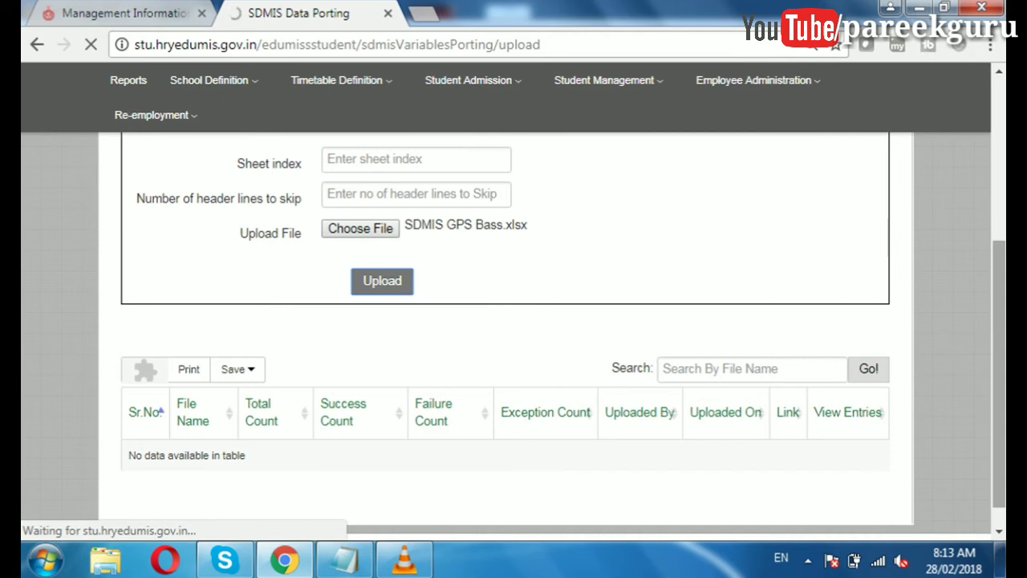
- Examine the Data Porting Status page for the uploaded file's current status, record counts and entries table
{"action": "left_click_drag", "start_coordinate": [999, 375], "coordinate": [998, 327]}
{"action": "scroll", "coordinate": [514, 337], "scroll_direction": "up", "scroll_amount": 1}
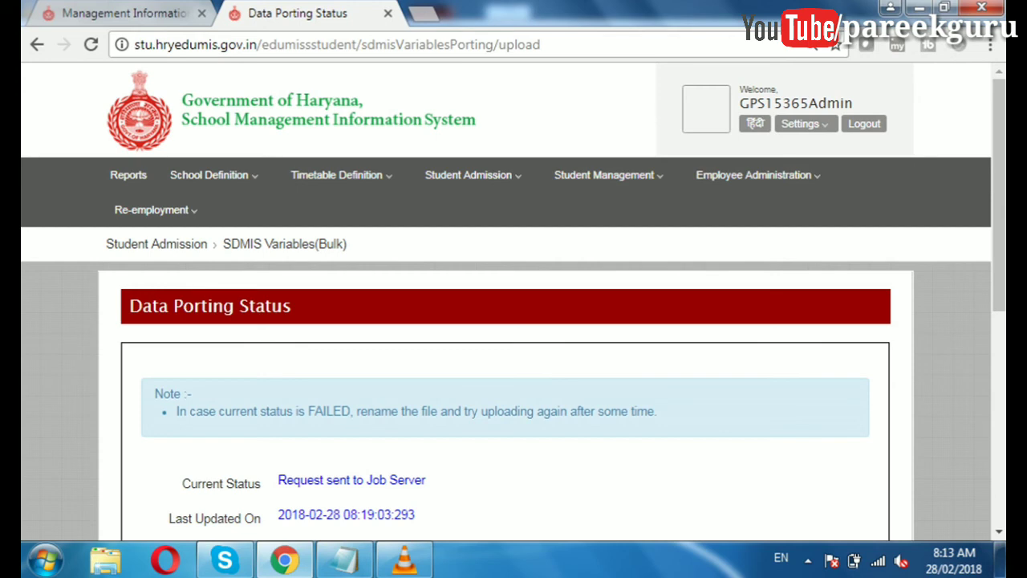
{"action": "scroll", "coordinate": [514, 302], "scroll_direction": "down", "scroll_amount": 3}
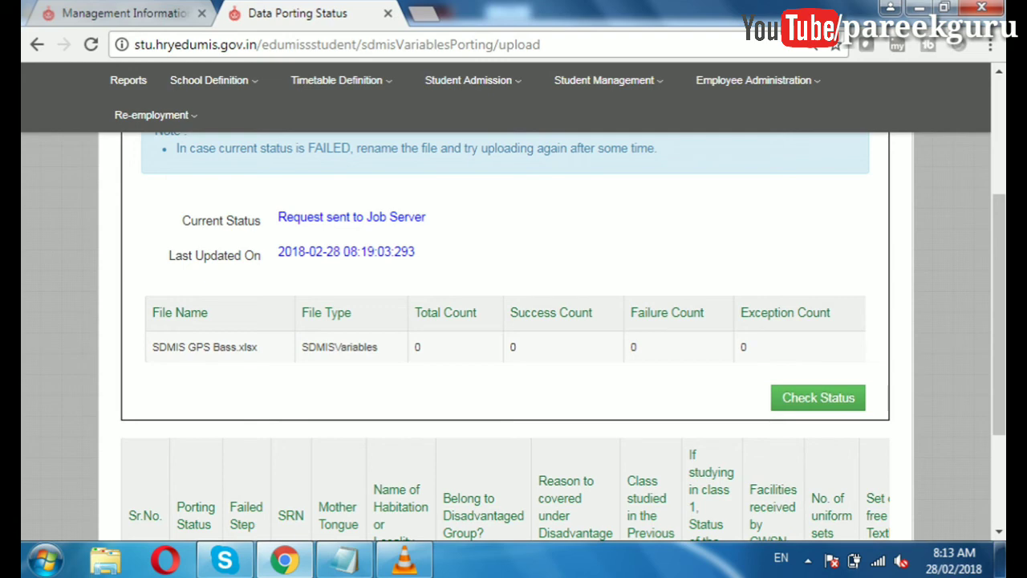
{"action": "scroll", "coordinate": [513, 337], "scroll_direction": "down", "scroll_amount": 2}
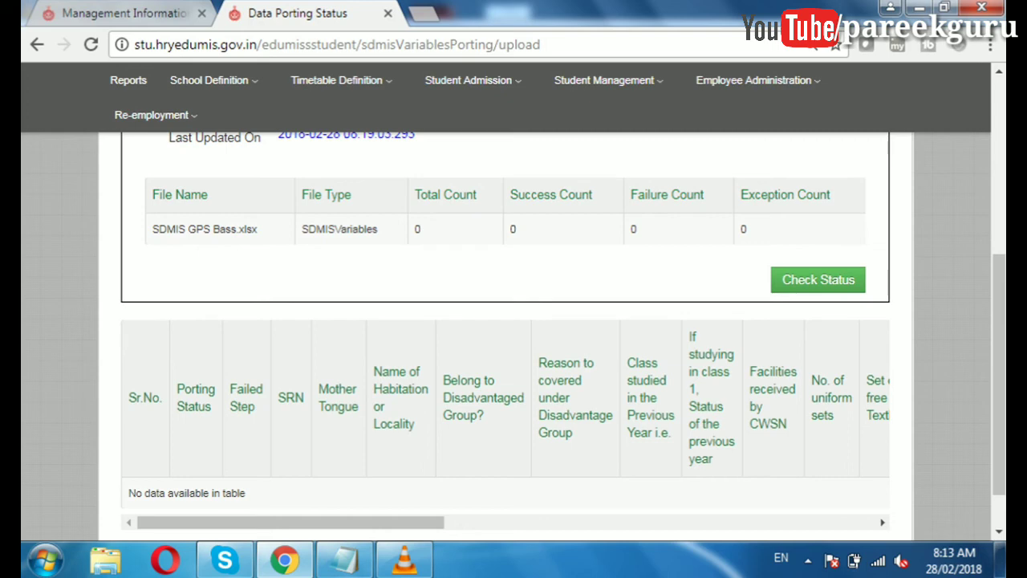
{"action": "scroll", "coordinate": [513, 337], "scroll_direction": "up", "scroll_amount": 1}
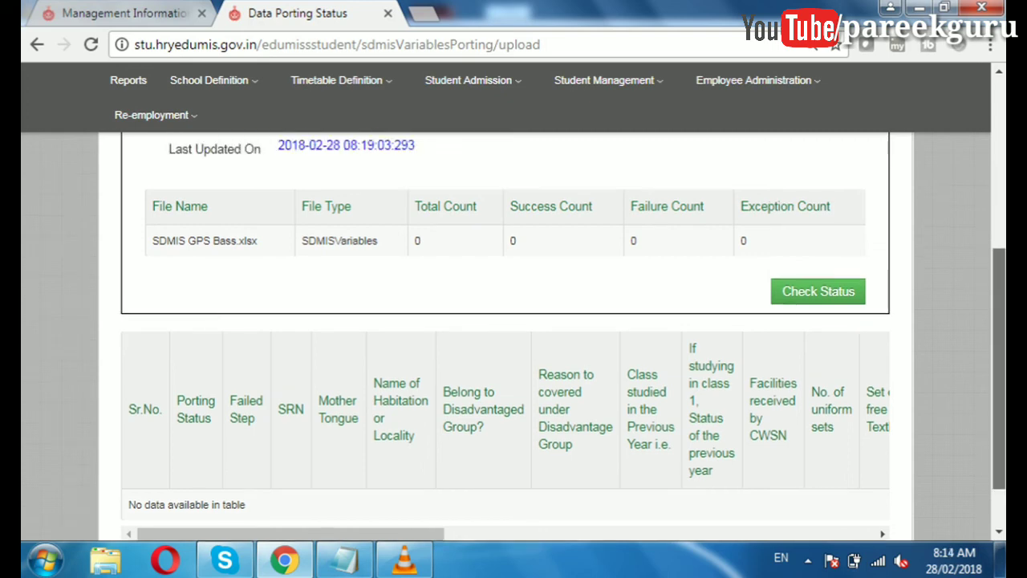
{"action": "scroll", "coordinate": [514, 337], "scroll_direction": "up", "scroll_amount": 1}
{"action": "scroll", "coordinate": [514, 337], "scroll_direction": "up", "scroll_amount": 1}
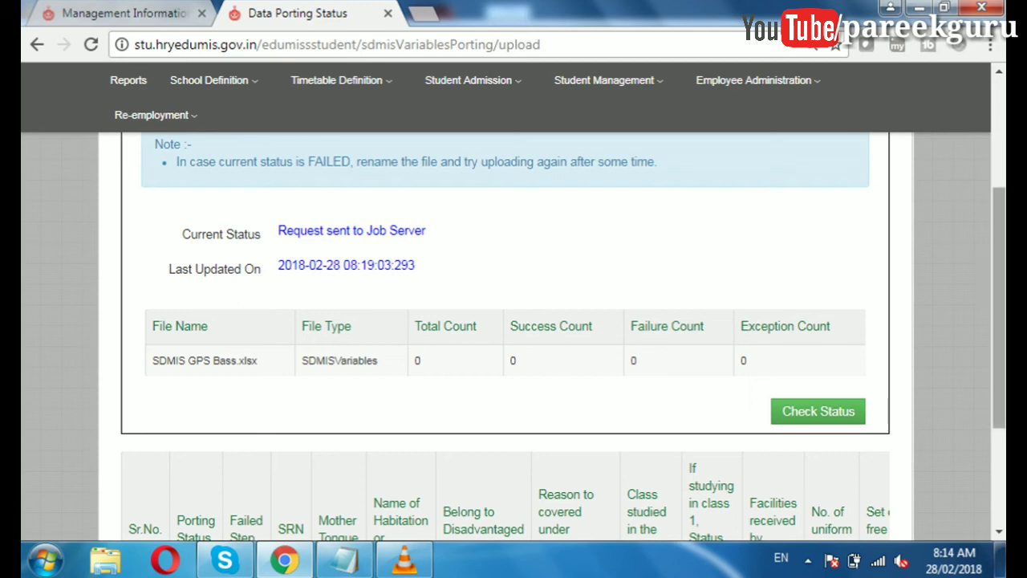
{"action": "left_click_drag", "start_coordinate": [999, 308], "coordinate": [998, 195]}
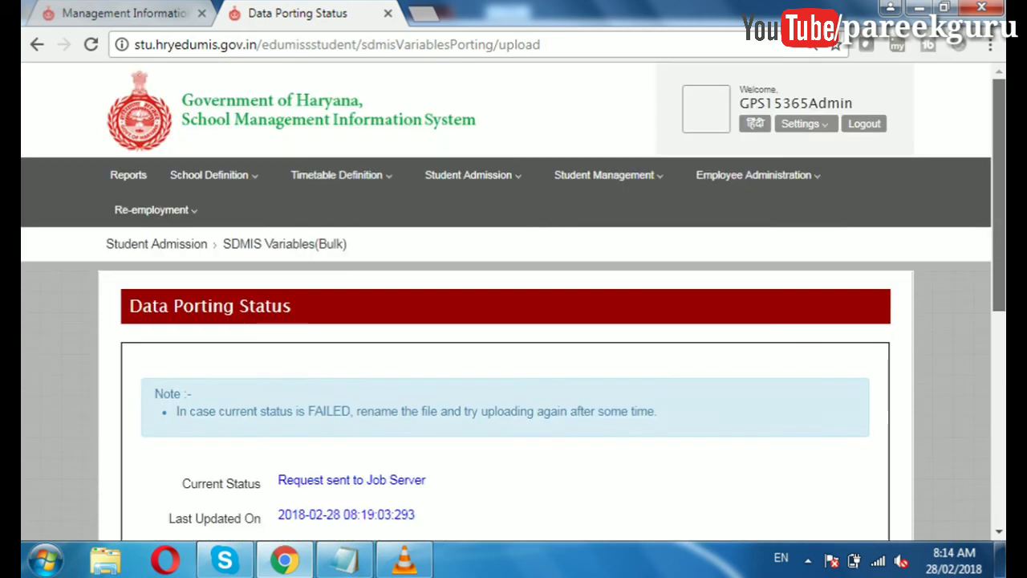
{"action": "scroll", "coordinate": [513, 337], "scroll_direction": "down", "scroll_amount": 5}
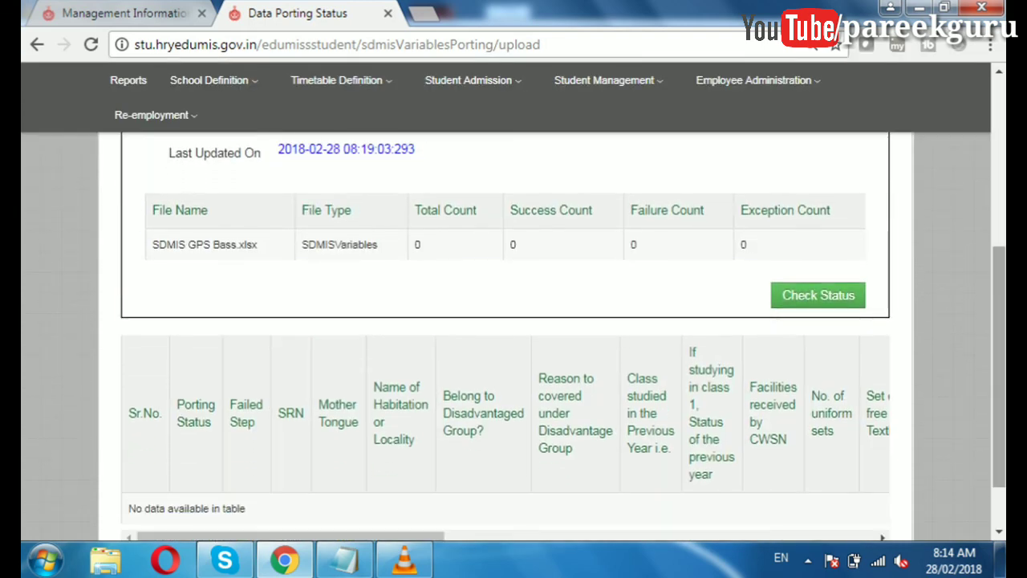
{"action": "scroll", "coordinate": [513, 337], "scroll_direction": "up", "scroll_amount": 5}
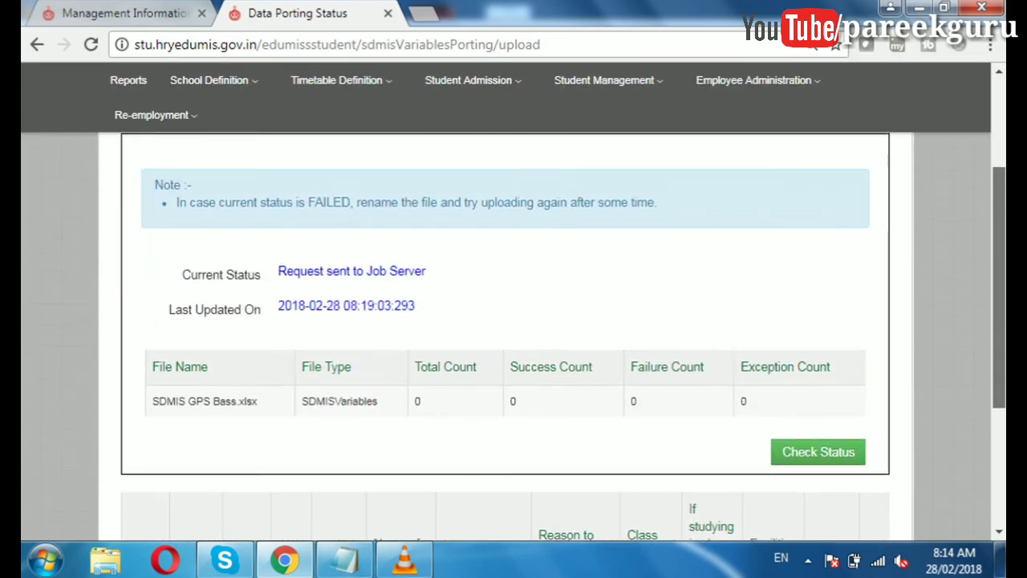
{"action": "scroll", "coordinate": [514, 321], "scroll_direction": "down", "scroll_amount": 4}
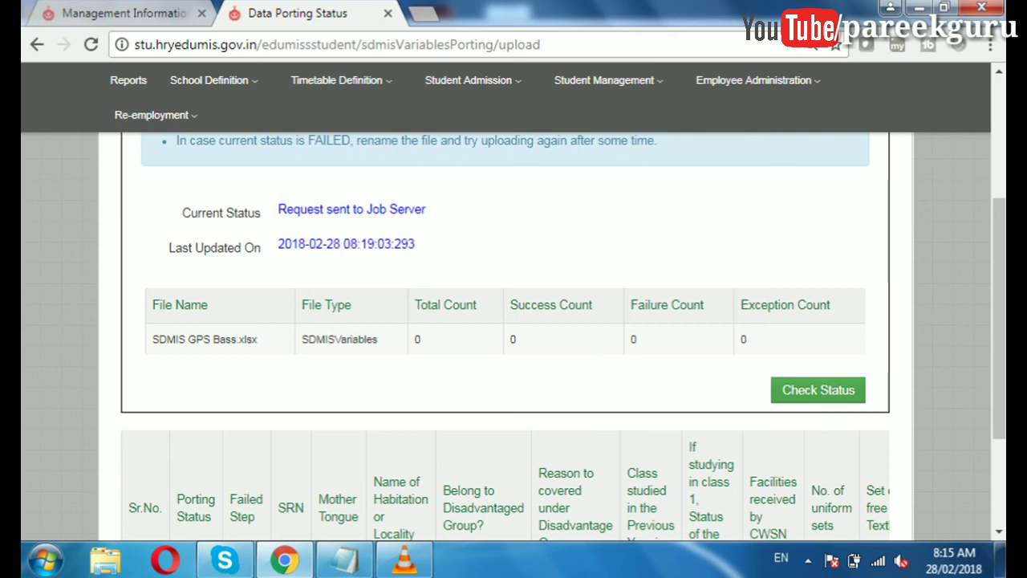
- Check the porting status of SDMIS GPS Bass.xlsx and review its current status, record counts and first entries
{"action": "left_click_drag", "start_coordinate": [999, 318], "coordinate": [999, 268]}
{"action": "scroll", "coordinate": [514, 337], "scroll_direction": "down", "scroll_amount": 3}
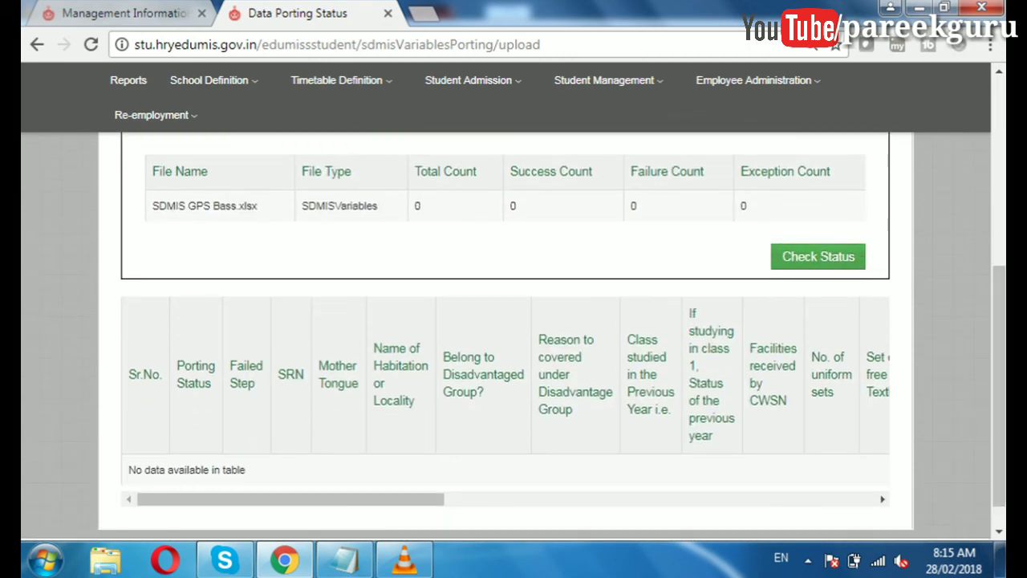
{"action": "left_click", "coordinate": [818, 256]}
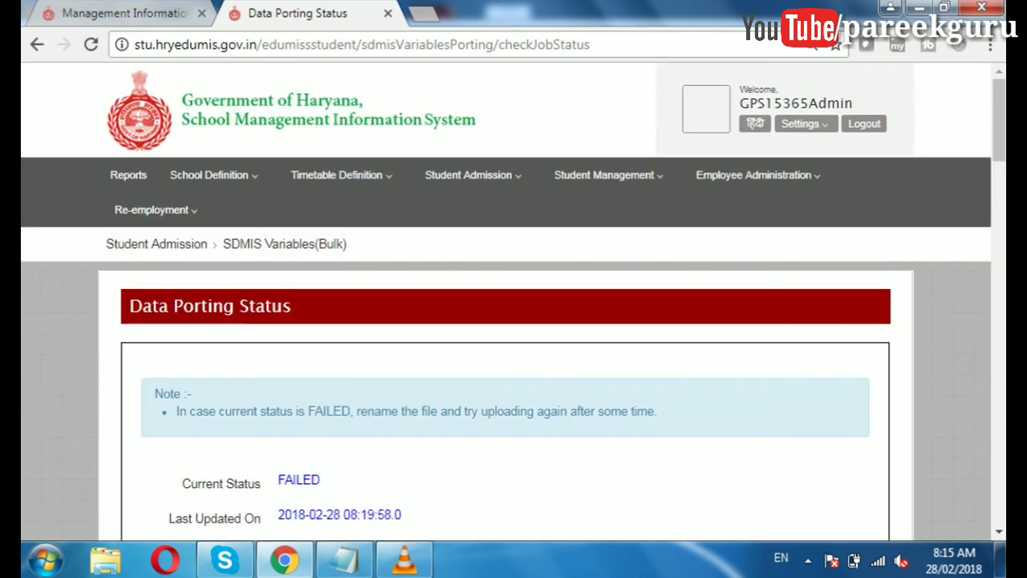
{"action": "scroll", "coordinate": [514, 321], "scroll_direction": "down", "scroll_amount": 5}
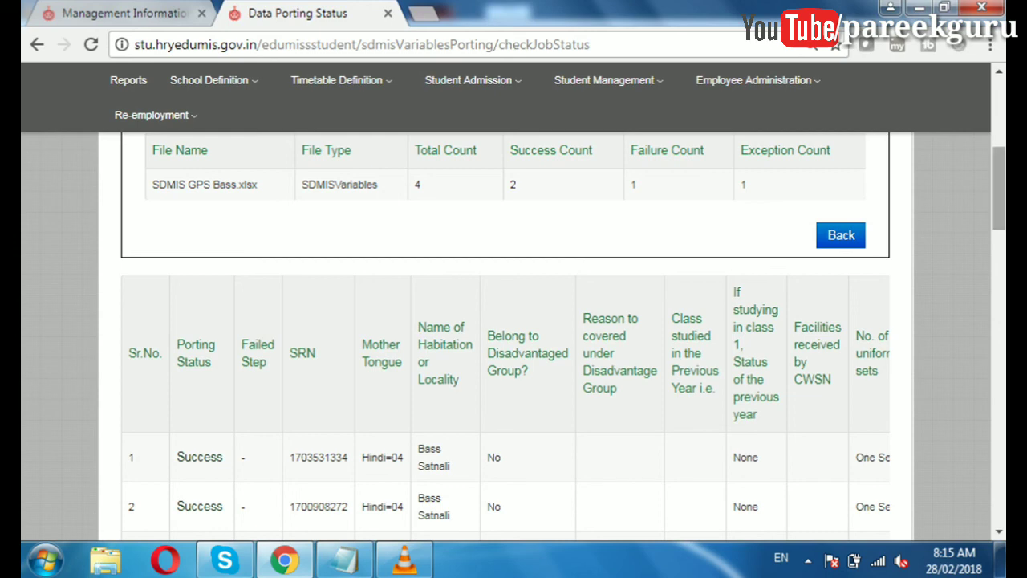
{"action": "scroll", "coordinate": [514, 337], "scroll_direction": "down", "scroll_amount": 1}
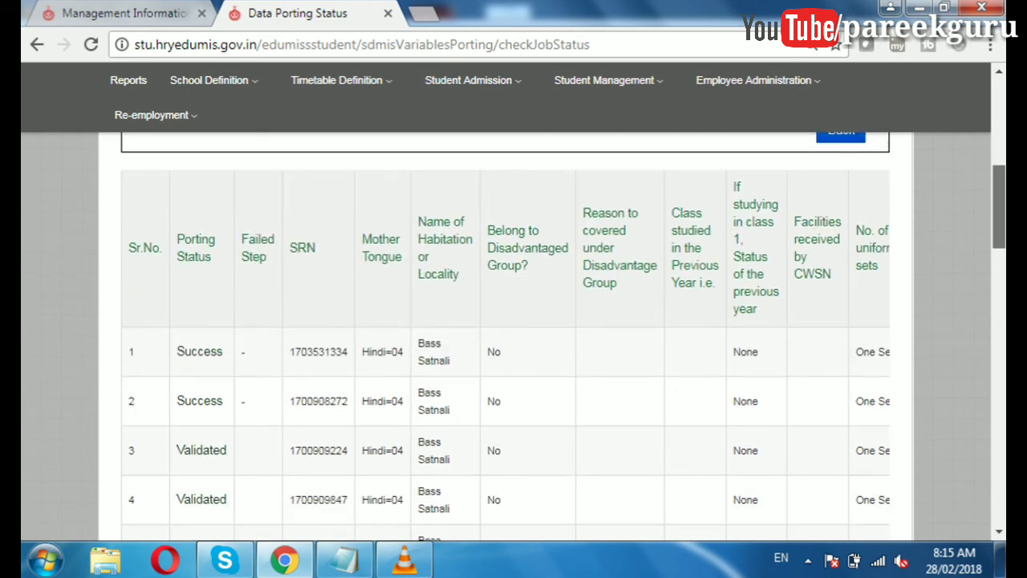
- View the porting log details of the failed record in row 8, then close them
{"action": "scroll", "coordinate": [514, 337], "scroll_direction": "down", "scroll_amount": 3}
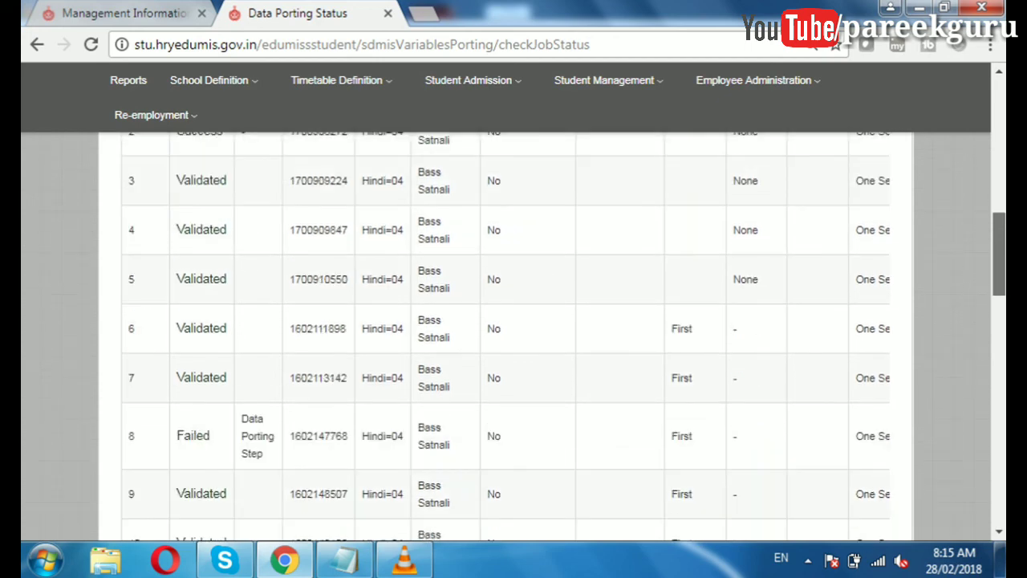
{"action": "scroll", "coordinate": [193, 419], "scroll_direction": "down", "scroll_amount": 1}
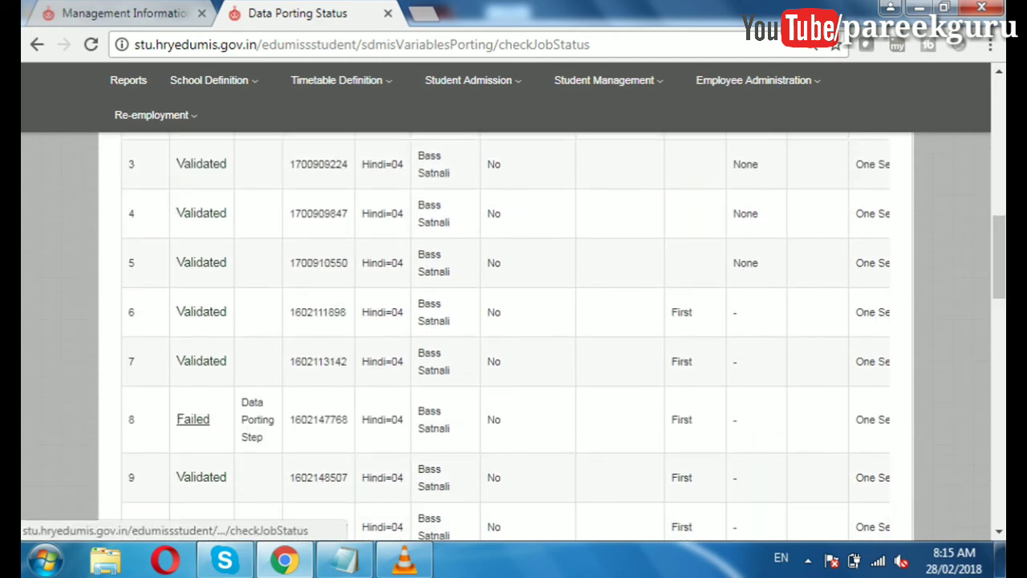
{"action": "left_click", "coordinate": [192, 419]}
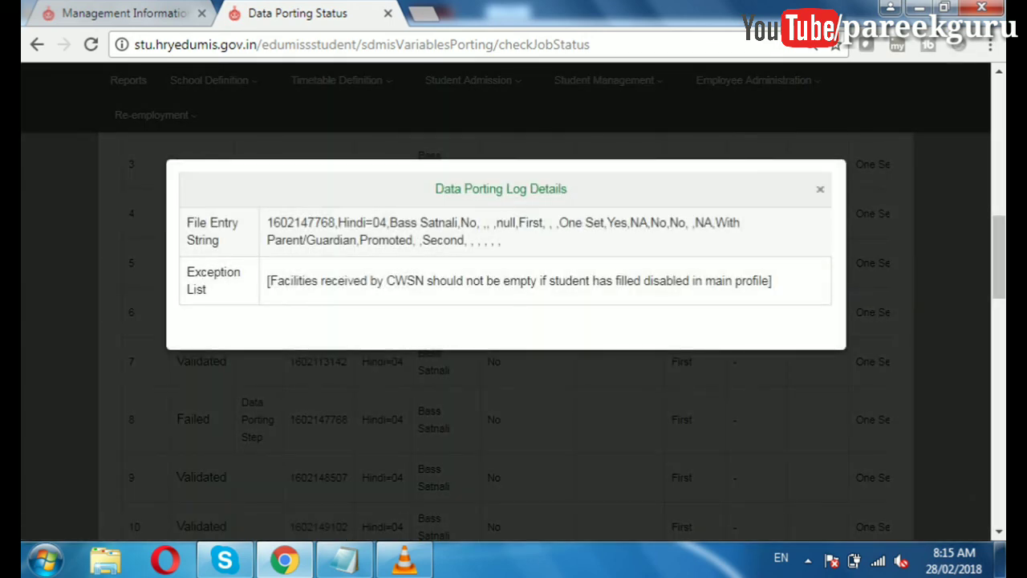
{"action": "left_click", "coordinate": [820, 189]}
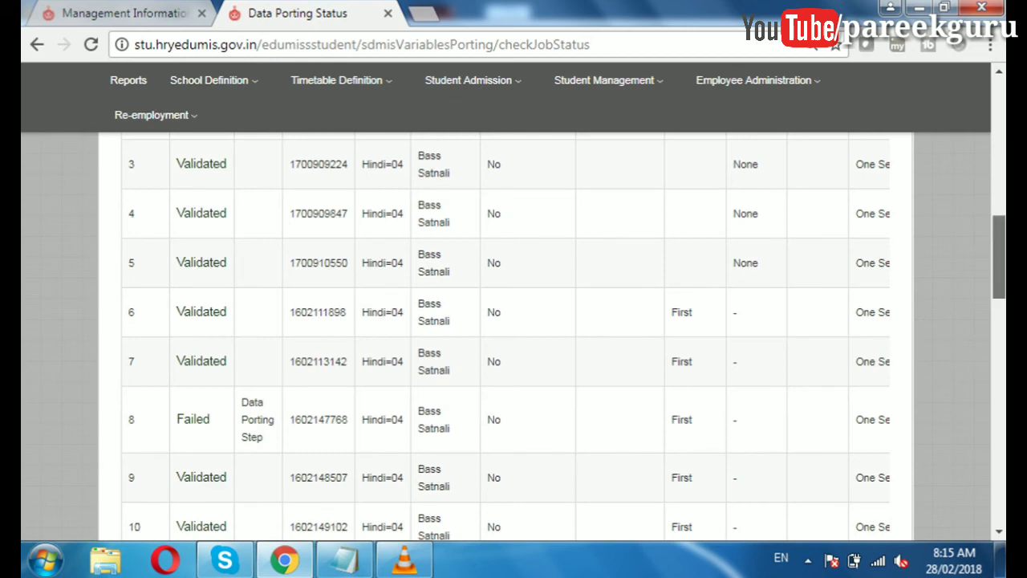
- Review the file's overall status and counts again, then go back to the Data Porting for SDMIS Variables upload form
{"action": "scroll", "coordinate": [506, 337], "scroll_direction": "up", "scroll_amount": 8}
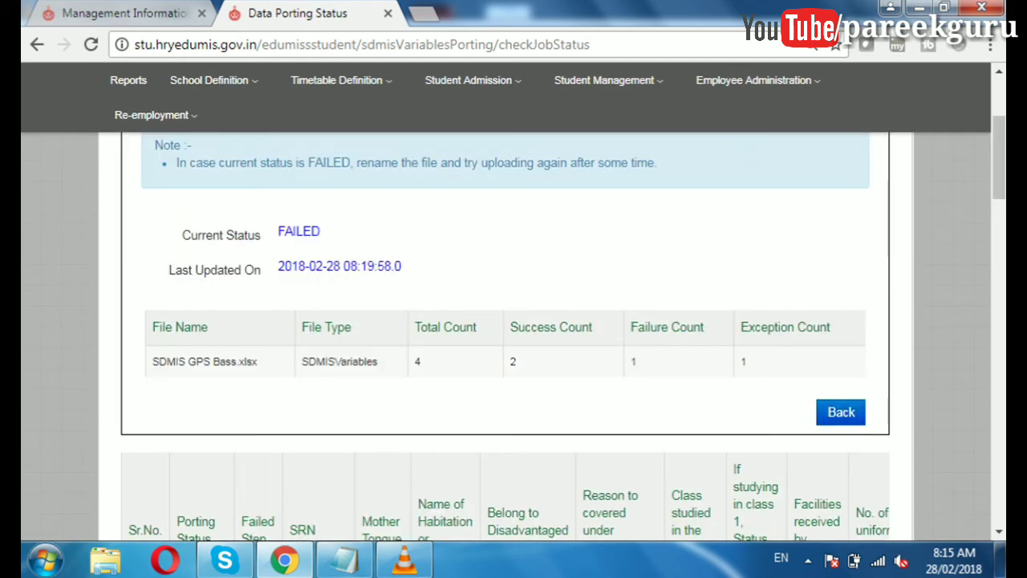
{"action": "scroll", "coordinate": [505, 337], "scroll_direction": "up", "scroll_amount": 2}
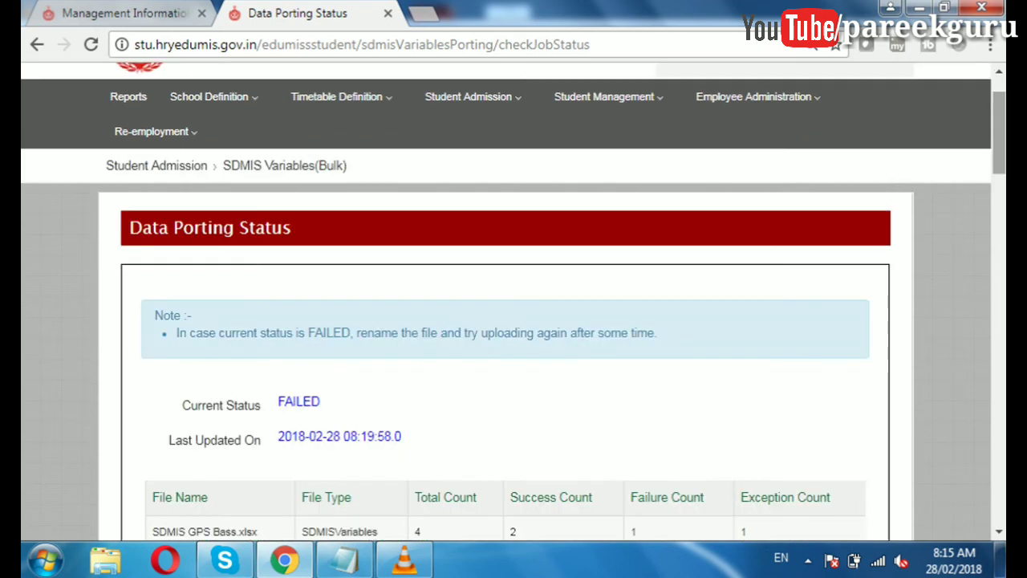
{"action": "scroll", "coordinate": [506, 337], "scroll_direction": "down", "scroll_amount": 2}
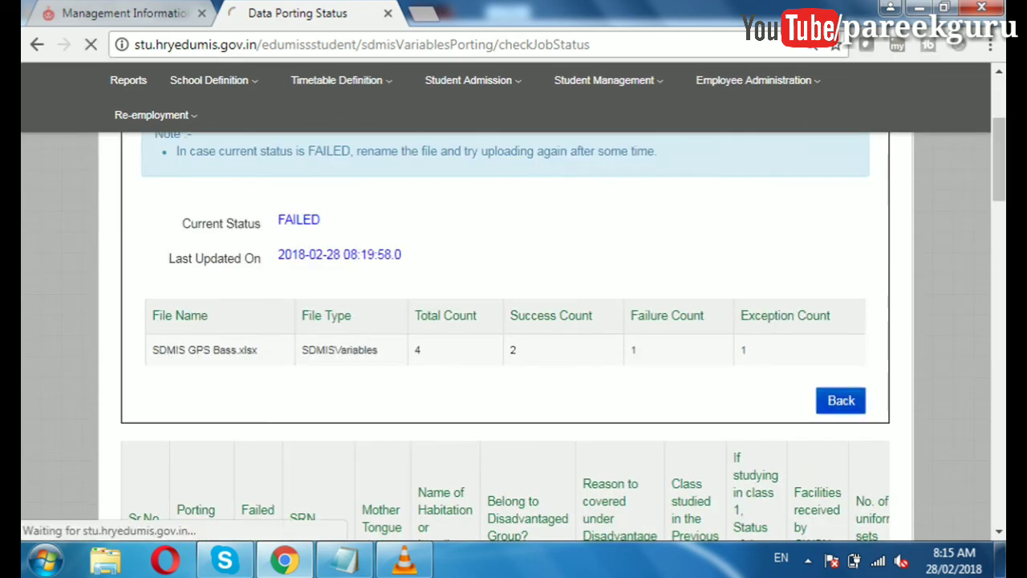
{"action": "scroll", "coordinate": [513, 321], "scroll_direction": "down", "scroll_amount": 2}
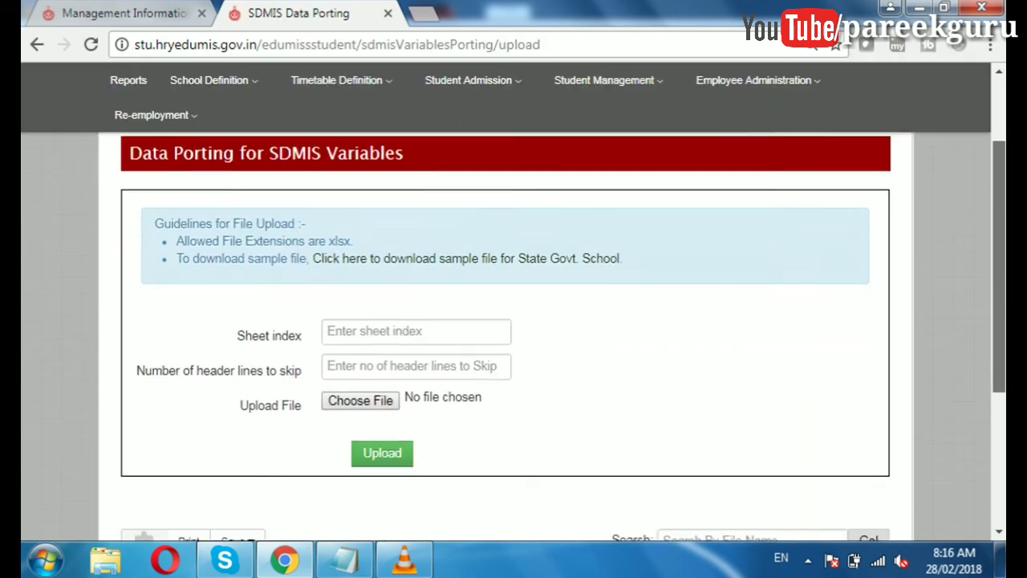